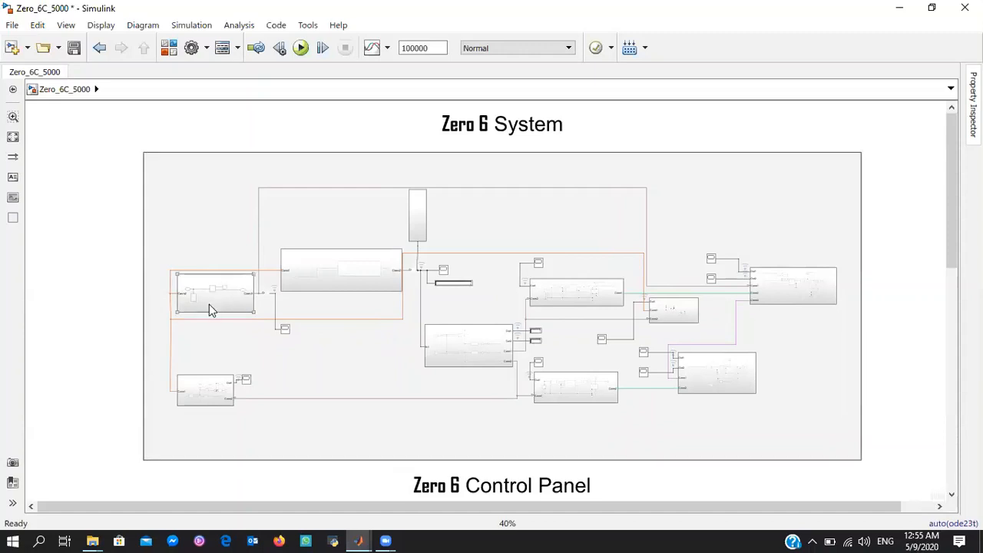
{"action": "scroll", "coordinate": [947, 155], "scroll_direction": "down", "scroll_amount": 2}
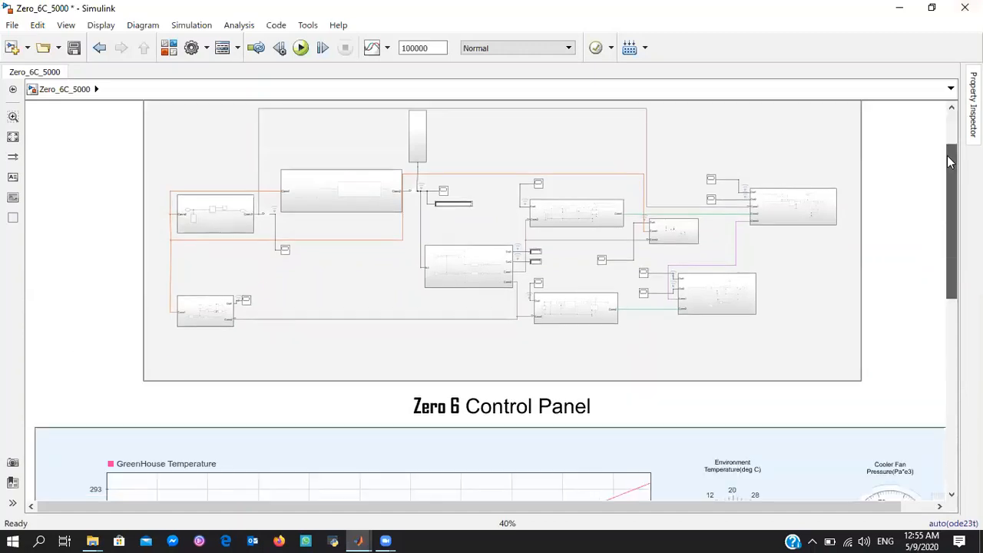
{"action": "scroll", "coordinate": [947, 156], "scroll_direction": "up", "scroll_amount": 1}
{"action": "scroll", "coordinate": [945, 157], "scroll_direction": "up", "scroll_amount": 1}
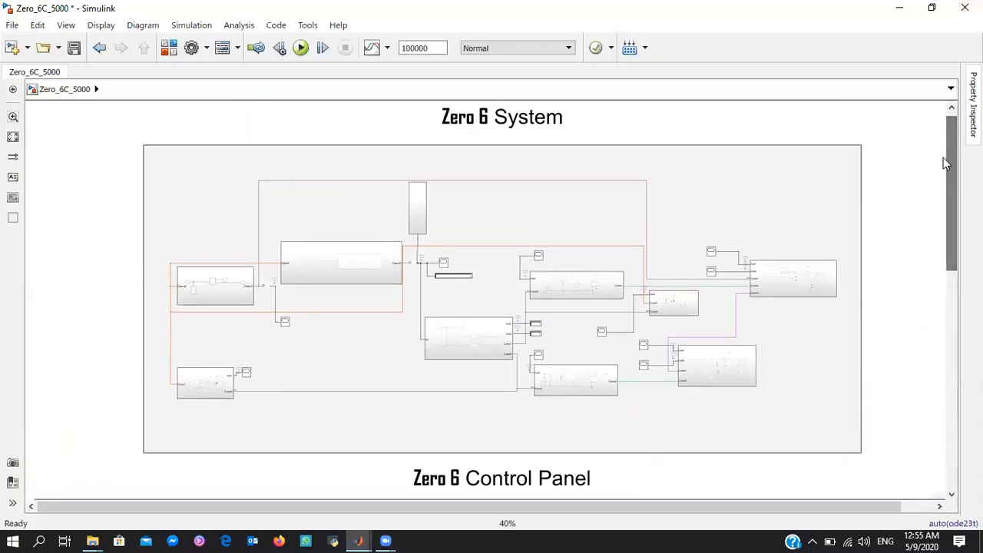
Switch to the untitled model and add a Thermal Mass block to the empty canvas
{"action": "mouse_move", "coordinate": [357, 537]}
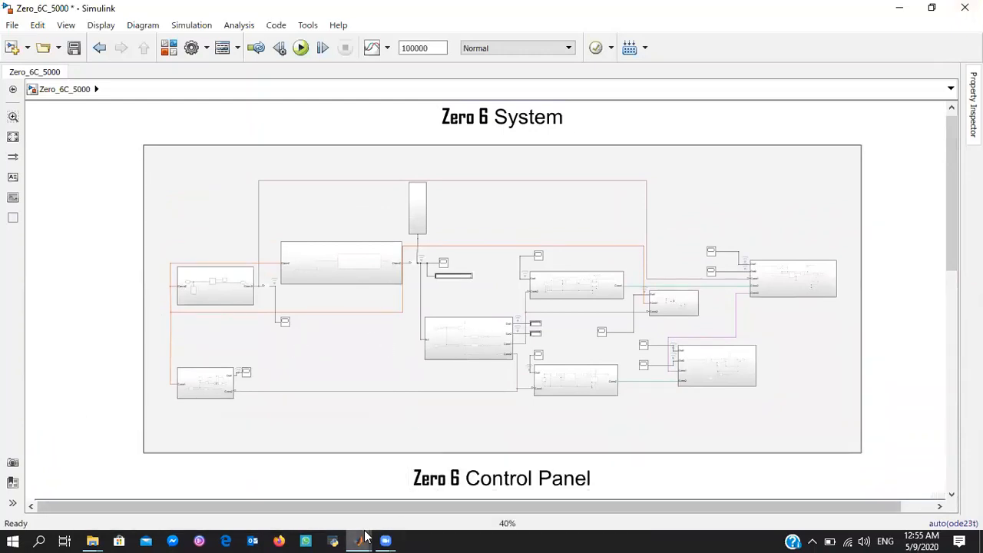
{"action": "left_click", "coordinate": [360, 539]}
{"action": "left_click", "coordinate": [461, 487]}
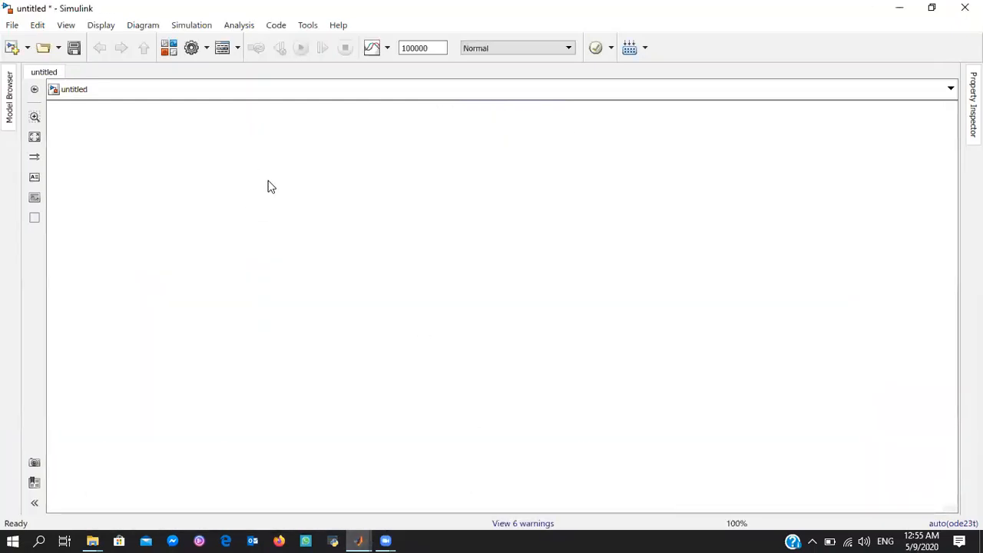
{"action": "double_click", "coordinate": [171, 196]}
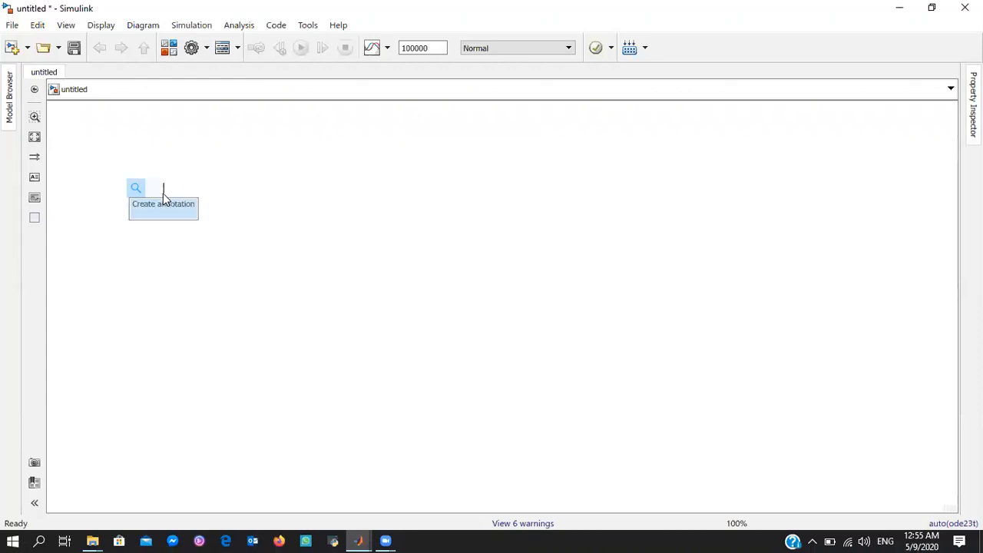
{"action": "type", "text": "the"}
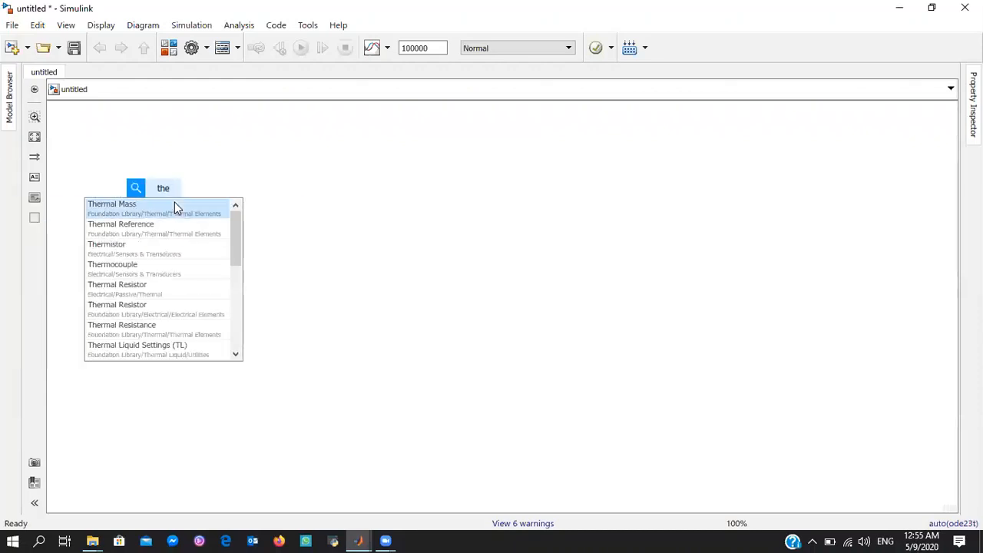
{"action": "key", "text": "Return"}
Add a Temperature Sensor block beside the Thermal Mass and a Thermal Reference block further along
{"action": "left_click_drag", "start_coordinate": [180, 229], "coordinate": [182, 228]}
{"action": "type", "text": "te"}
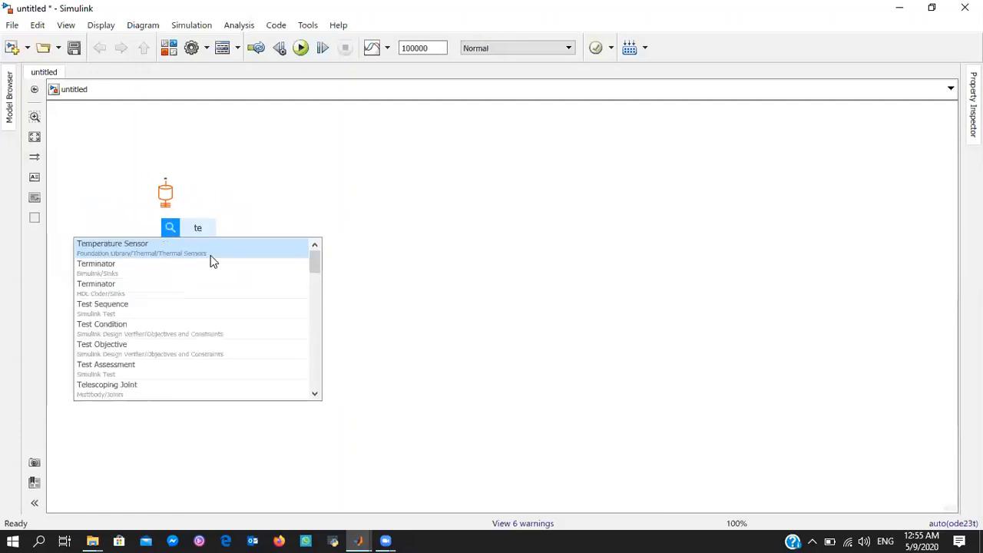
{"action": "key", "text": "Return"}
{"action": "double_click", "coordinate": [292, 220]}
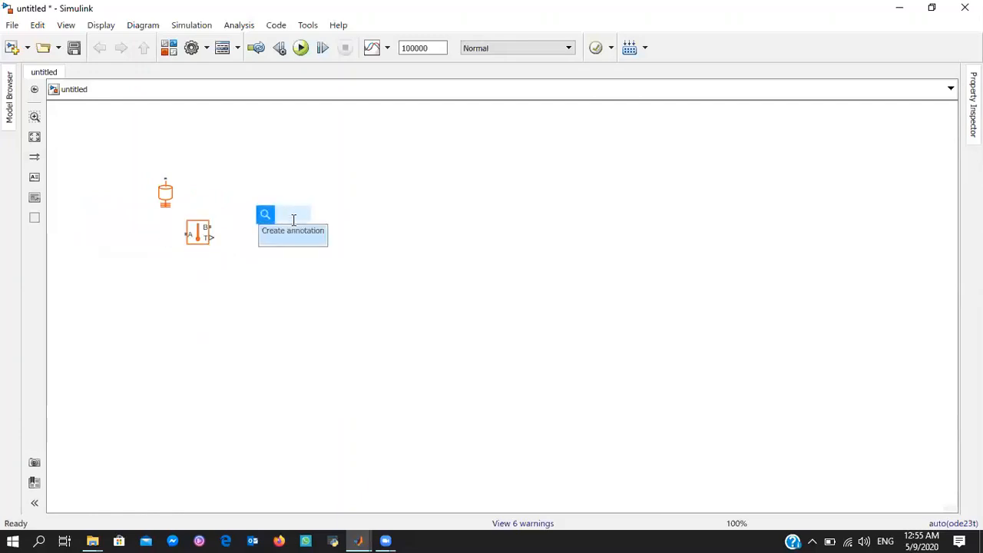
{"action": "type", "text": "te"}
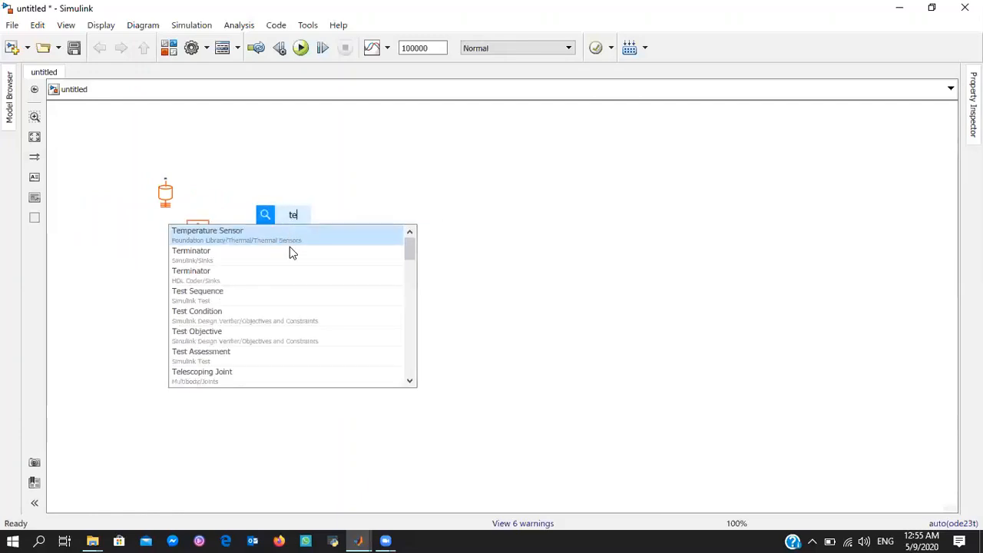
{"action": "key", "text": "BackSpace"}
{"action": "type", "text": "her"}
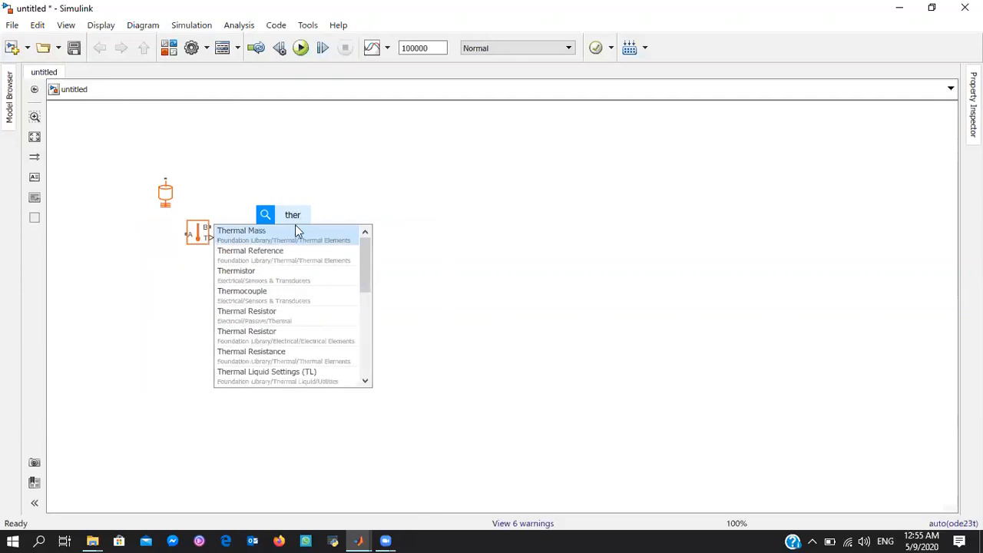
{"action": "left_click", "coordinate": [300, 248]}
Add a PS-Simulink Converter below the Thermal Reference and a Scope beneath it
{"action": "double_click", "coordinate": [299, 256]}
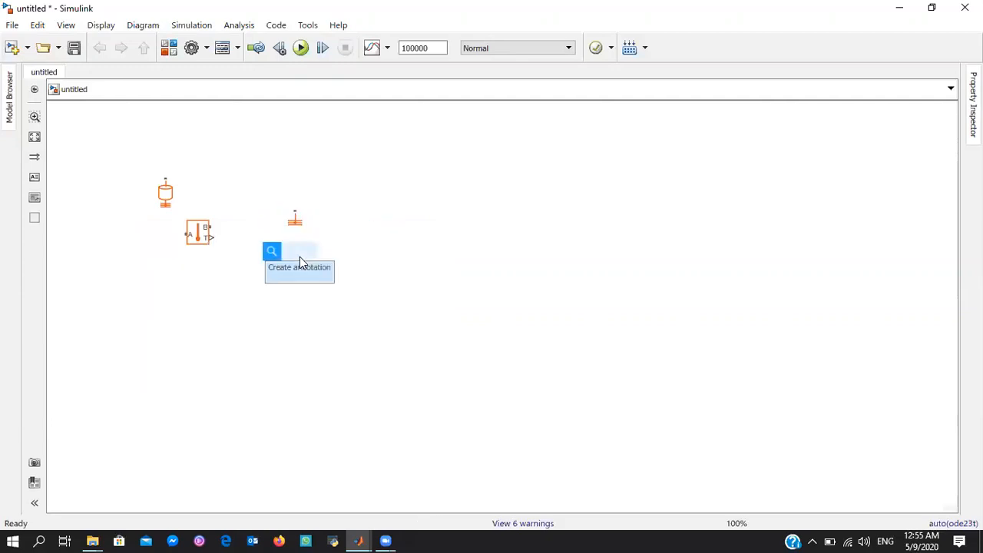
{"action": "type", "text": "ps"}
{"action": "left_click", "coordinate": [297, 265]}
{"action": "double_click", "coordinate": [268, 320]}
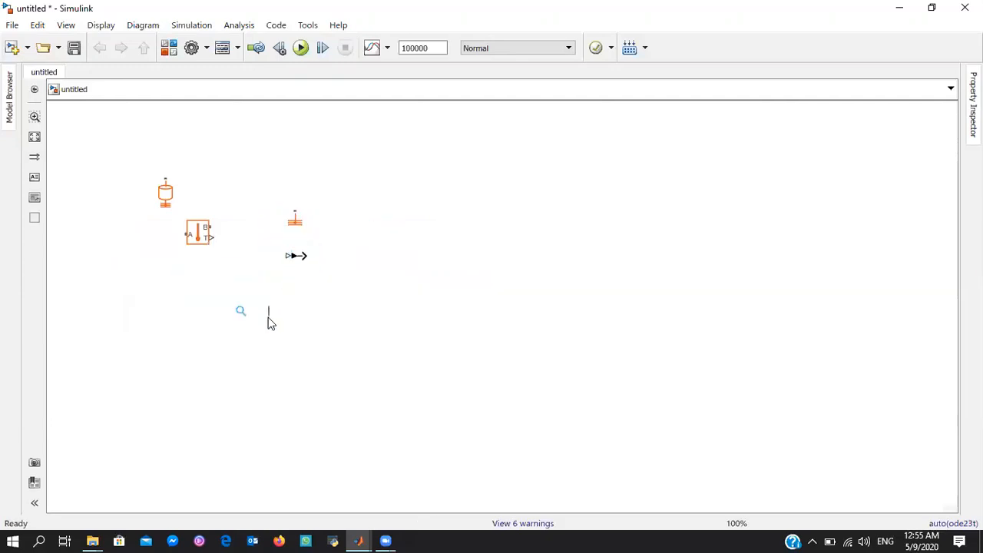
{"action": "type", "text": "sco"}
{"action": "key", "text": "Return"}
Wire the Thermal Mass to sensor port A, the Thermal Reference to port B, and port T through the converter to the Scope
{"action": "left_click_drag", "start_coordinate": [165, 192], "coordinate": [165, 256]}
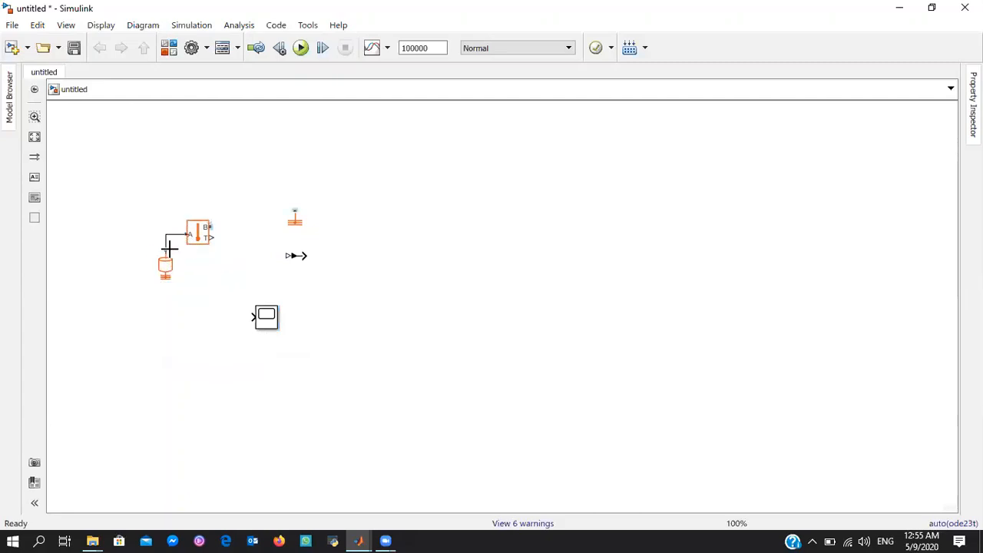
{"action": "left_click", "coordinate": [287, 231]}
{"action": "mouse_move", "coordinate": [287, 230]}
{"action": "left_mouse_down"}
{"action": "mouse_move", "coordinate": [243, 240]}
{"action": "mouse_move", "coordinate": [233, 219]}
{"action": "mouse_move", "coordinate": [211, 228]}
{"action": "mouse_move", "coordinate": [289, 255]}
{"action": "mouse_move", "coordinate": [295, 266]}
{"action": "mouse_move", "coordinate": [261, 313]}
{"action": "left_mouse_up"}
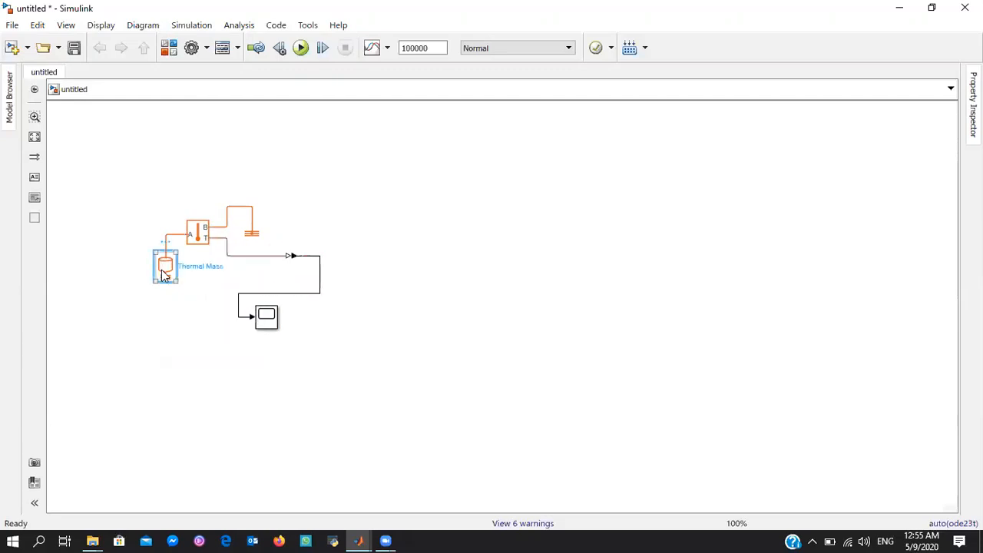
Set the Thermal Mass block's mass to 100 kg and its specific heat to 1.0045e+3 J/kg/K
{"action": "double_click", "coordinate": [164, 275]}
{"action": "double_click", "coordinate": [368, 276]}
{"action": "type", "text": "1"}
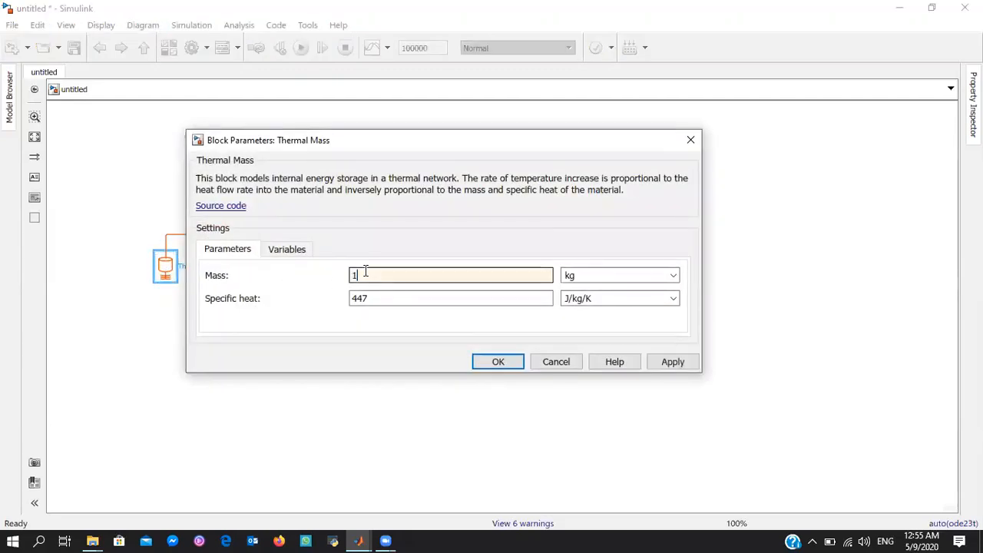
{"action": "type", "text": "00"}
{"action": "double_click", "coordinate": [459, 296]}
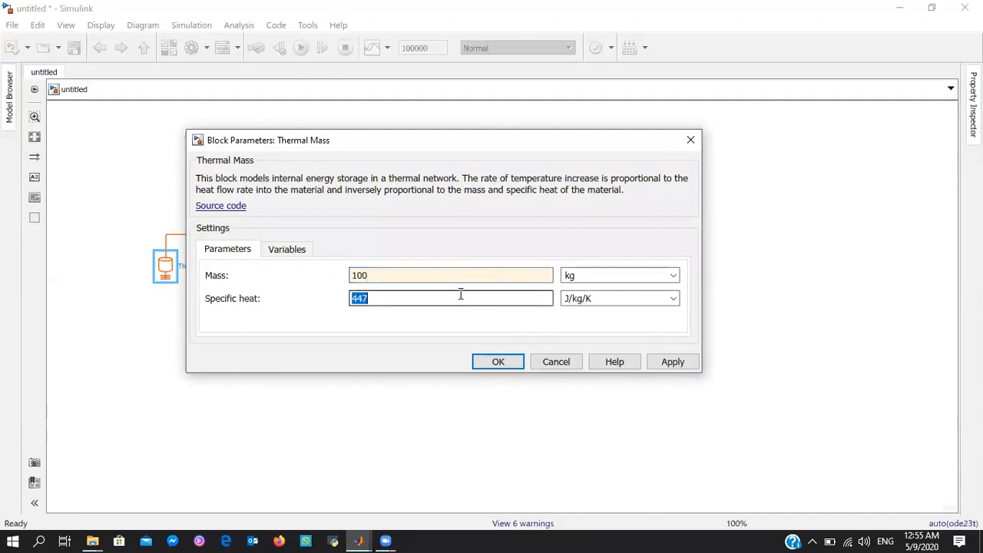
{"action": "type", "text": "1.0045e+3"}
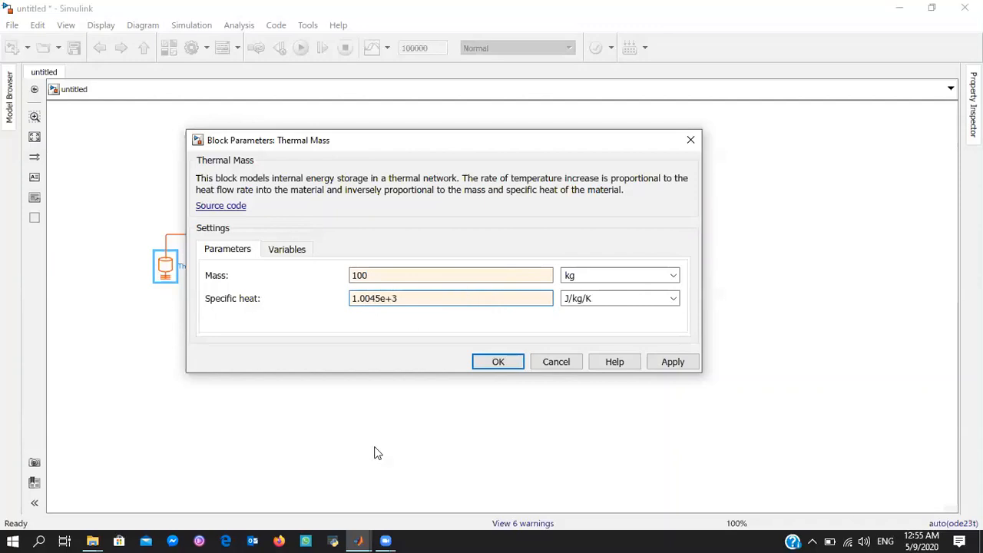
{"action": "left_click", "coordinate": [505, 368]}
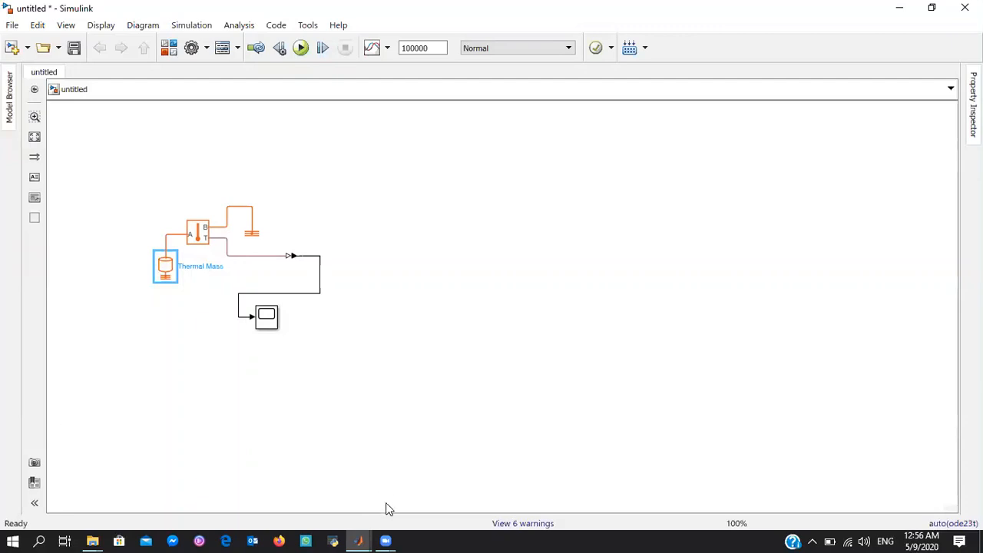
In the Zero_6C_5000 model, open the Wheatstone Bridge & Differential Amplifier subsystem and copy its circuit without the connection ports
{"action": "mouse_move", "coordinate": [360, 538]}
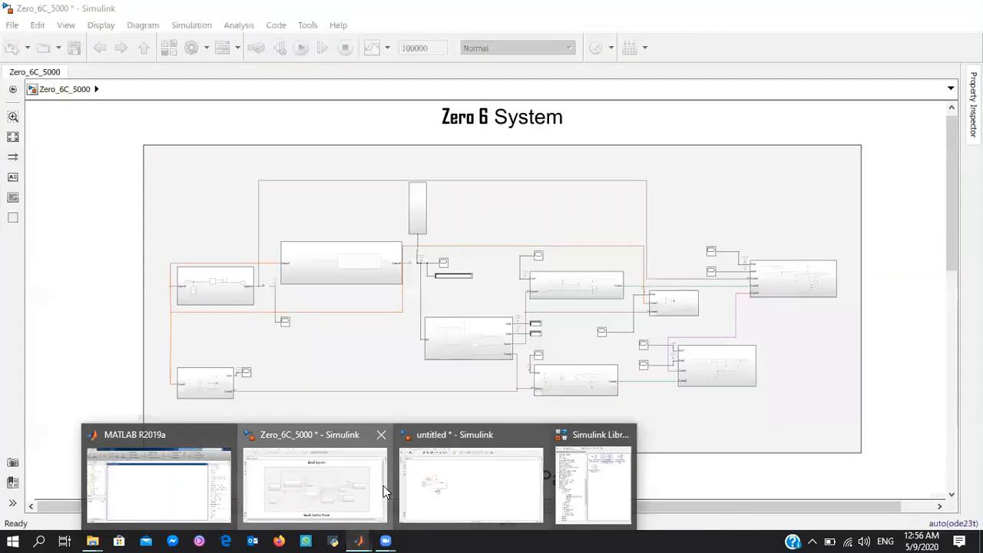
{"action": "left_click", "coordinate": [383, 485]}
{"action": "double_click", "coordinate": [330, 280]}
{"action": "double_click", "coordinate": [525, 302]}
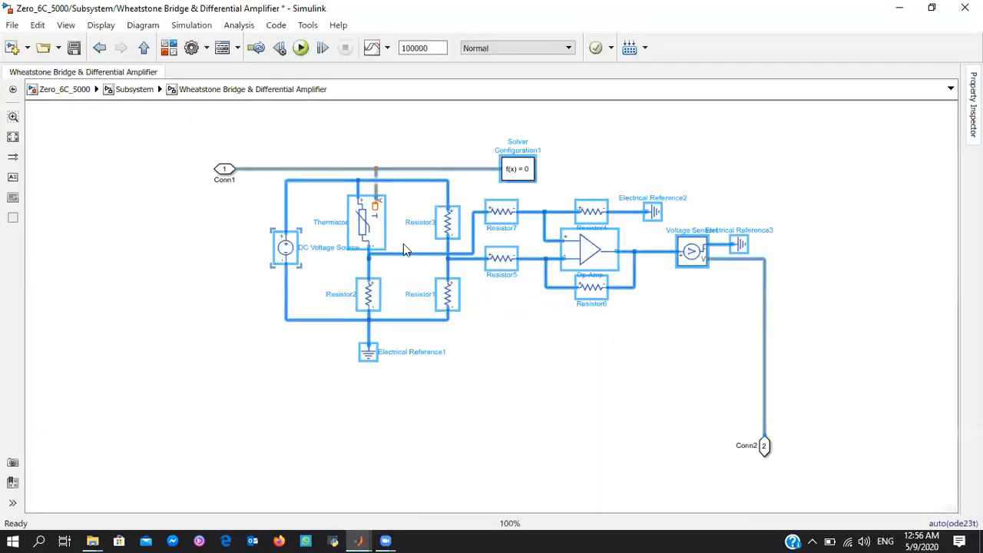
{"action": "left_click_drag", "start_coordinate": [285, 128], "coordinate": [813, 382]}
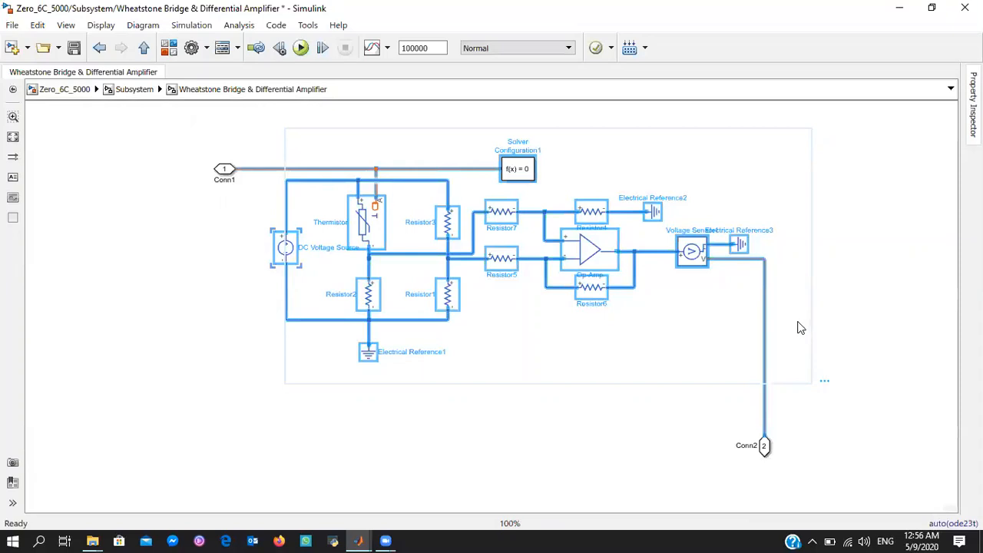
Paste the copied circuit into the untitled model beside the existing blocks and connect its thermal line to the Thermal Mass
{"action": "left_click", "coordinate": [359, 539]}
{"action": "left_click", "coordinate": [478, 474]}
{"action": "left_click", "coordinate": [584, 229]}
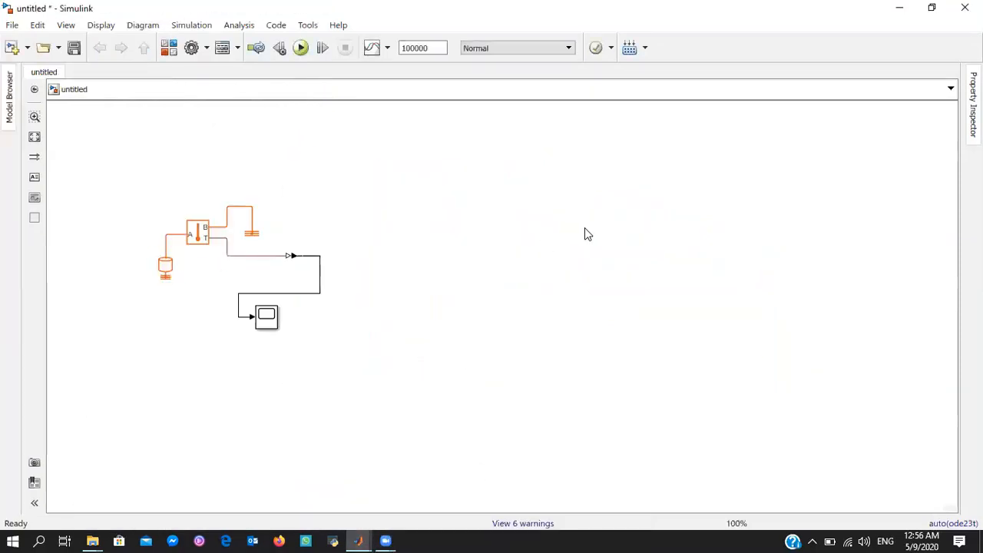
{"action": "key", "text": "ctrl+v"}
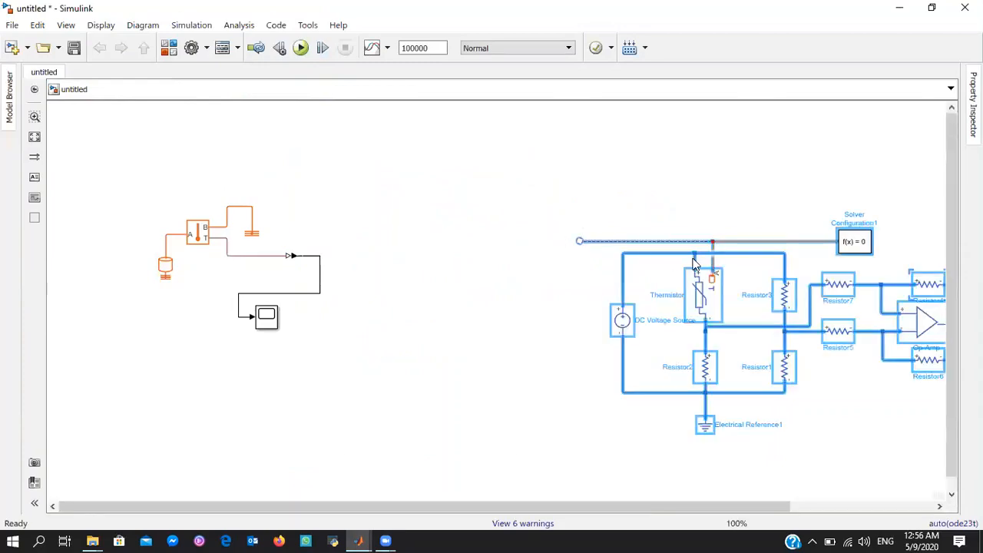
{"action": "left_click_drag", "start_coordinate": [672, 290], "coordinate": [517, 251]}
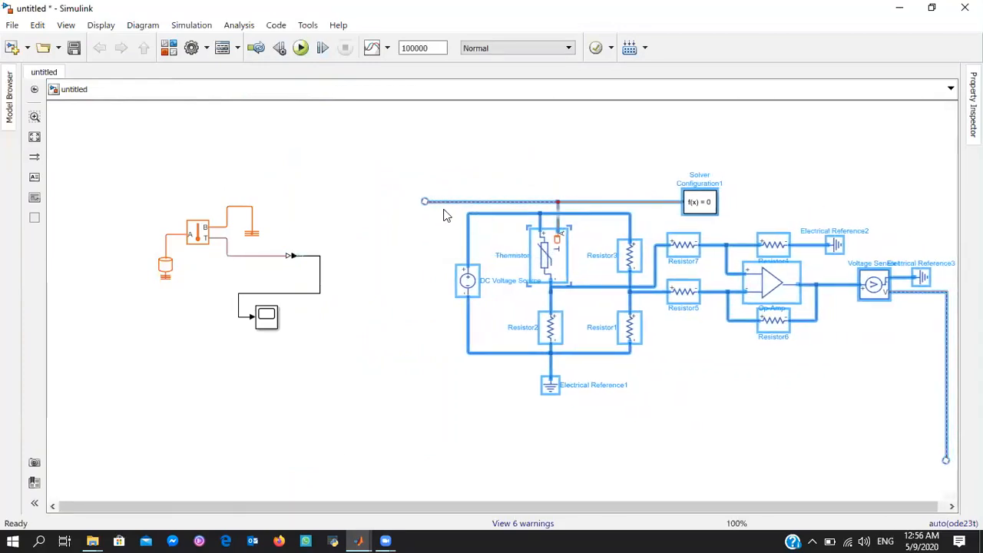
{"action": "left_click_drag", "start_coordinate": [427, 201], "coordinate": [163, 237]}
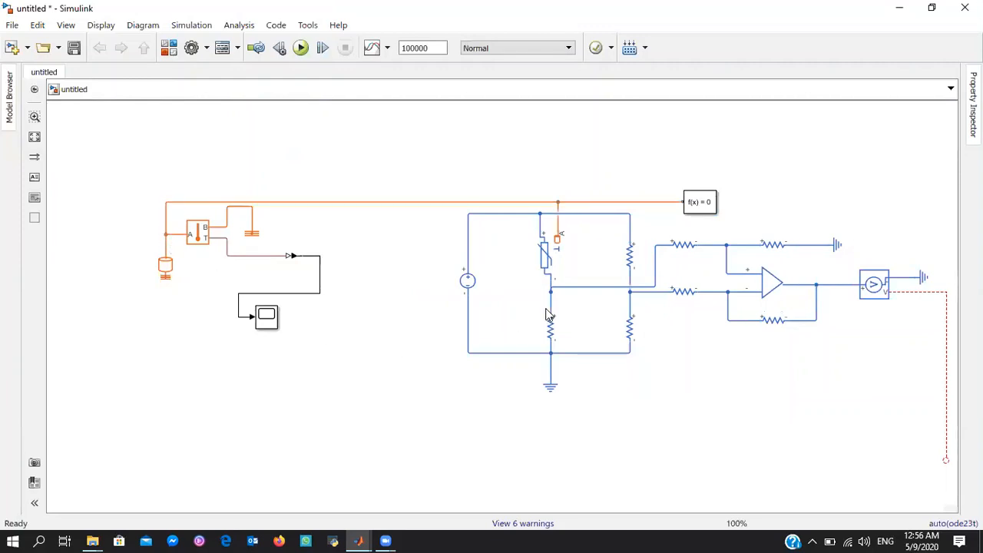
Examine the resistance setting of Resistor2 and the Thermistor's resistance equation and electrical parameters
{"action": "left_click", "coordinate": [560, 329]}
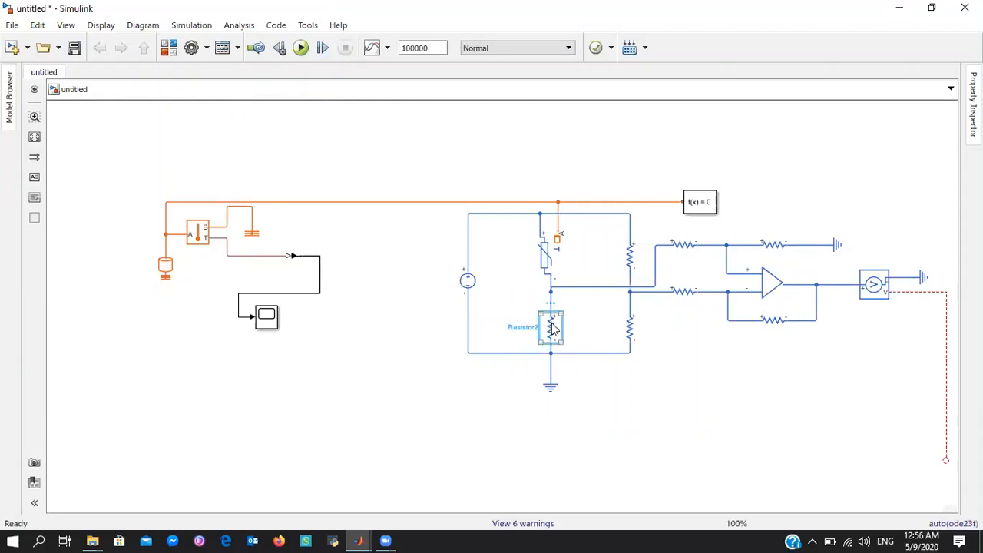
{"action": "double_click", "coordinate": [553, 329]}
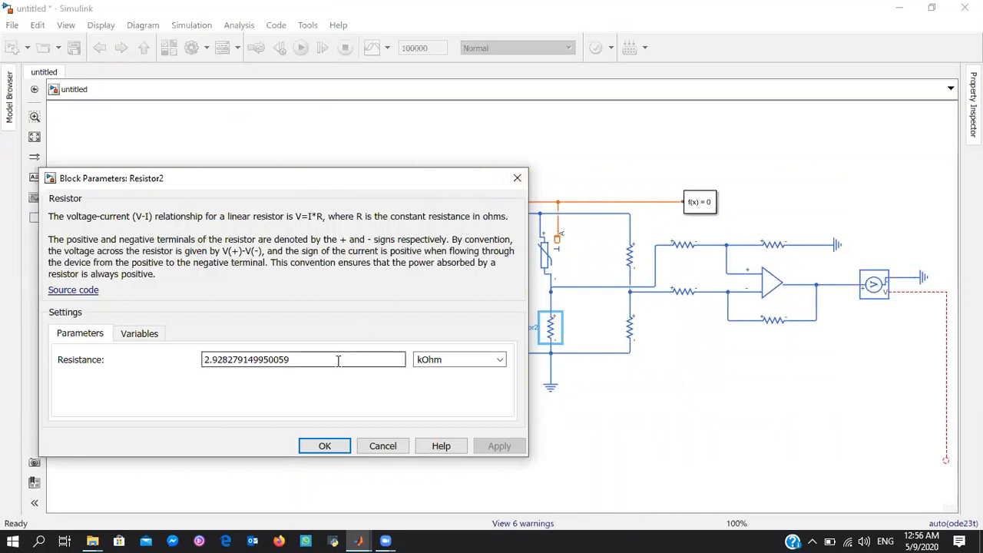
{"action": "double_click", "coordinate": [304, 361]}
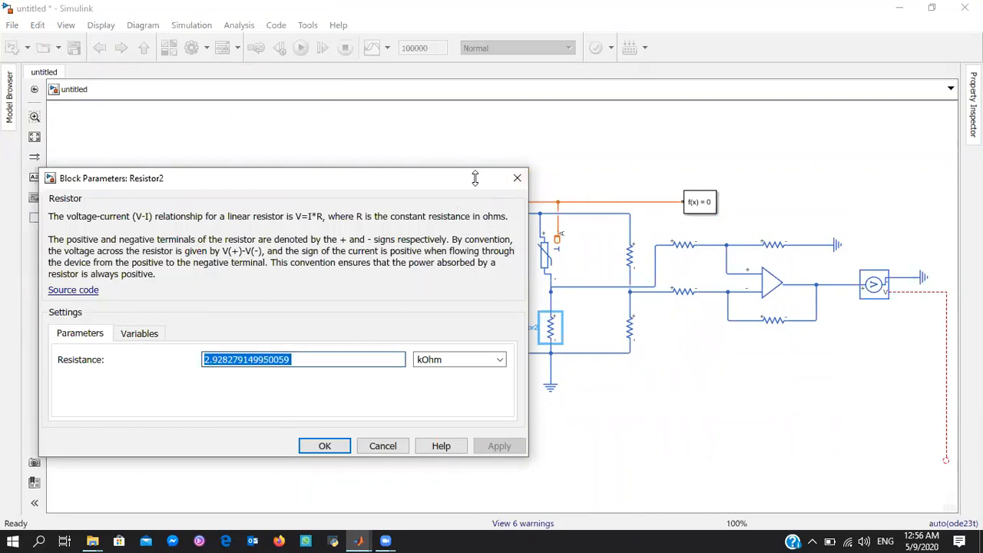
{"action": "left_click", "coordinate": [540, 256]}
{"action": "double_click", "coordinate": [544, 261]}
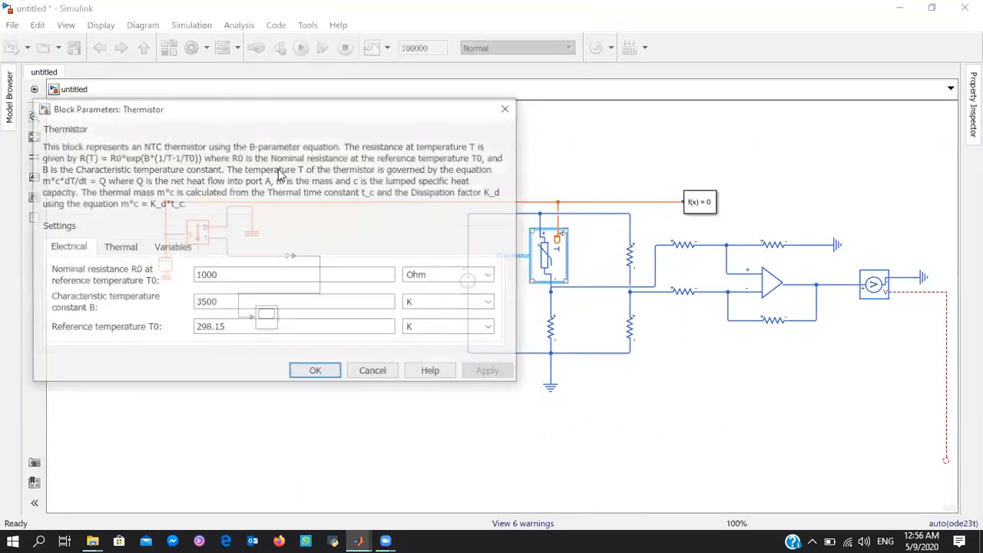
{"action": "left_click_drag", "start_coordinate": [115, 158], "coordinate": [170, 156]}
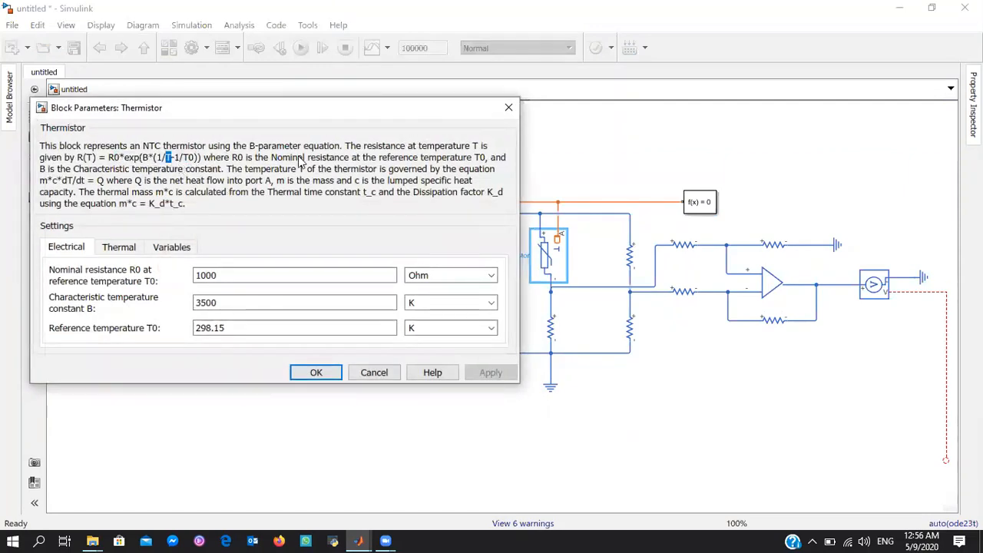
{"action": "left_click", "coordinate": [510, 112]}
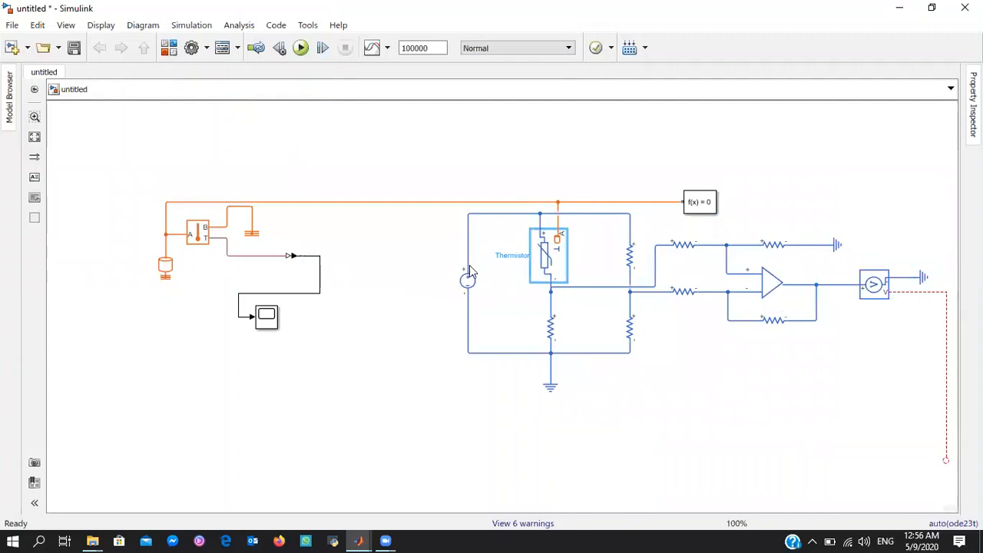
{"action": "double_click", "coordinate": [553, 326]}
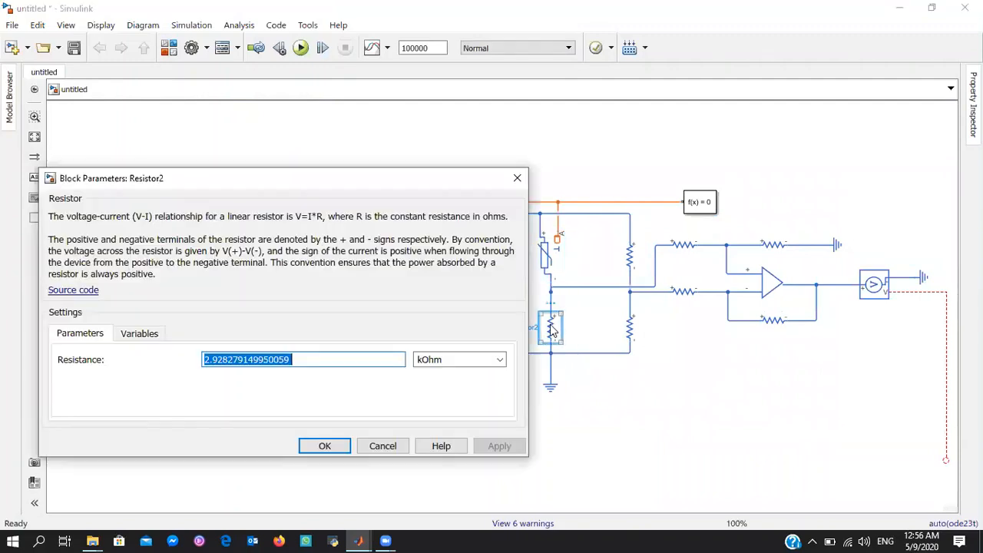
{"action": "left_click", "coordinate": [309, 359]}
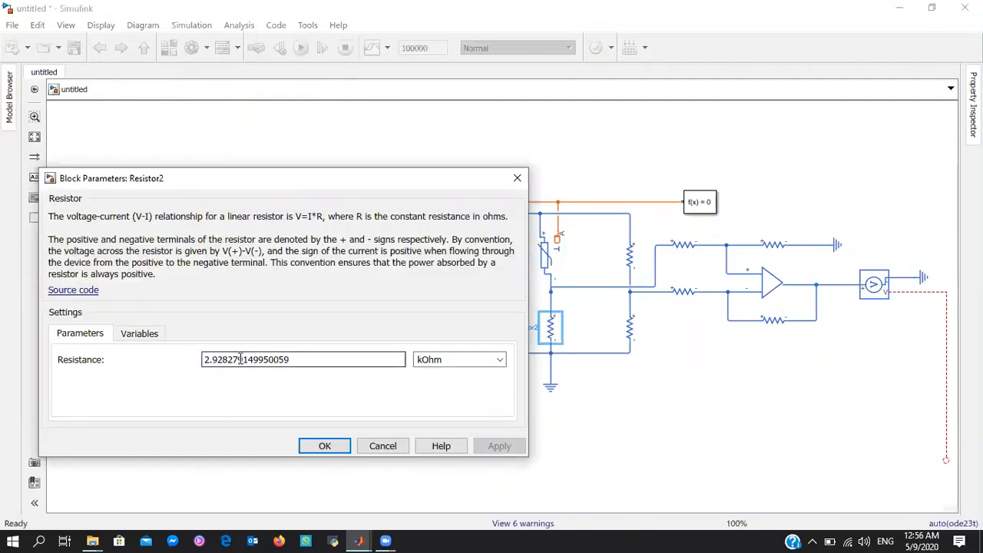
{"action": "left_click", "coordinate": [511, 184]}
Delete the unconnected line left on the Voltage Sensor's V output
{"action": "left_click_drag", "start_coordinate": [914, 183], "coordinate": [957, 171]}
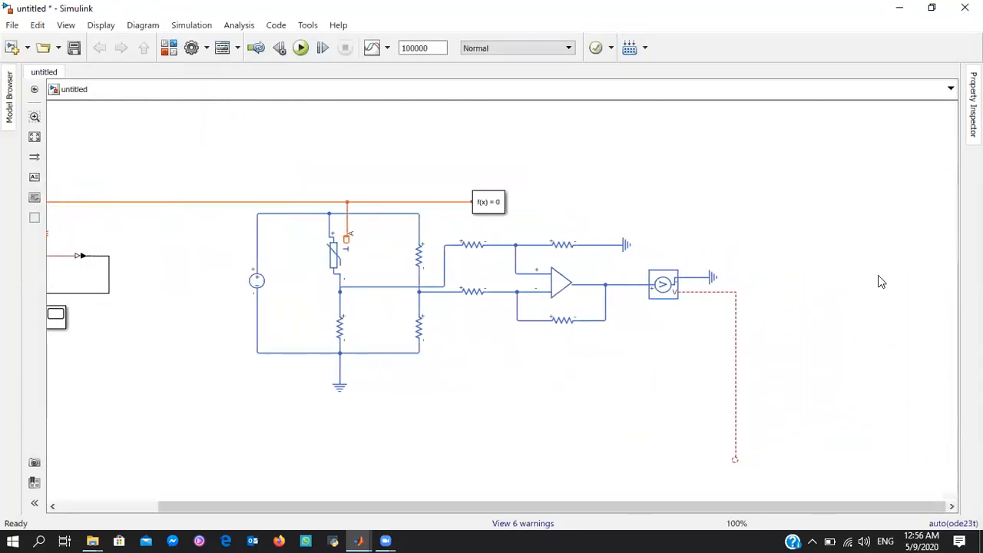
{"action": "left_click", "coordinate": [736, 335]}
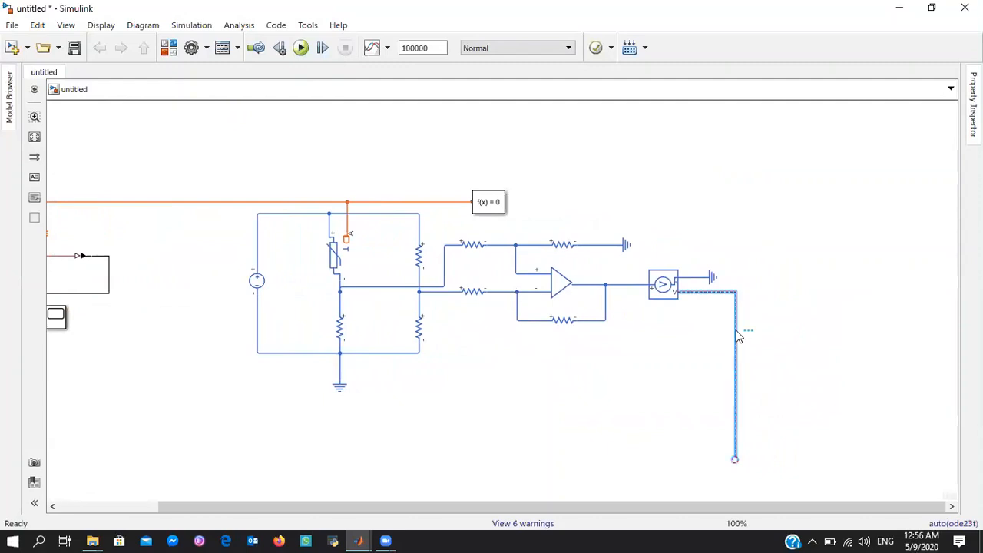
{"action": "key", "text": "Delete"}
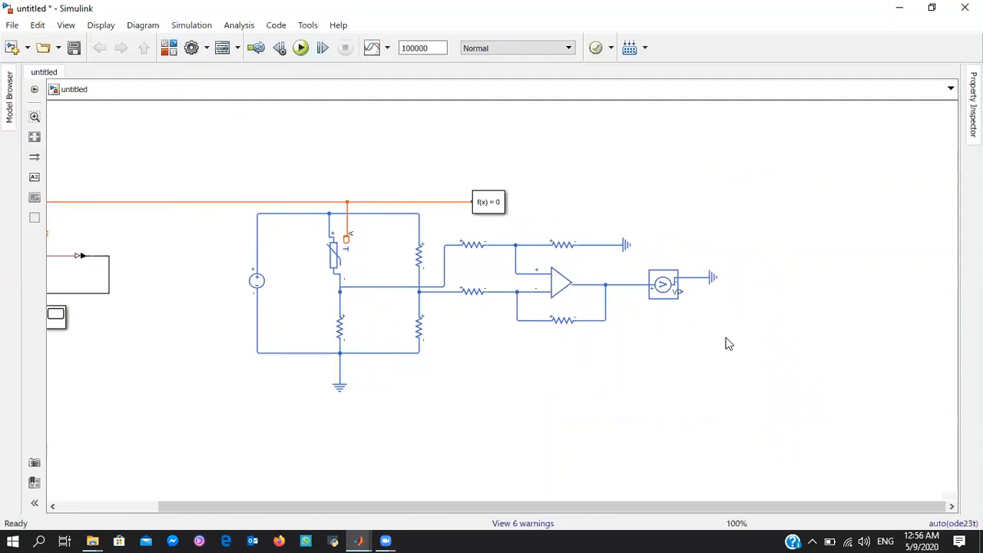
Examine the resistance setting of Resistor4 above the op-amp
{"action": "double_click", "coordinate": [725, 338]}
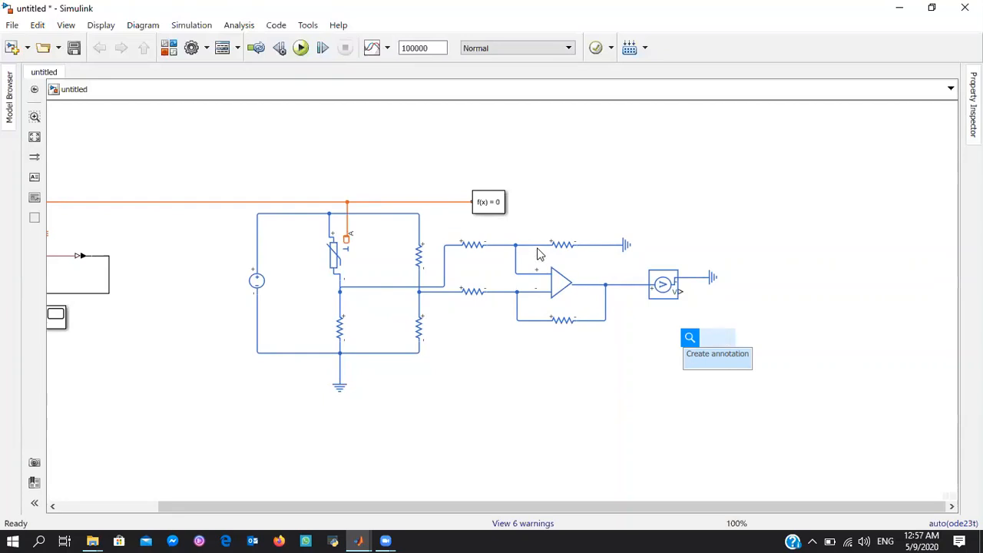
{"action": "double_click", "coordinate": [560, 249]}
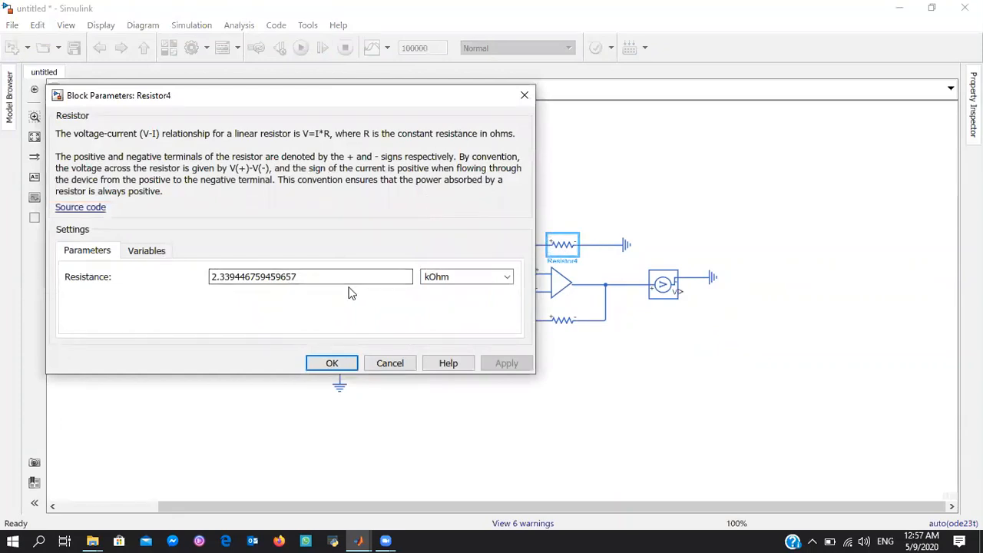
{"action": "left_click", "coordinate": [332, 364]}
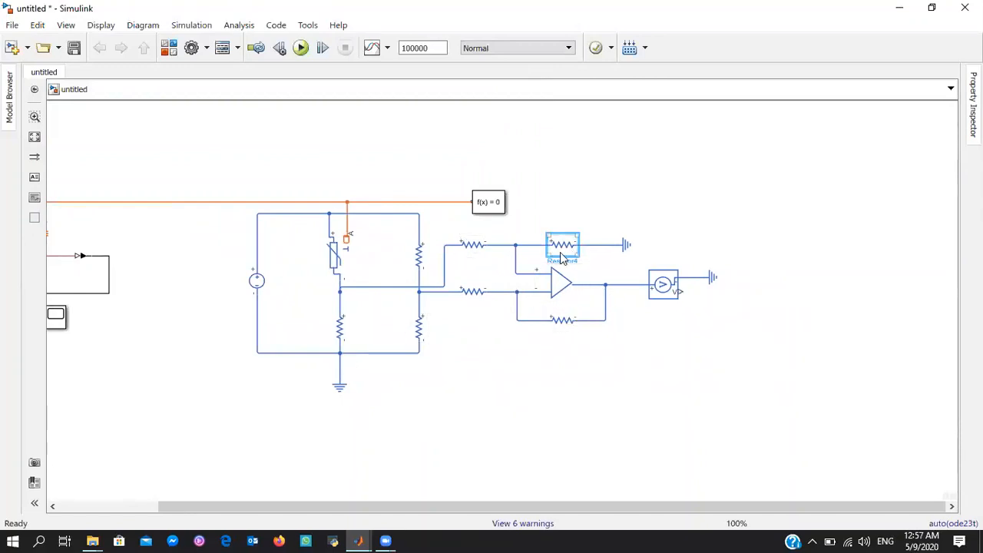
{"action": "left_click", "coordinate": [470, 286]}
{"action": "double_click", "coordinate": [773, 350]}
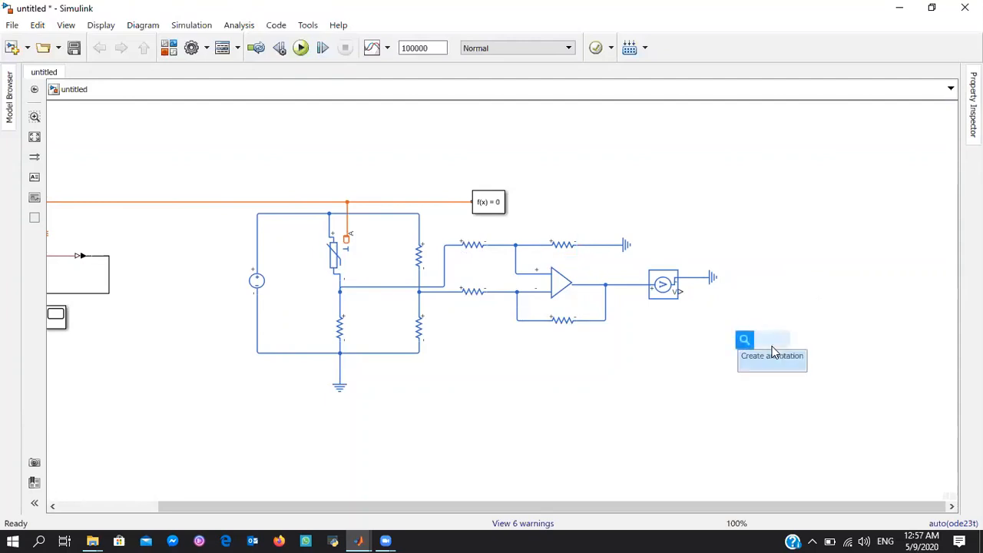
{"action": "key", "text": "Escape"}
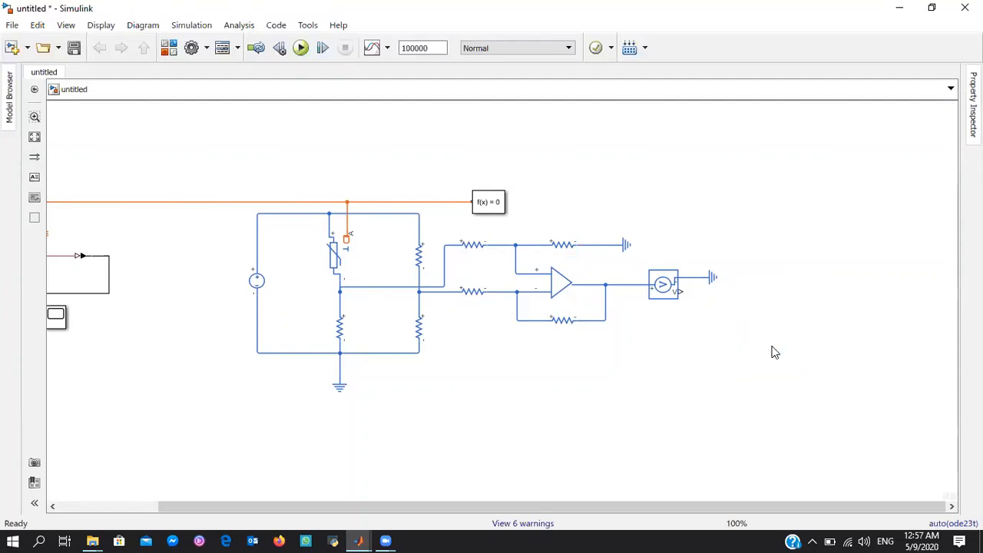
Add a GreaterThanOrEqual block and a PS-Simulink Converter below the Voltage Sensor
{"action": "double_click", "coordinate": [774, 352]}
{"action": "type", "text": "gr"}
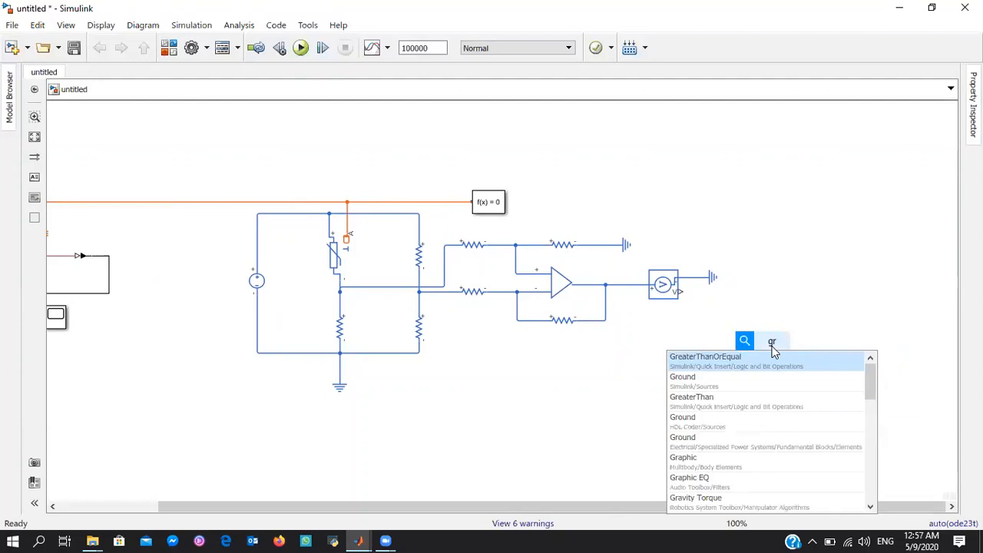
{"action": "key", "text": "Return"}
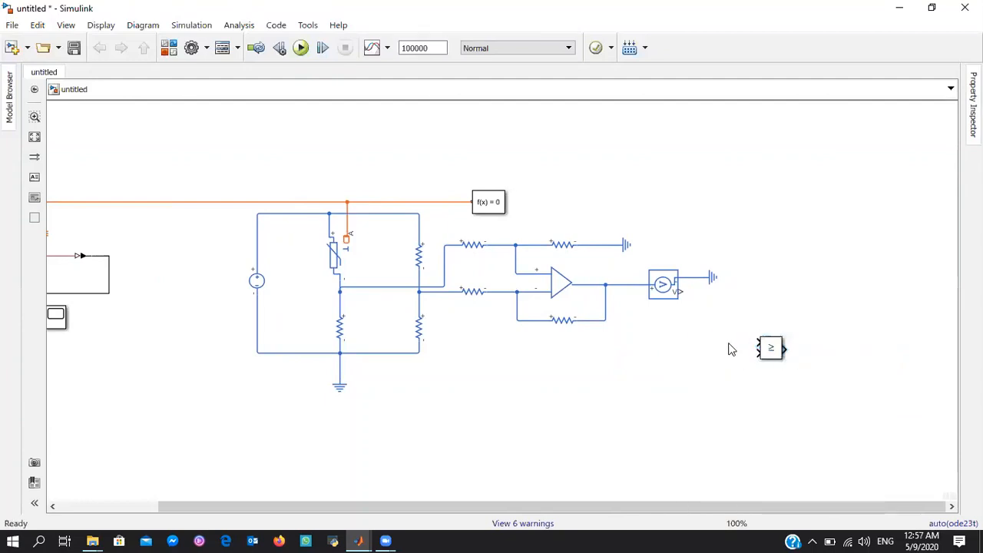
{"action": "double_click", "coordinate": [731, 349]}
{"action": "type", "text": "ps"}
{"action": "key", "text": "Return"}
{"action": "left_click", "coordinate": [737, 345]}
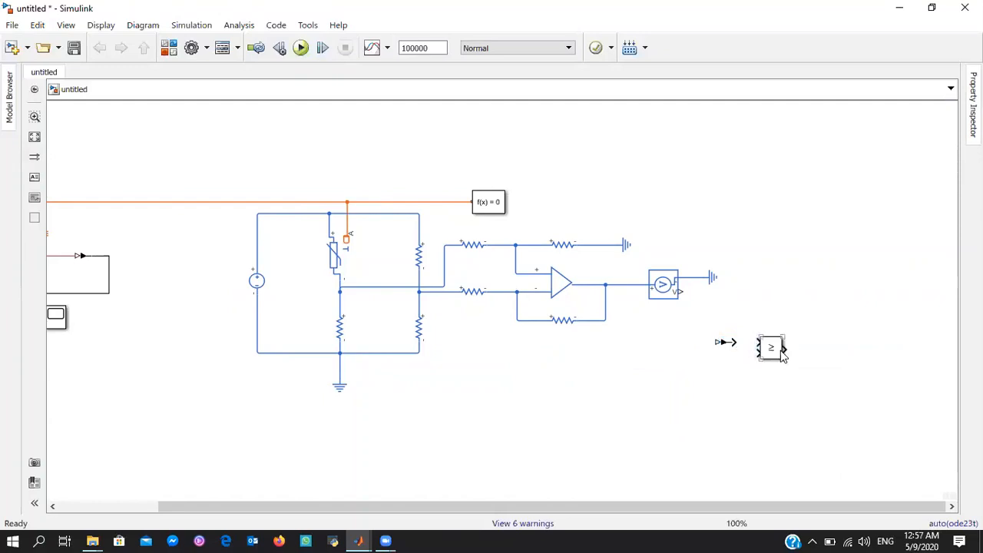
Connect the Voltage Sensor's V output through the PS-Simulink Converter to the first input of the GreaterThanOrEqual block
{"action": "left_click_drag", "start_coordinate": [779, 351], "coordinate": [834, 351]}
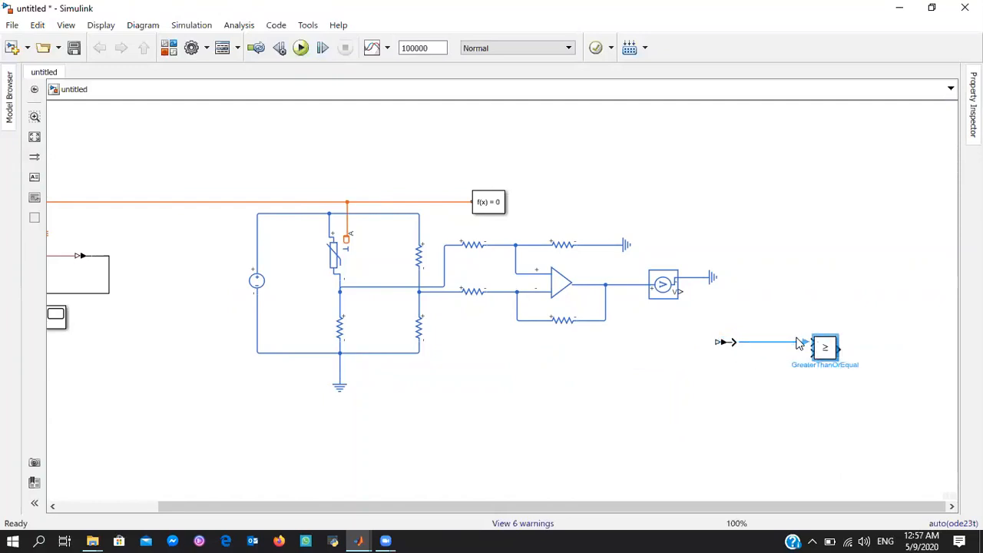
{"action": "left_click", "coordinate": [757, 343]}
{"action": "left_click", "coordinate": [714, 344]}
{"action": "left_click_drag", "start_coordinate": [718, 343], "coordinate": [678, 292]}
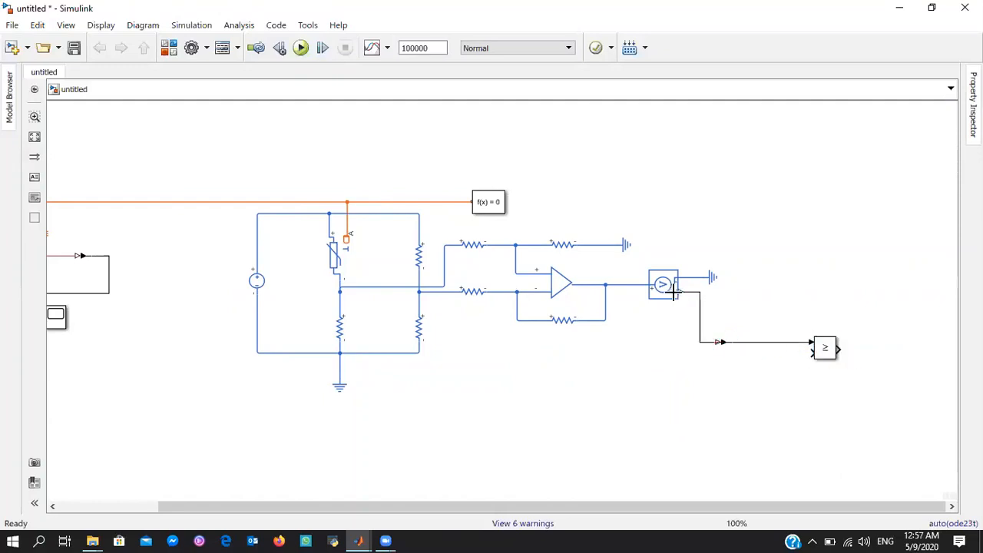
Add a Constant block with value 5 and connect it to the second input of the GreaterThanOrEqual block
{"action": "double_click", "coordinate": [715, 386]}
{"action": "type", "text": "con"}
{"action": "key", "text": "Return"}
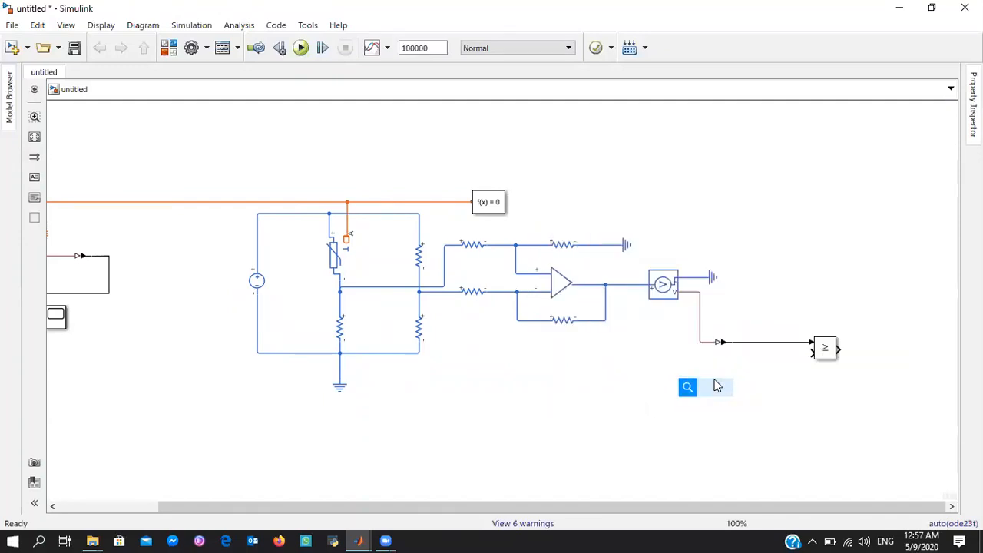
{"action": "key", "text": "Return"}
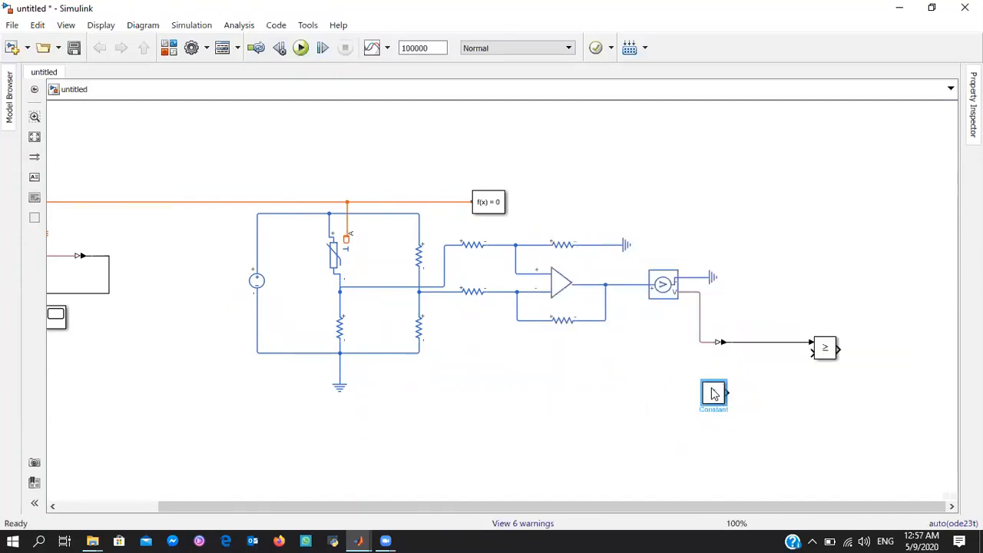
{"action": "left_click_drag", "start_coordinate": [726, 391], "coordinate": [813, 352]}
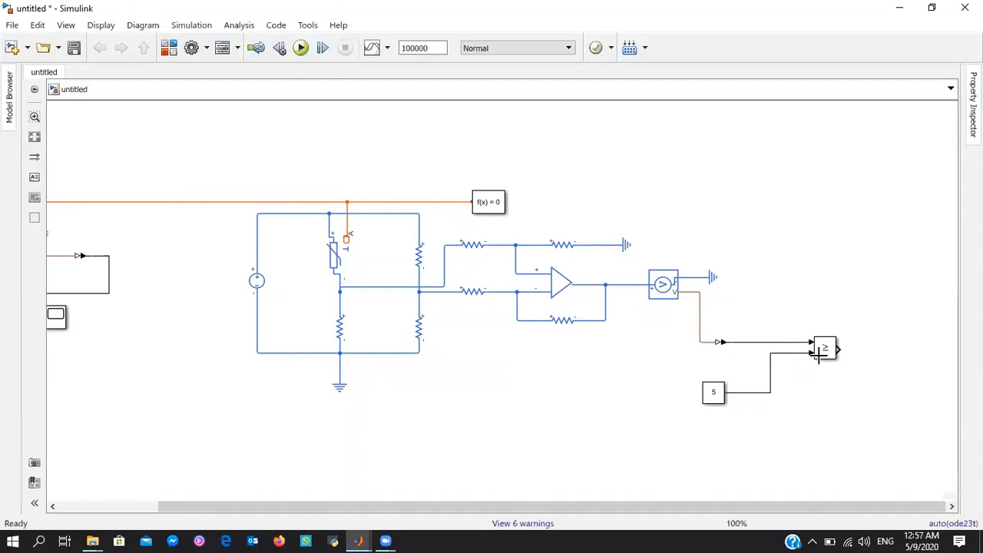
Duplicate the comparison block and its constant below the originals and branch the converter's signal to the copy's first input
{"action": "left_click", "coordinate": [676, 390]}
{"action": "left_click_drag", "start_coordinate": [681, 354], "coordinate": [889, 405]}
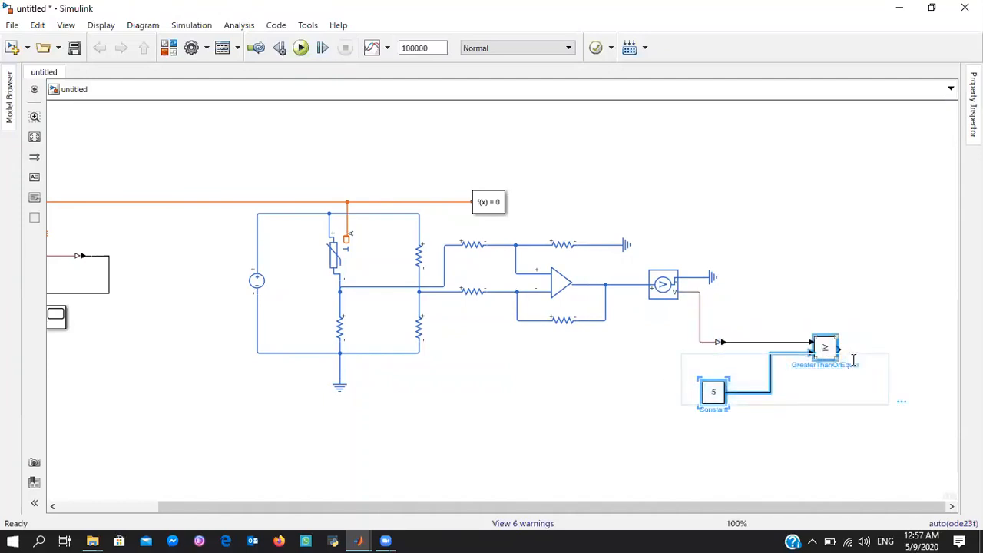
{"action": "left_click_drag", "start_coordinate": [834, 347], "coordinate": [772, 345]}
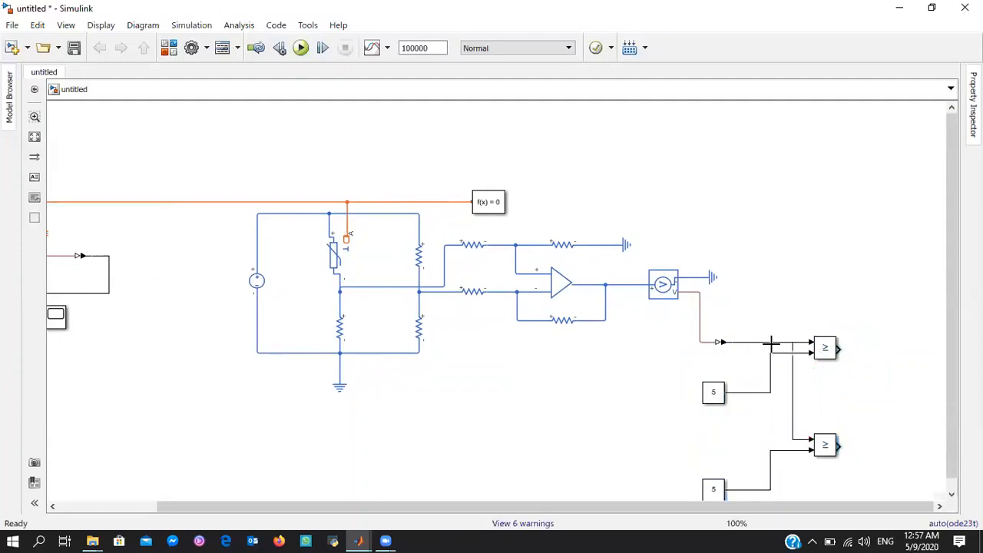
Set the duplicated comparison block's relational operator to <
{"action": "double_click", "coordinate": [827, 445]}
{"action": "left_click", "coordinate": [772, 425]}
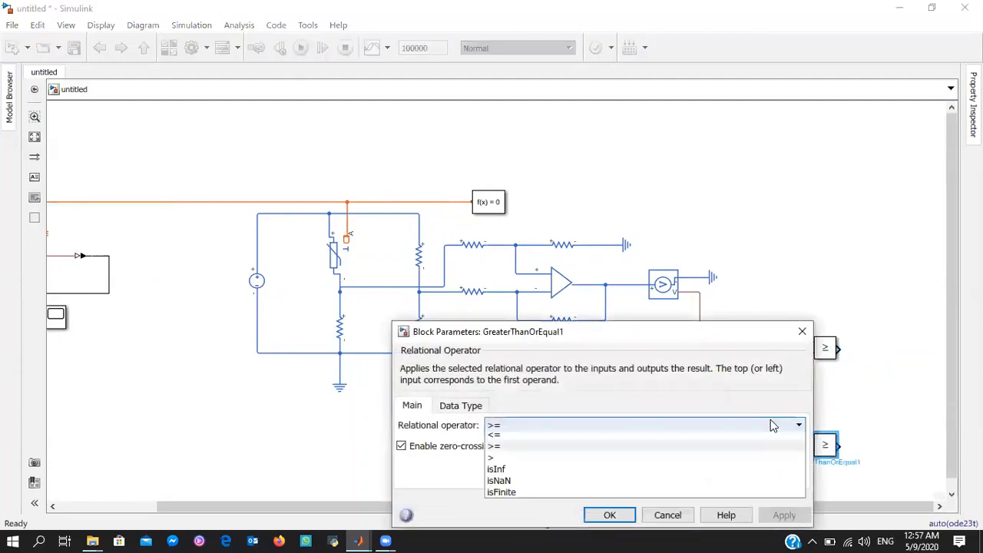
{"action": "left_click", "coordinate": [586, 462]}
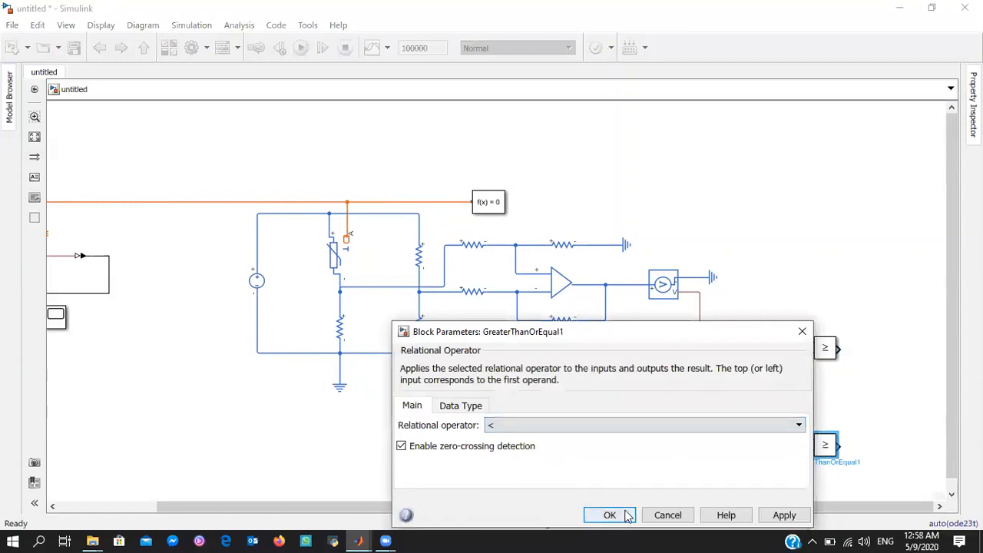
{"action": "left_click", "coordinate": [614, 514]}
Add a Data Type Conversion block with output data type double and connect it to the GreaterThanOrEqual block's output
{"action": "left_click_drag", "start_coordinate": [893, 362], "coordinate": [943, 376]}
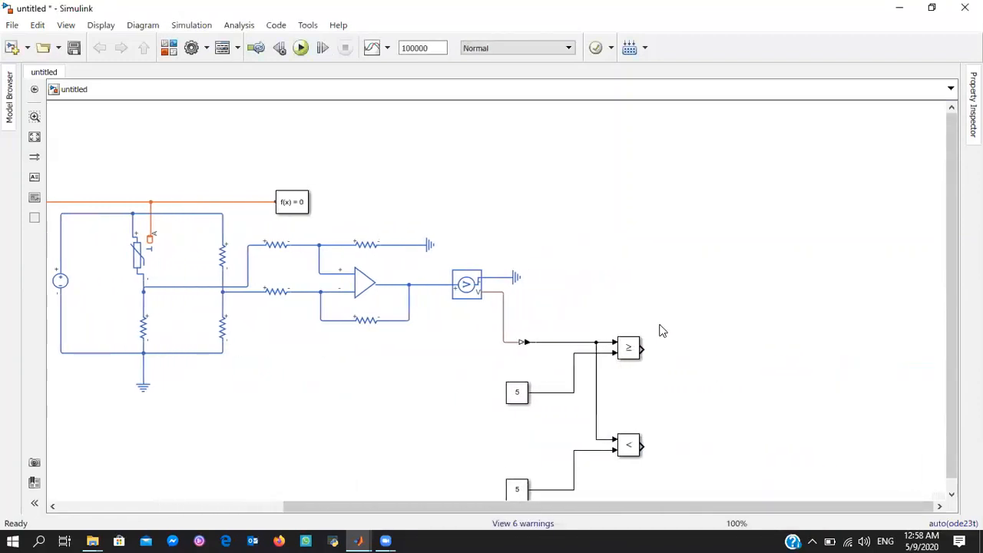
{"action": "double_click", "coordinate": [730, 354]}
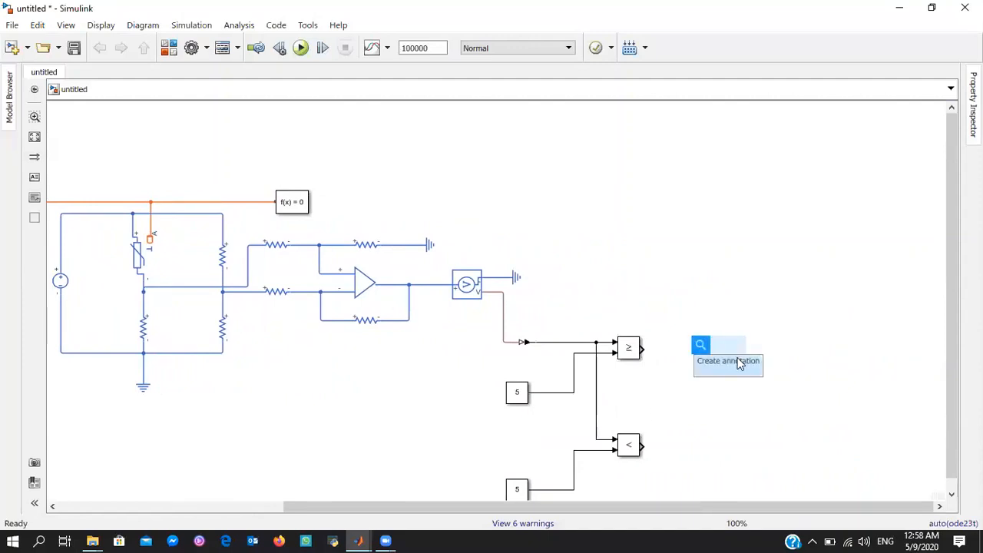
{"action": "type", "text": "d"}
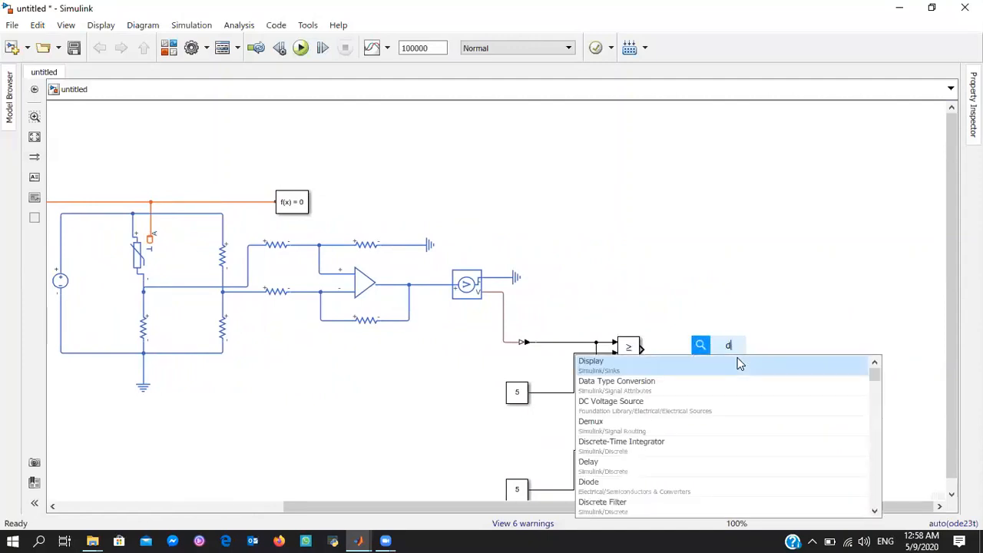
{"action": "type", "text": "at"}
{"action": "left_click", "coordinate": [738, 363]}
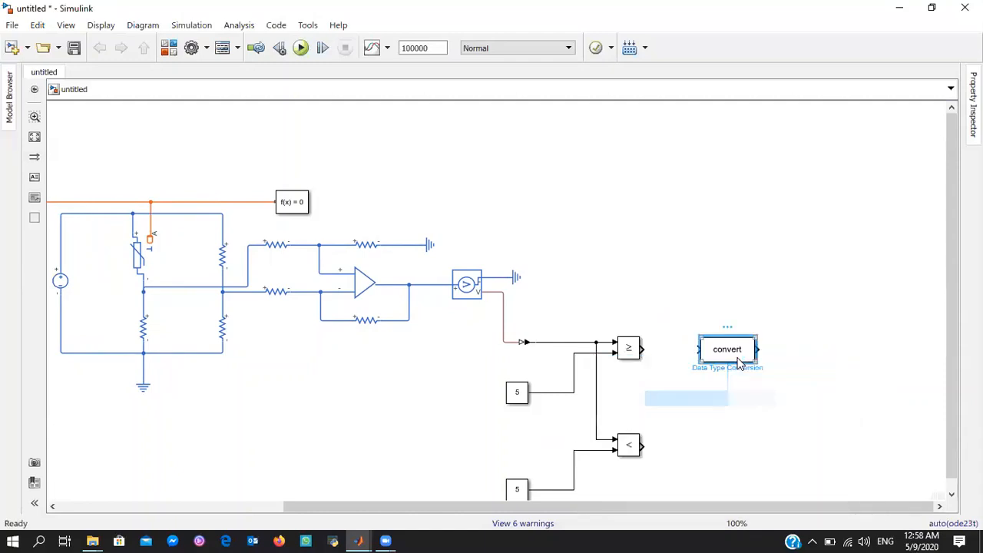
{"action": "double_click", "coordinate": [741, 347]}
{"action": "left_click", "coordinate": [550, 367]}
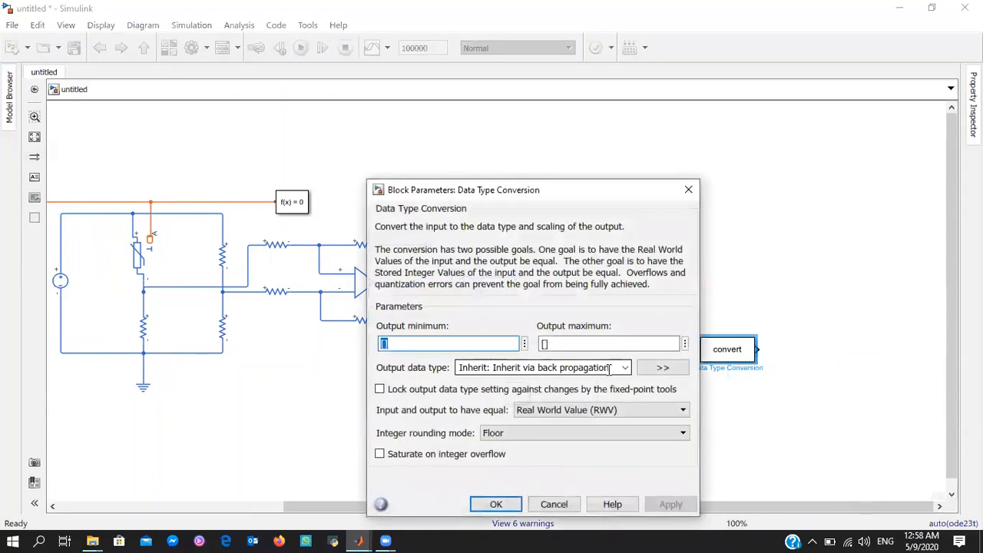
{"action": "left_click", "coordinate": [521, 171]}
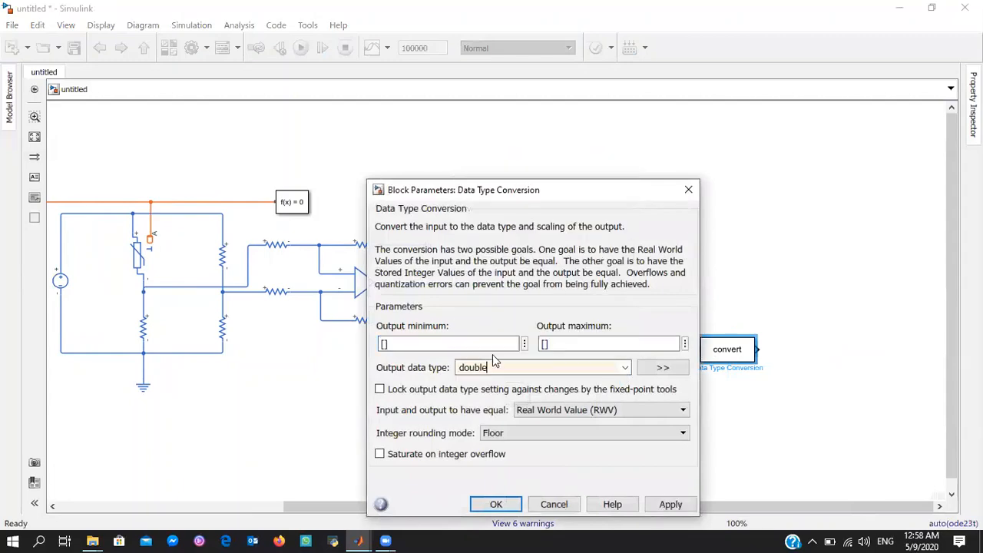
{"action": "left_click", "coordinate": [496, 504]}
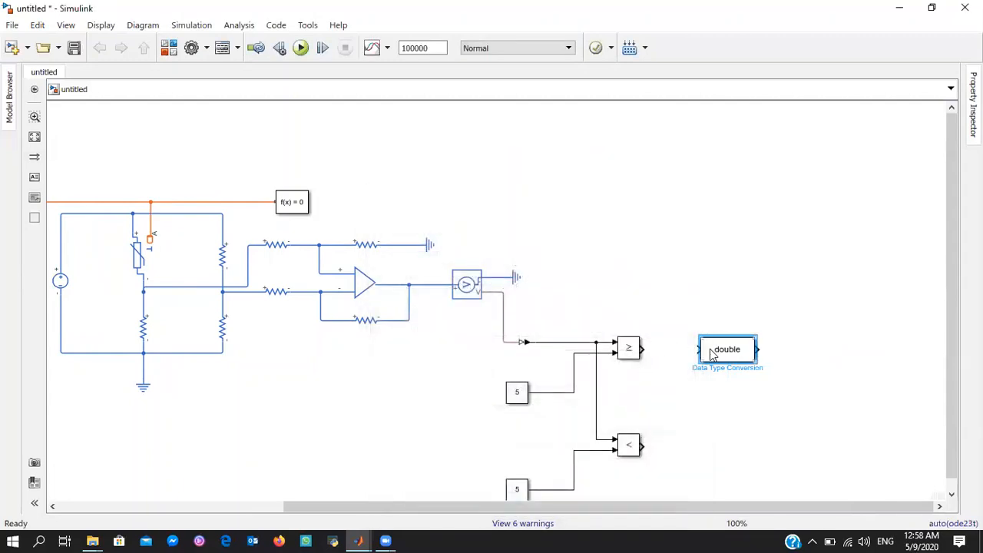
{"action": "left_click_drag", "start_coordinate": [698, 349], "coordinate": [643, 349]}
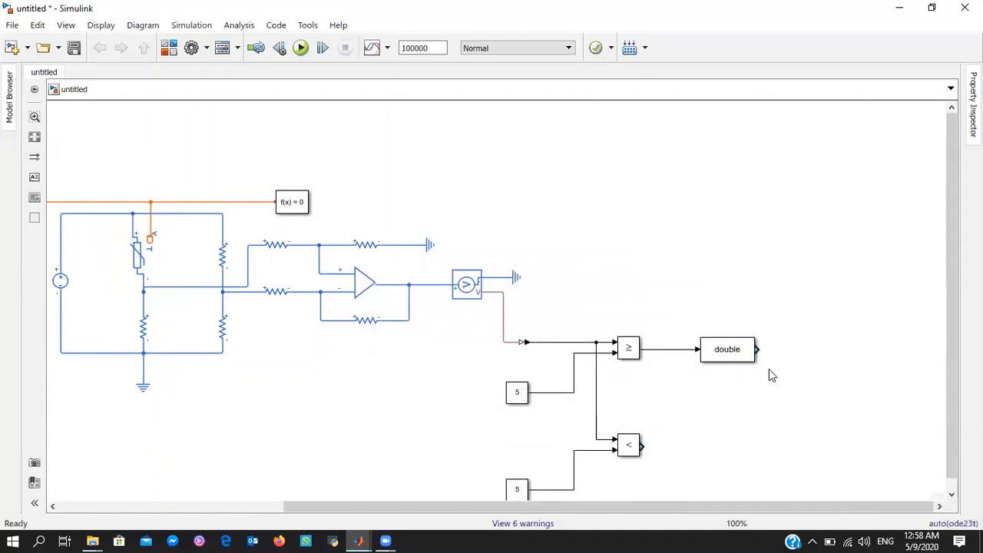
Add a Gain block with gain 5 and connect it to the Data Type Conversion output
{"action": "double_click", "coordinate": [803, 350]}
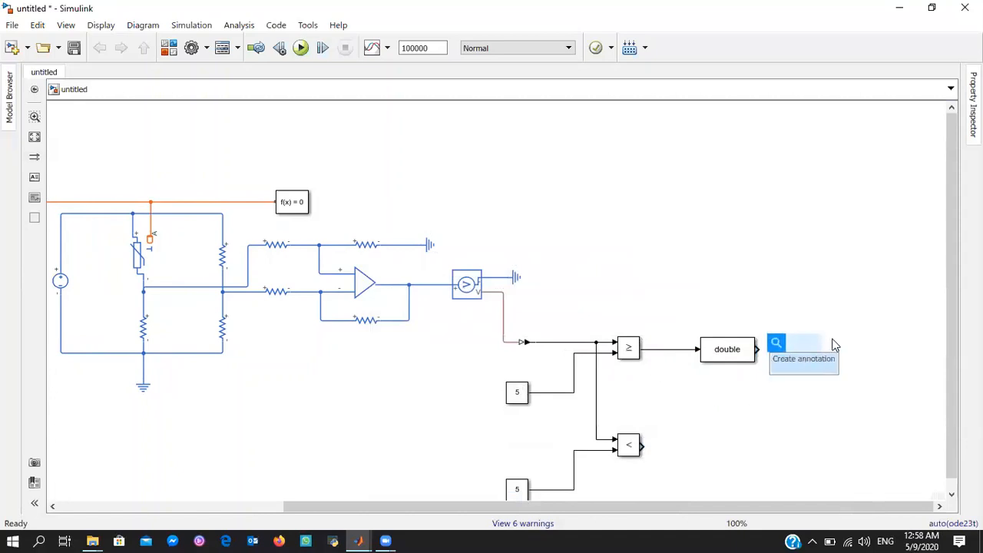
{"action": "type", "text": "gai"}
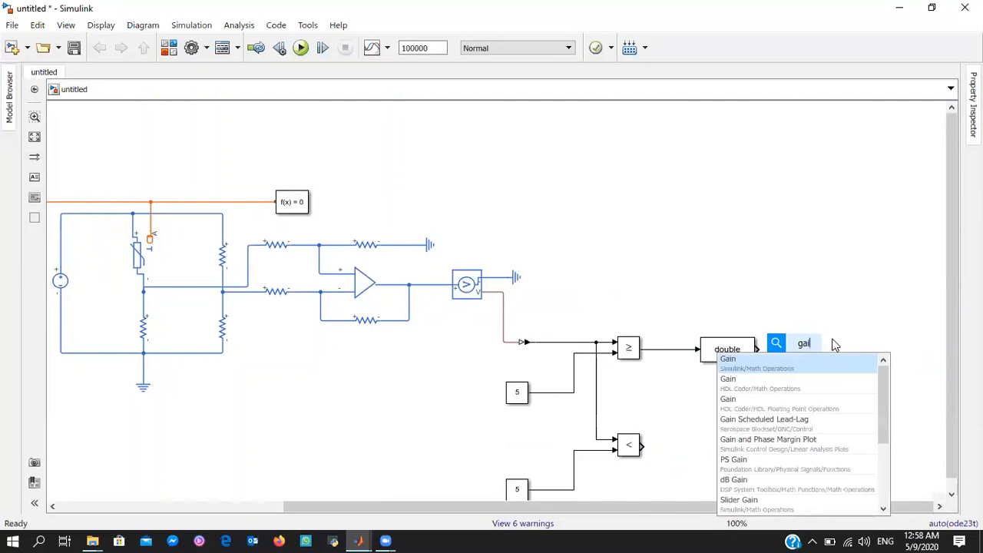
{"action": "key", "text": "Return"}
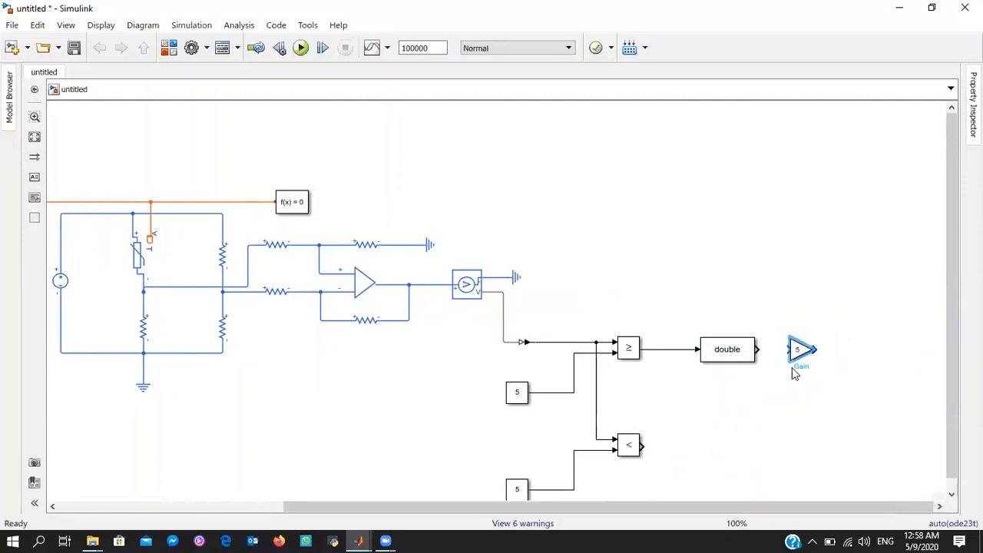
{"action": "left_click_drag", "start_coordinate": [788, 349], "coordinate": [758, 350]}
Duplicate the Data Type Conversion and Gain pair and connect the copy to the < operator's output
{"action": "left_click_drag", "start_coordinate": [859, 315], "coordinate": [689, 373]}
{"action": "left_click_drag", "start_coordinate": [763, 367], "coordinate": [772, 452]}
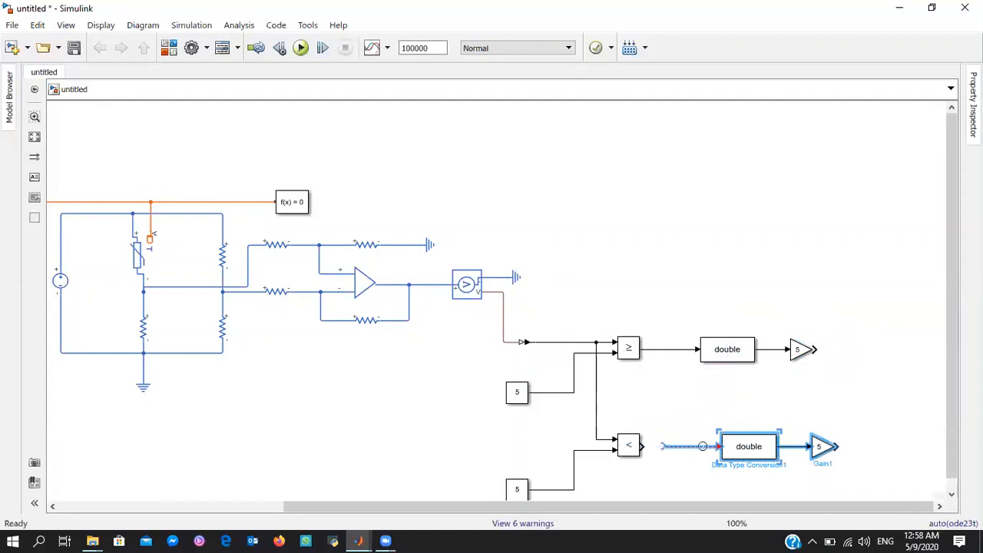
{"action": "left_click_drag", "start_coordinate": [665, 447], "coordinate": [643, 447]}
Copy the DC motor drive circuit, from controlled voltage source to motor, out of the DC-Motor(Cooler) subsystem of the Zero_6C_5000 model
{"action": "left_click_drag", "start_coordinate": [907, 358], "coordinate": [949, 342]}
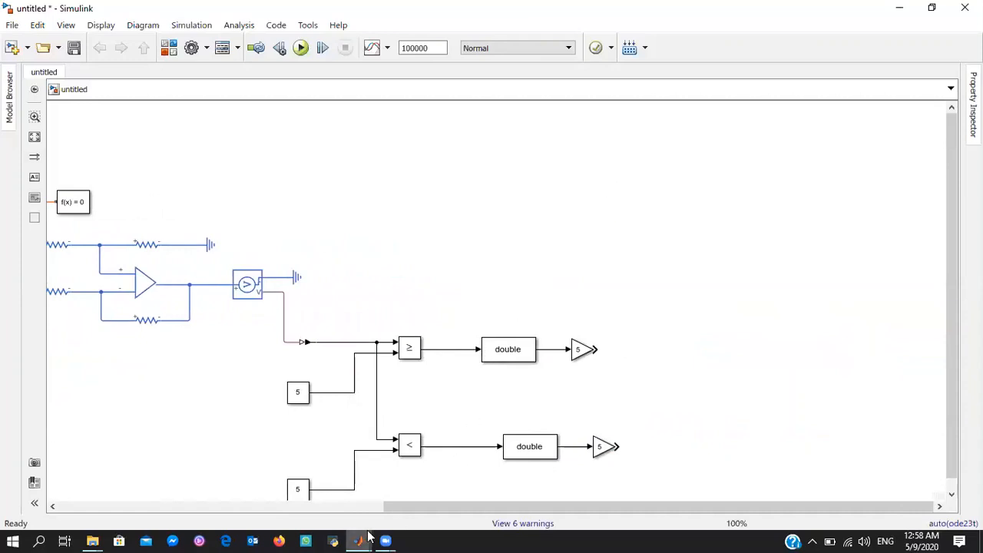
{"action": "mouse_move", "coordinate": [358, 540]}
{"action": "left_click", "coordinate": [309, 468]}
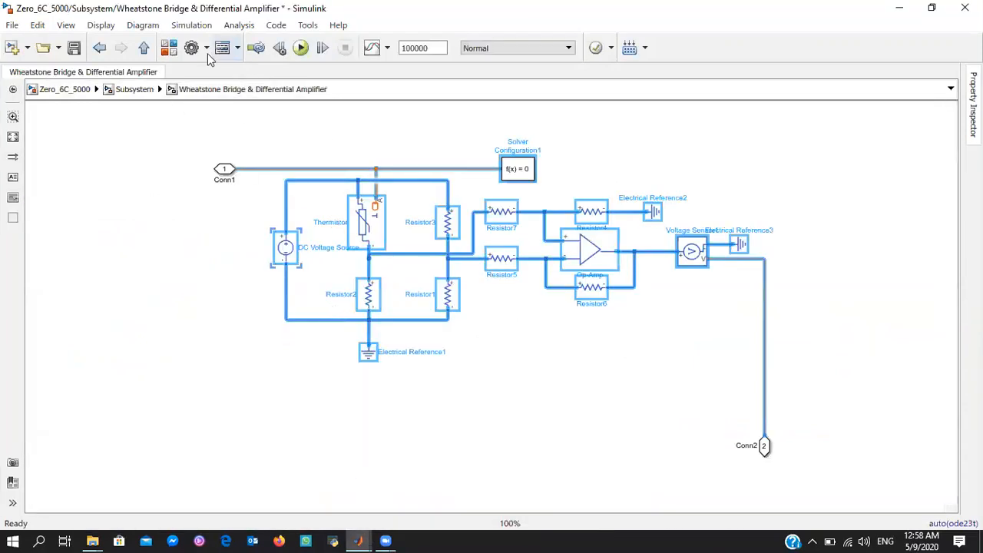
{"action": "left_click", "coordinate": [99, 48]}
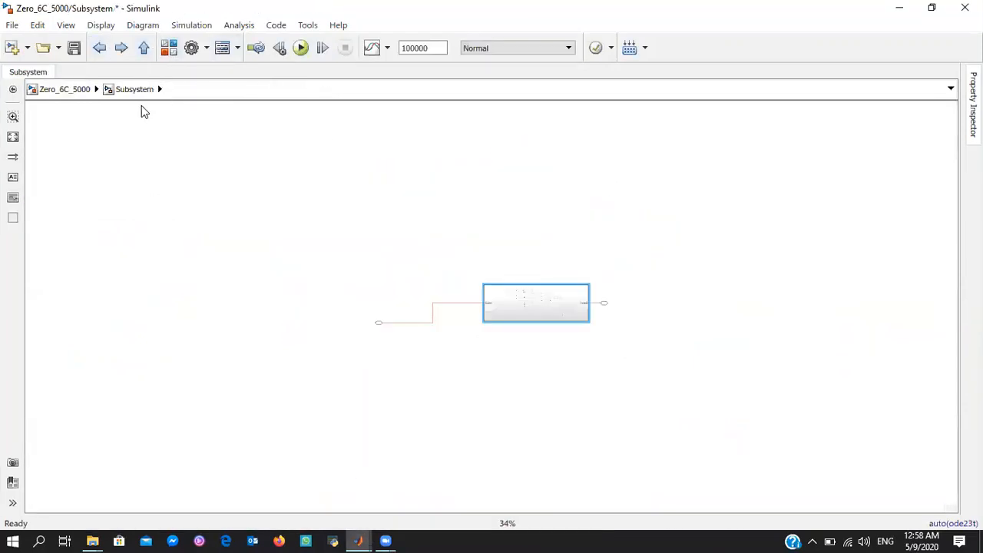
{"action": "left_click", "coordinate": [100, 48]}
{"action": "scroll", "coordinate": [588, 285], "scroll_direction": "up", "scroll_amount": 2}
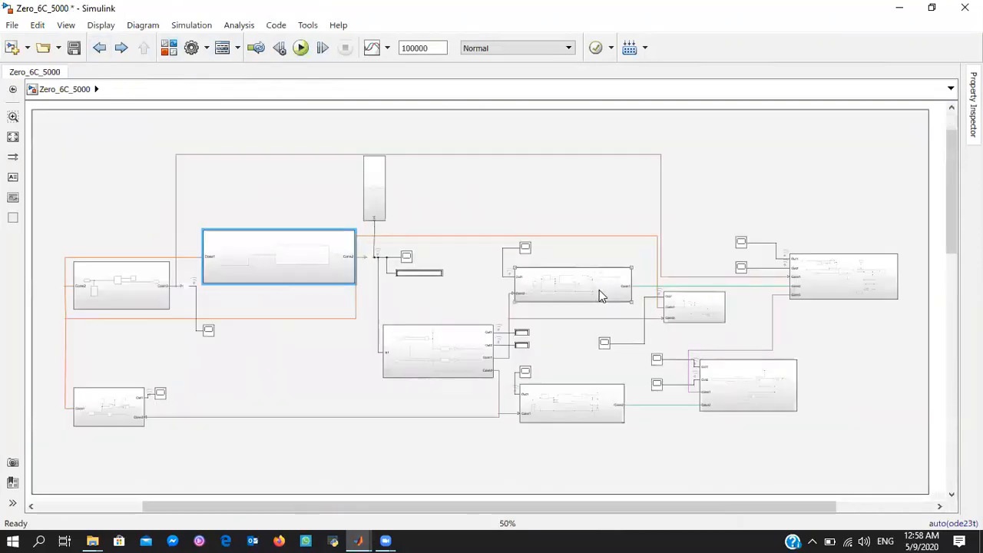
{"action": "double_click", "coordinate": [600, 290]}
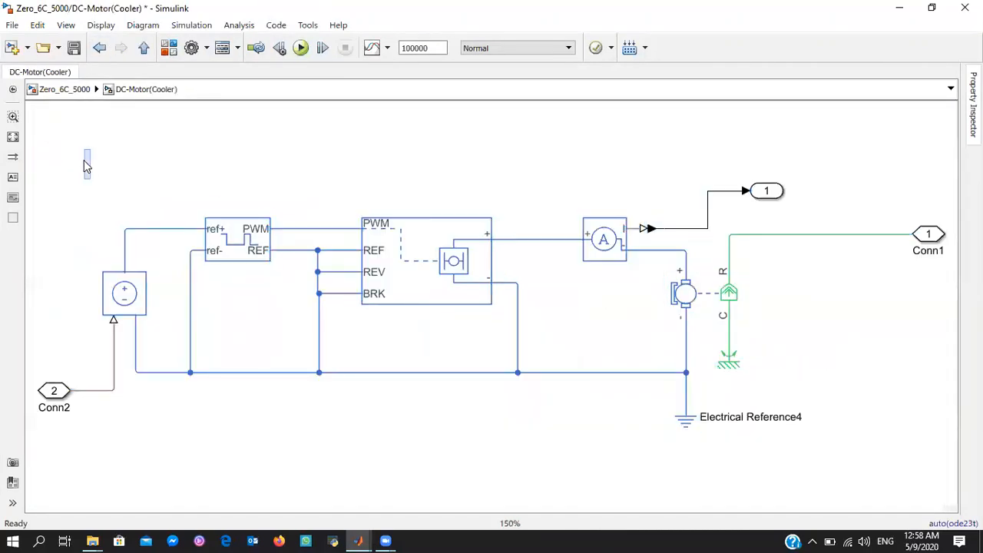
{"action": "left_click_drag", "start_coordinate": [84, 150], "coordinate": [736, 458]}
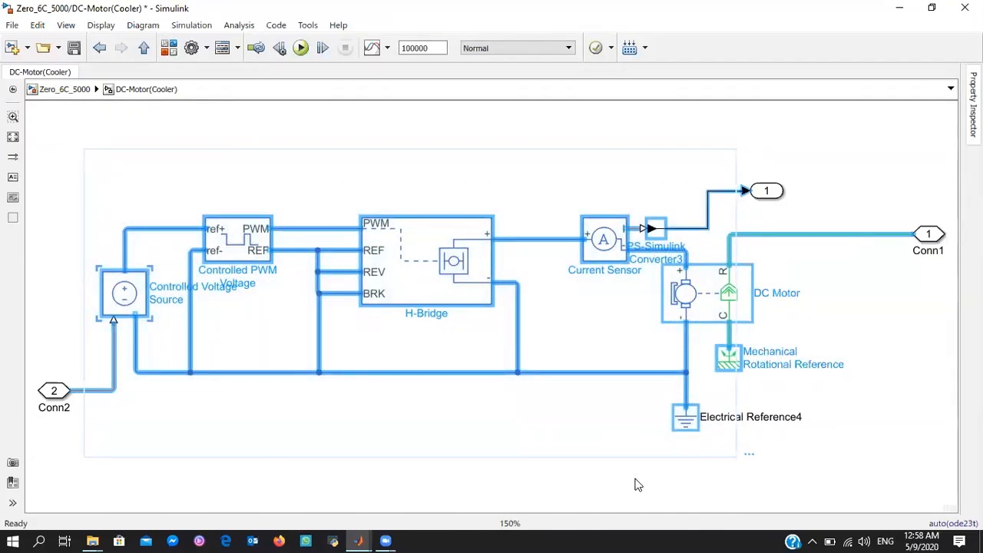
{"action": "left_click", "coordinate": [99, 48]}
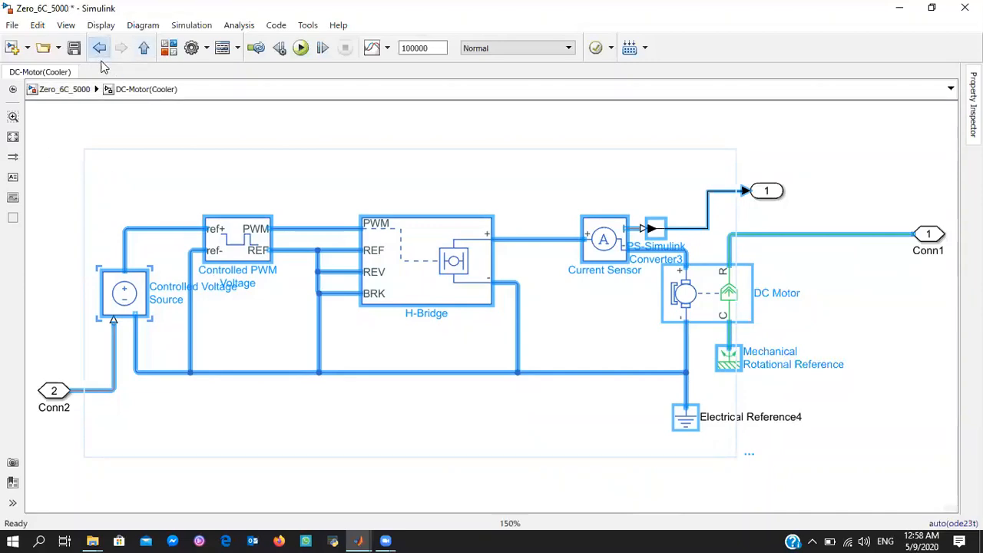
Paste the copied motor drive circuit into the untitled model, in the empty area beyond the two gain blocks
{"action": "left_click", "coordinate": [359, 540]}
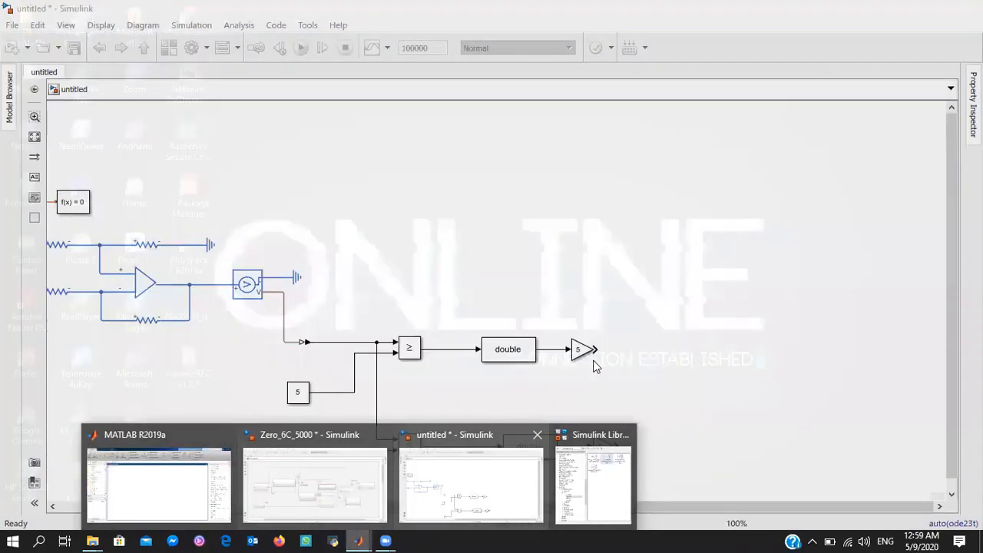
{"action": "left_click", "coordinate": [449, 484]}
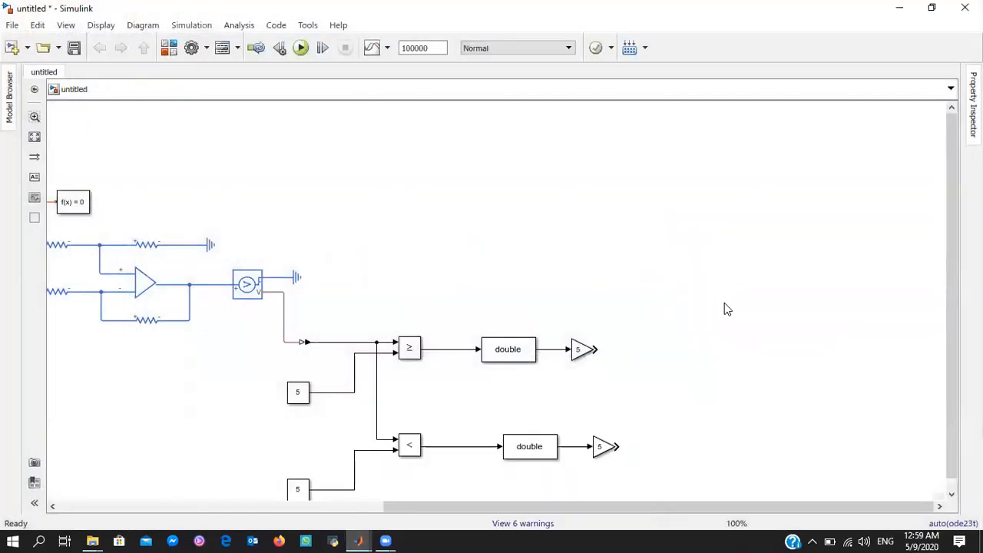
{"action": "scroll", "coordinate": [829, 287], "scroll_direction": "right", "scroll_amount": 3}
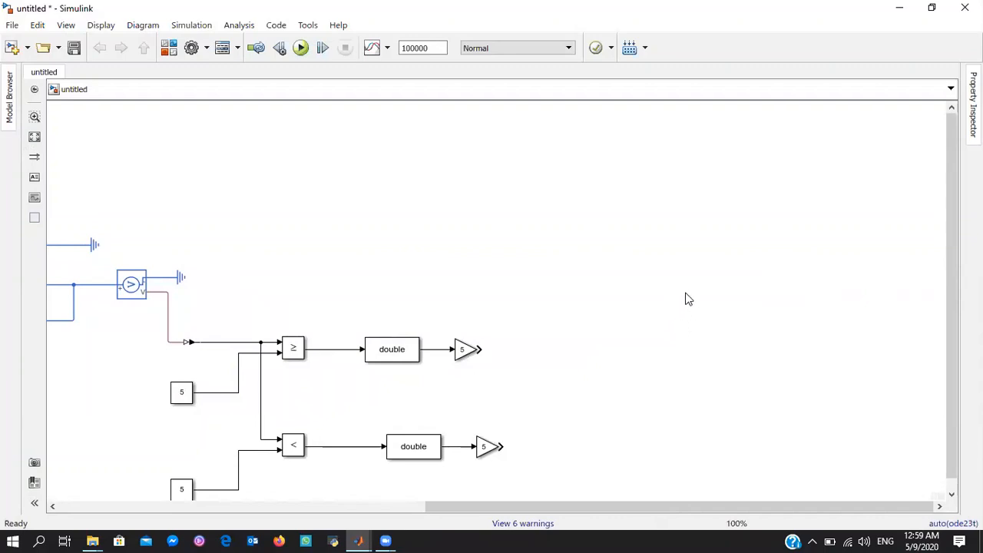
{"action": "key", "text": "ctrl+v"}
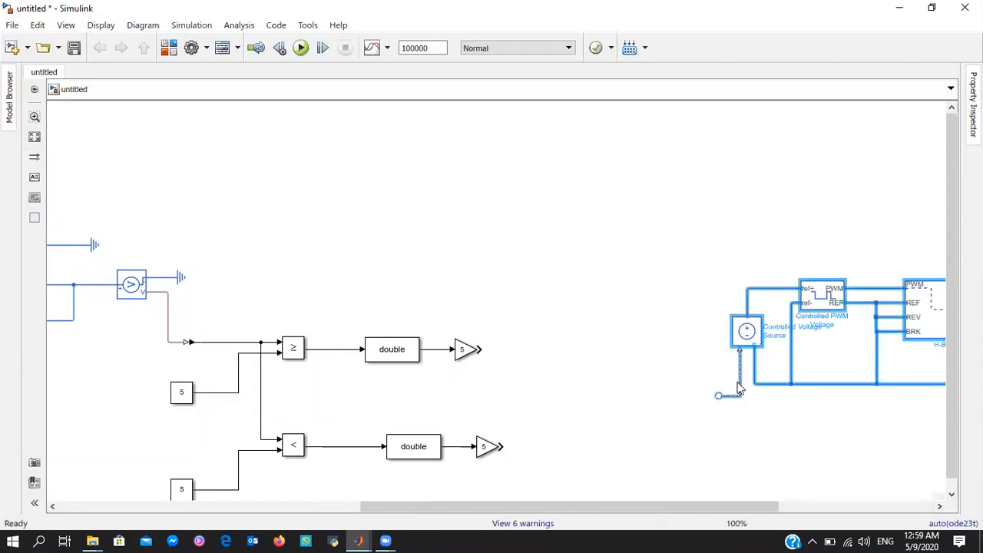
{"action": "left_click", "coordinate": [683, 365]}
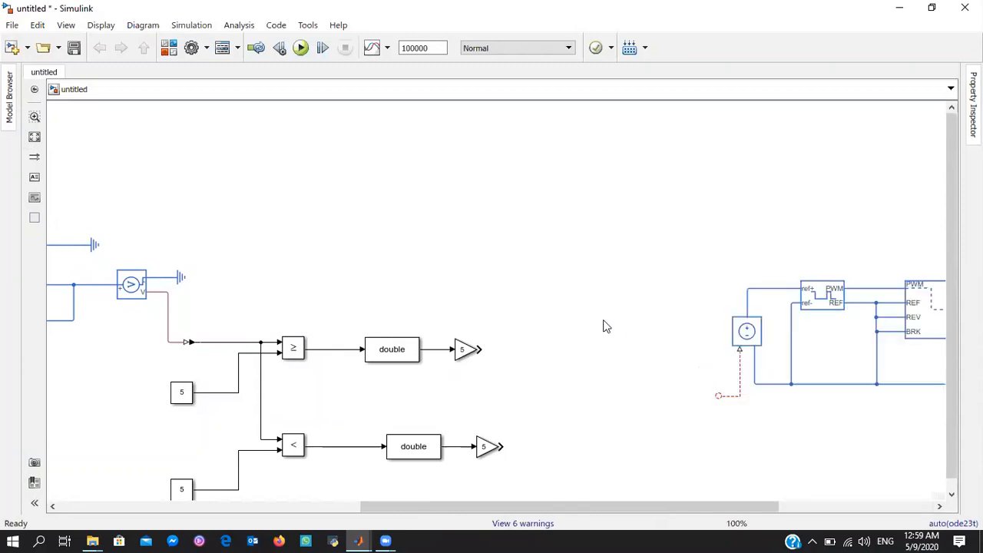
{"action": "double_click", "coordinate": [526, 312]}
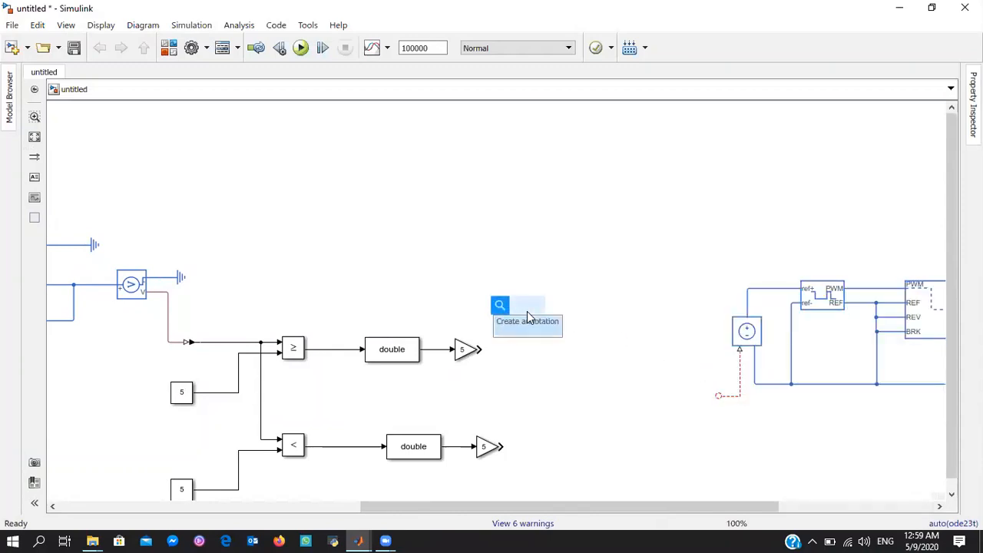
{"action": "type", "text": "ps"}
{"action": "key", "text": "Return"}
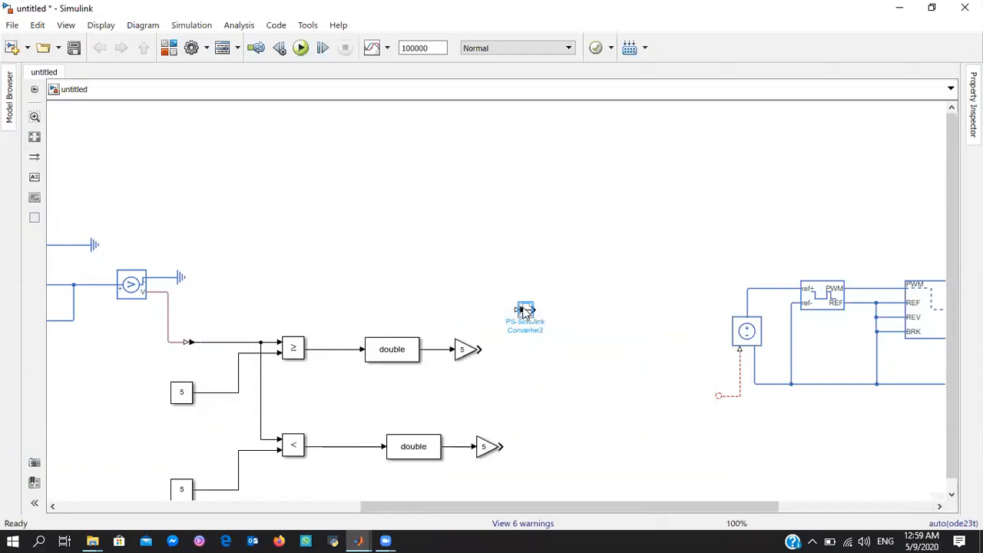
{"action": "mouse_move", "coordinate": [513, 307]}
{"action": "left_mouse_down"}
{"action": "mouse_move", "coordinate": [476, 346]}
{"action": "mouse_move", "coordinate": [493, 351]}
{"action": "mouse_move", "coordinate": [499, 332]}
{"action": "left_mouse_up"}
{"action": "left_click", "coordinate": [526, 309]}
{"action": "key", "text": "Delete"}
Add a Simulink-PS Converter and wire it between the upper gain block's output and the Controlled Voltage Source's control input
{"action": "left_click", "coordinate": [517, 311]}
{"action": "double_click", "coordinate": [511, 315]}
{"action": "type", "text": "sps"}
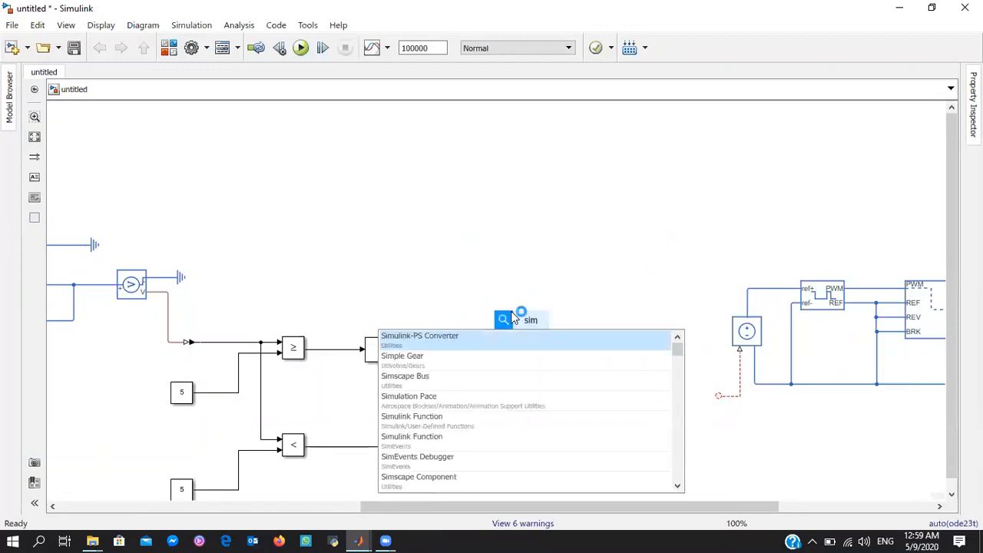
{"action": "key", "text": "Return"}
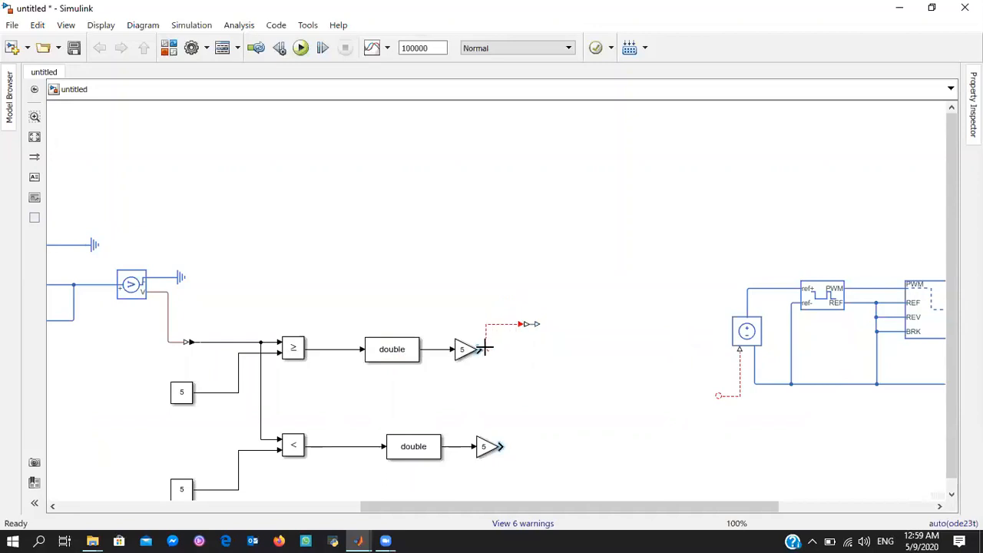
{"action": "mouse_move", "coordinate": [480, 350]}
{"action": "left_mouse_down"}
{"action": "mouse_move", "coordinate": [520, 324]}
{"action": "mouse_move", "coordinate": [718, 395]}
{"action": "left_mouse_up"}
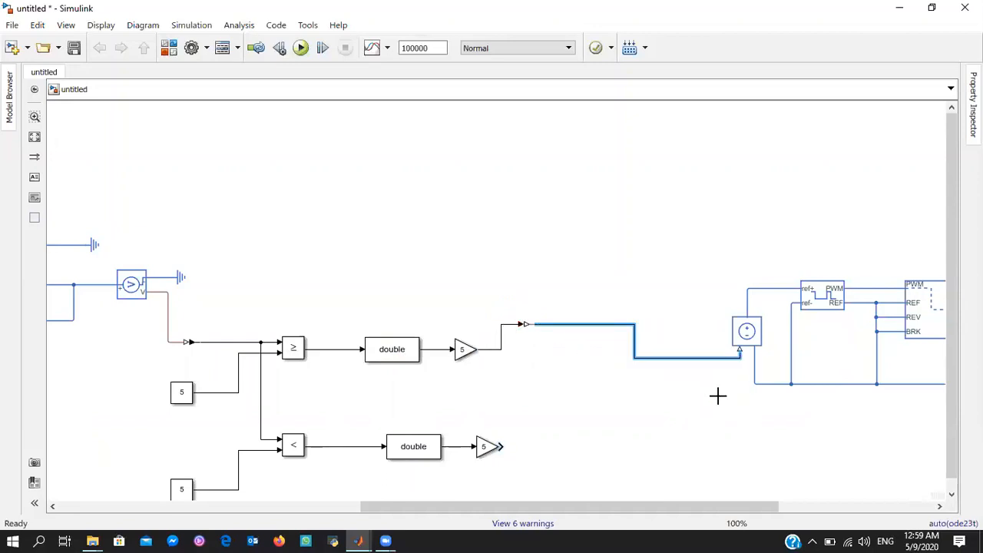
Add a Scope connected to the current sensor's PS-Simulink Converter output and delete the leftover unconnected signal line
{"action": "left_click_drag", "start_coordinate": [858, 413], "coordinate": [945, 419]}
{"action": "double_click", "coordinate": [627, 200]}
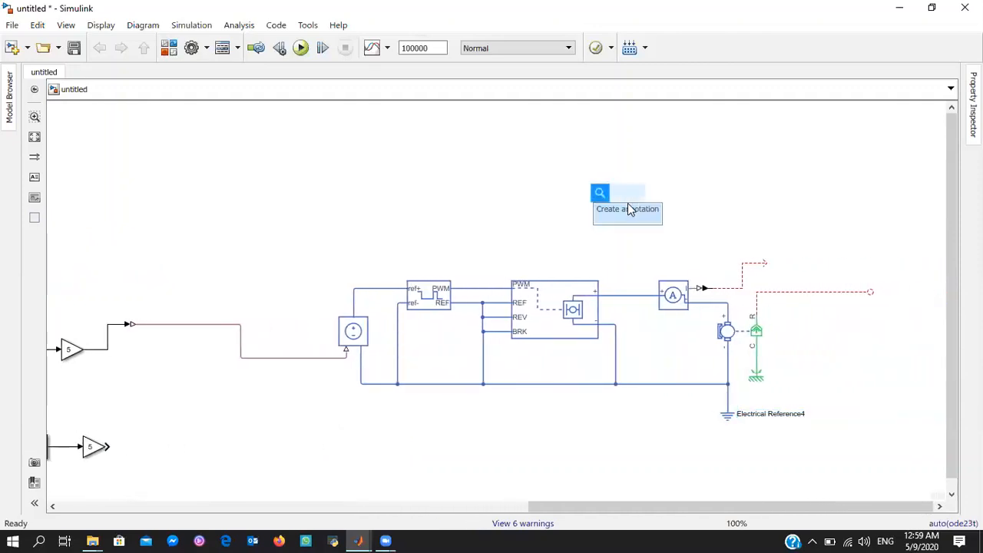
{"action": "type", "text": "sco"}
{"action": "key", "text": "Return"}
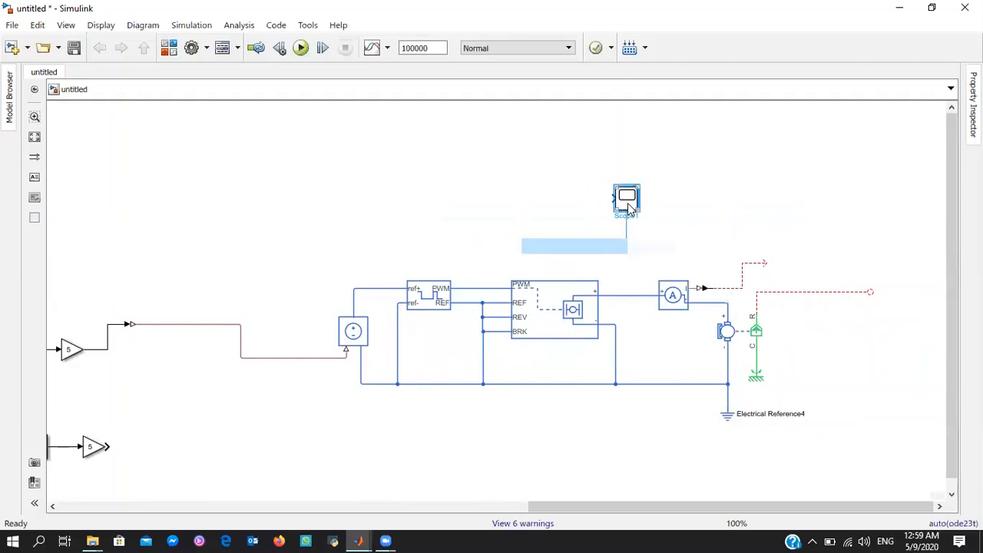
{"action": "left_click_drag", "start_coordinate": [627, 203], "coordinate": [718, 288]}
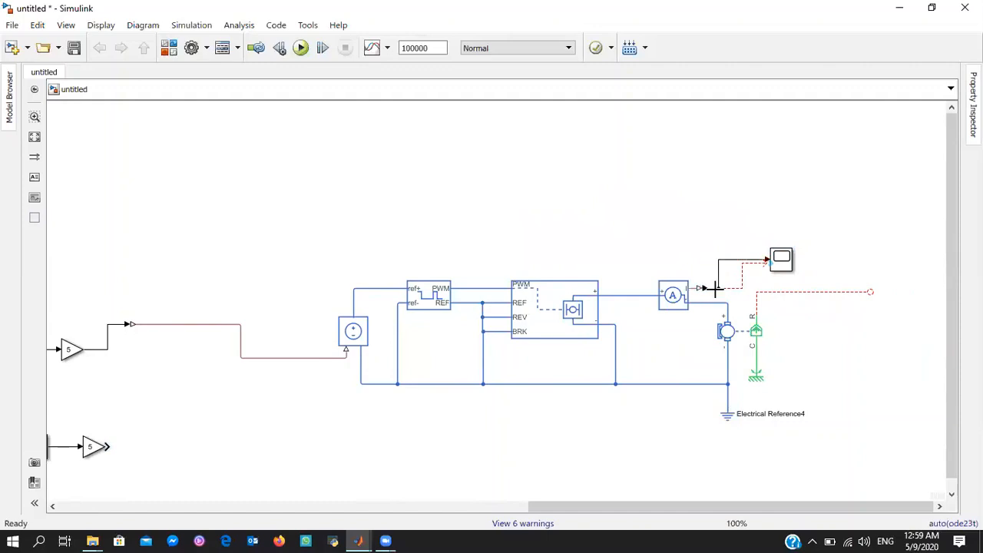
{"action": "left_click", "coordinate": [743, 287]}
{"action": "key", "text": "Delete"}
Examine the Cooling Fan subsystem in the Zero_6C_5000 model, including its controlled reservoir, fan and sensor blocks
{"action": "left_click_drag", "start_coordinate": [864, 242], "coordinate": [956, 262]}
{"action": "left_click", "coordinate": [360, 537]}
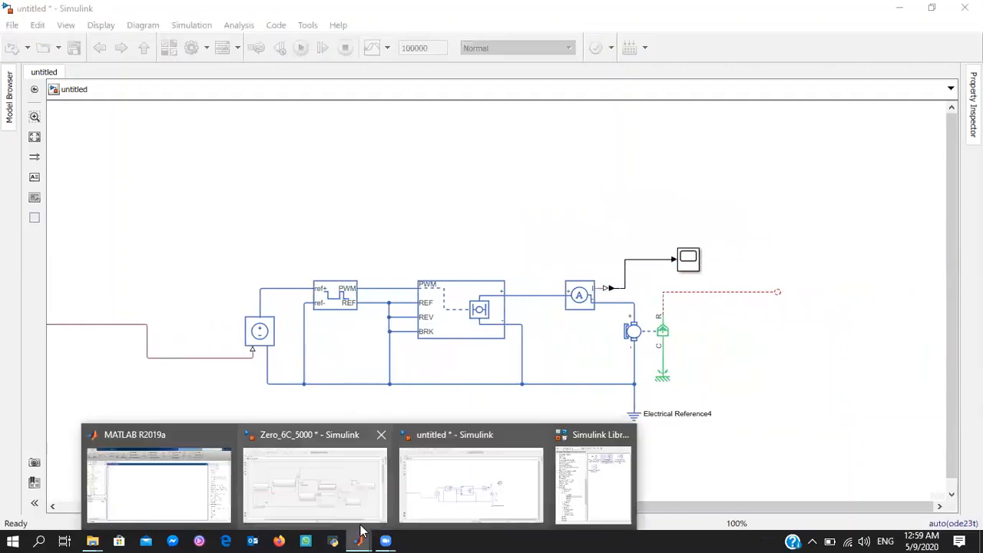
{"action": "left_click", "coordinate": [357, 476]}
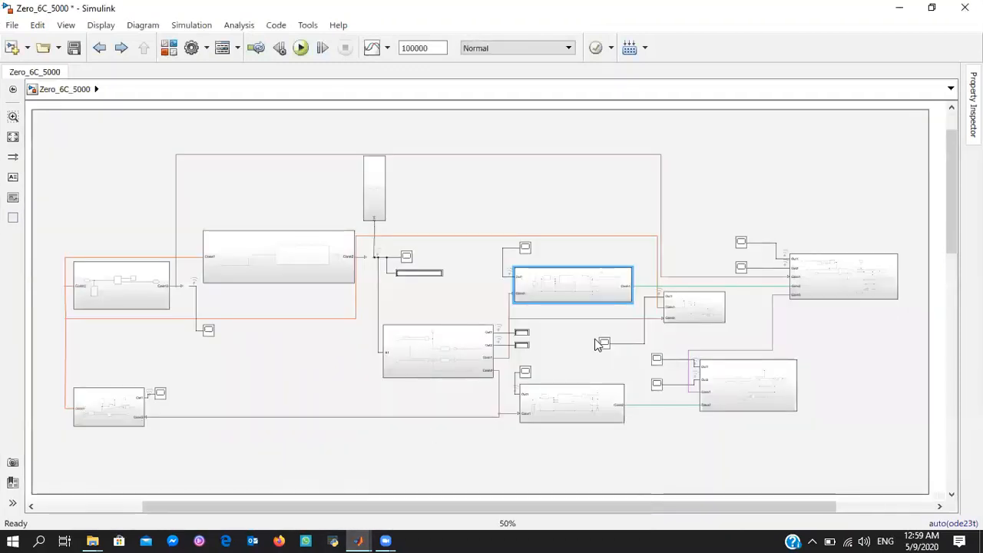
{"action": "left_click", "coordinate": [817, 288]}
{"action": "double_click", "coordinate": [816, 284]}
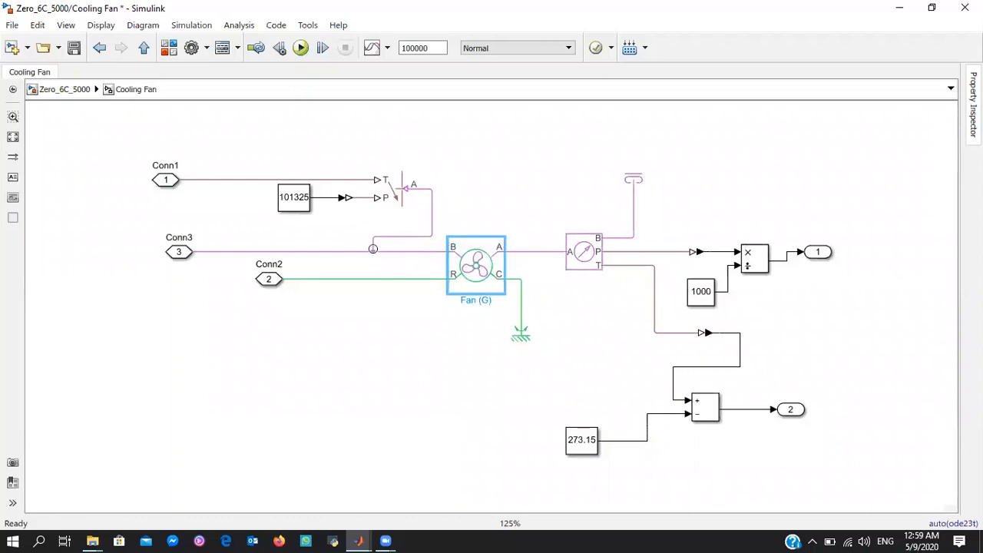
{"action": "left_click", "coordinate": [398, 196]}
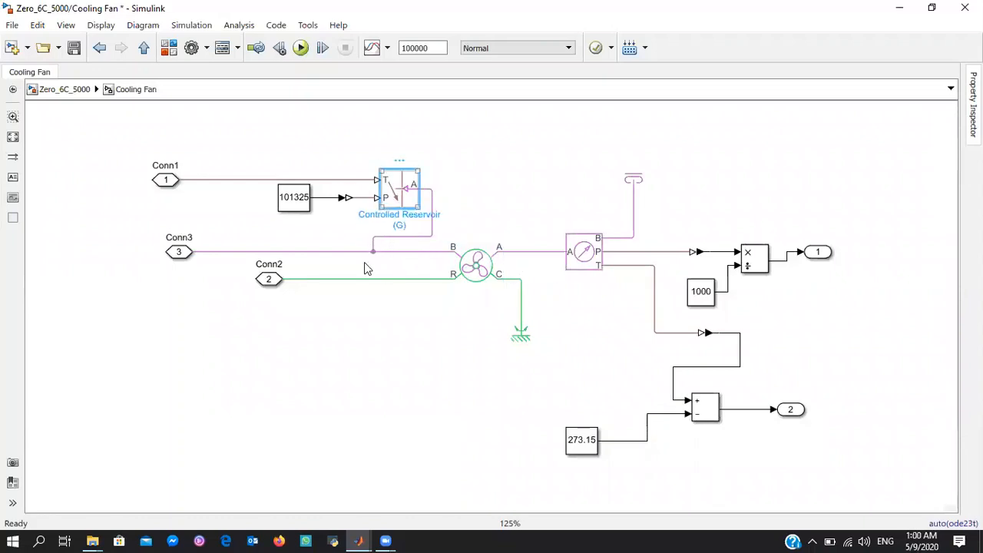
{"action": "left_click", "coordinate": [592, 259]}
{"action": "left_click", "coordinate": [463, 276]}
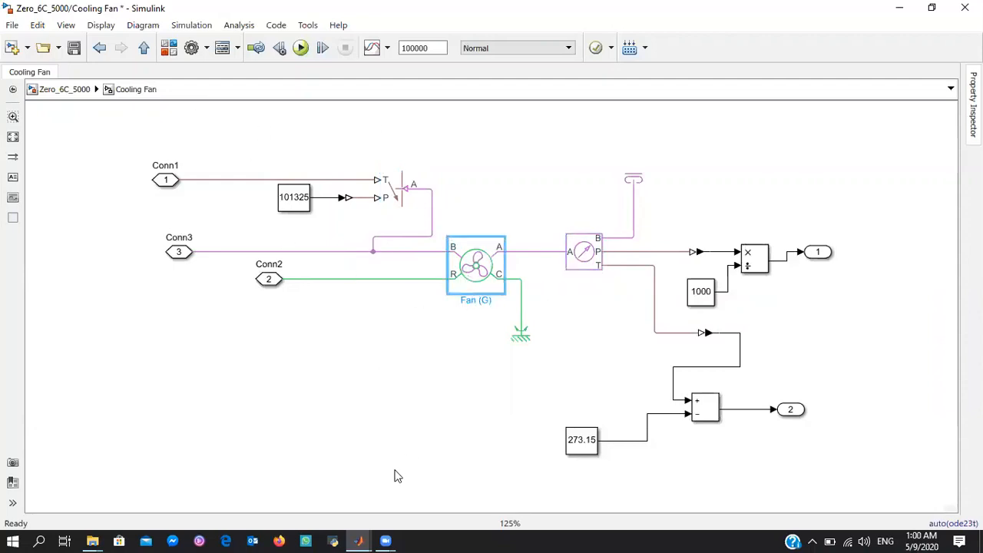
Add a Fan (G) block to the untitled model and connect its R port to the DC motor's R port
{"action": "mouse_move", "coordinate": [359, 541]}
{"action": "left_click", "coordinate": [487, 480]}
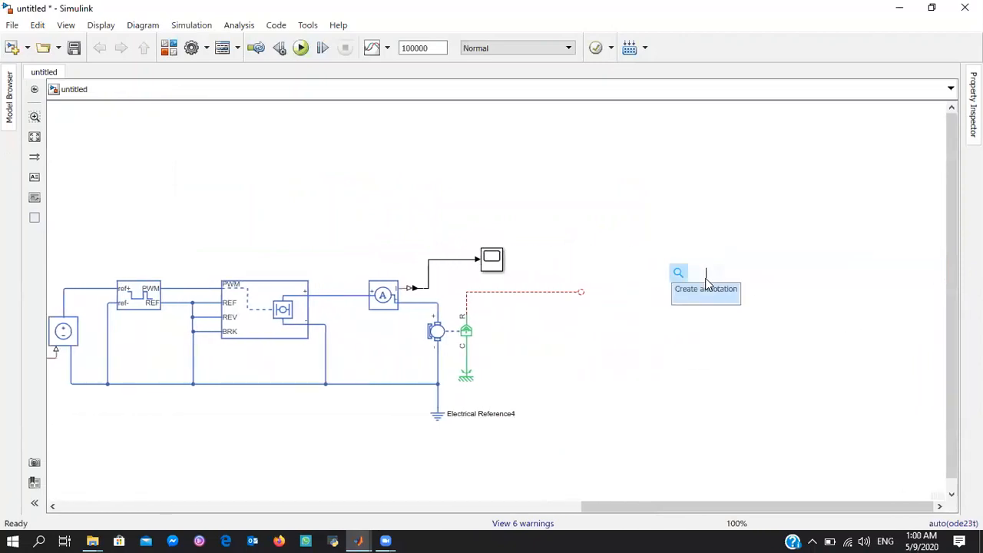
{"action": "type", "text": "fan"}
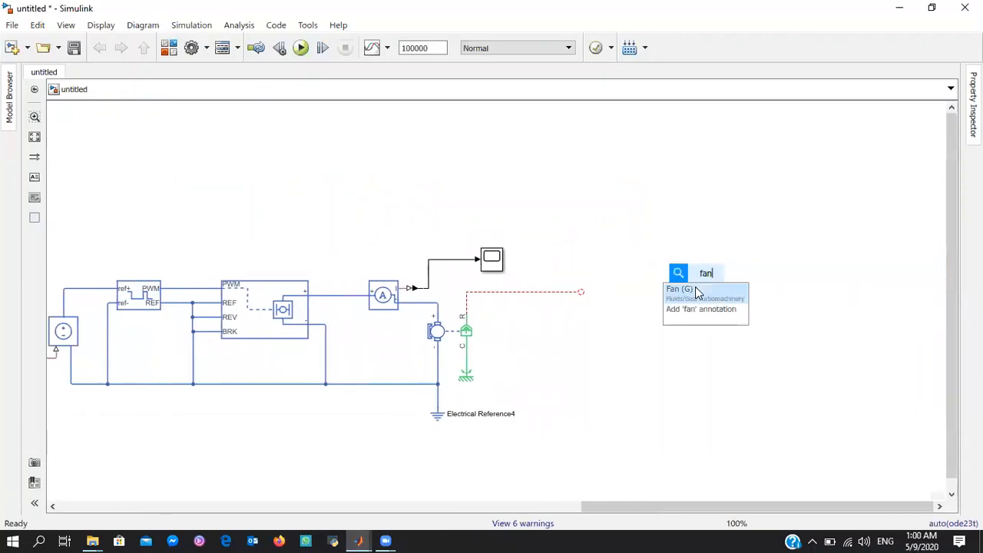
{"action": "left_click", "coordinate": [732, 277]}
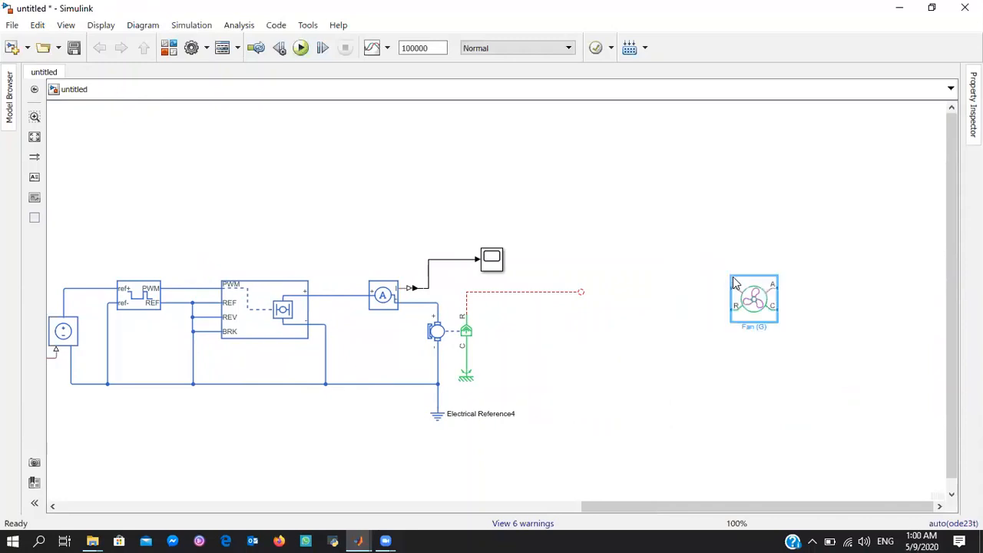
{"action": "left_click_drag", "start_coordinate": [735, 283], "coordinate": [613, 284]}
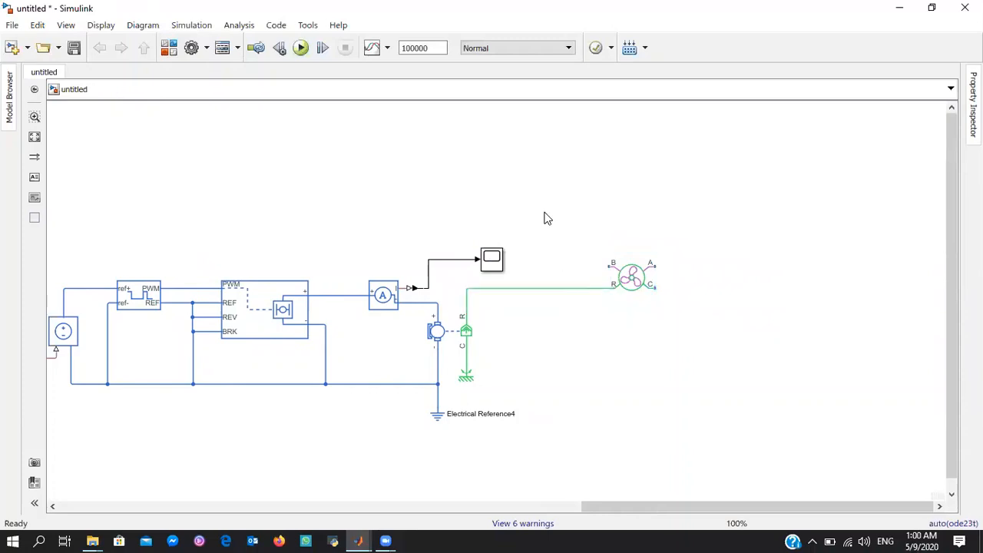
Add a Controlled Reservoir (G) block above the fan's input line and rotate it 90 degrees clockwise
{"action": "double_click", "coordinate": [542, 209]}
{"action": "type", "text": "co"}
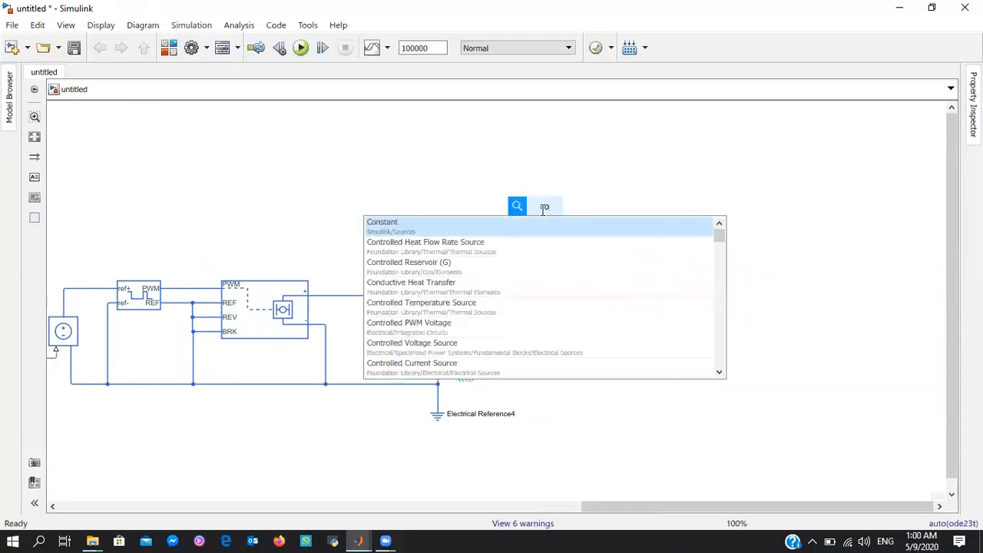
{"action": "key", "text": "Down"}
{"action": "key", "text": "Down"}
{"action": "key", "text": "Return"}
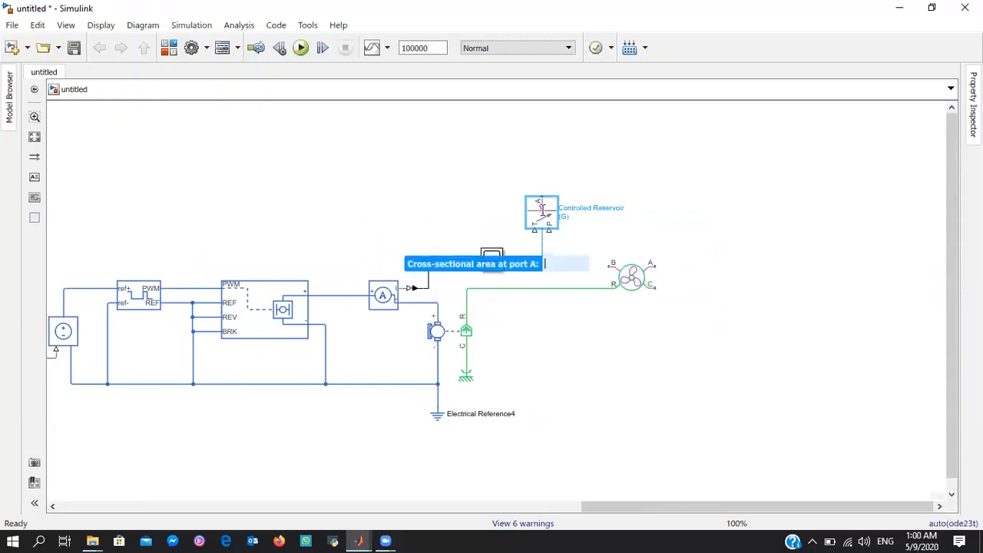
{"action": "left_click", "coordinate": [636, 177]}
{"action": "left_click", "coordinate": [548, 216]}
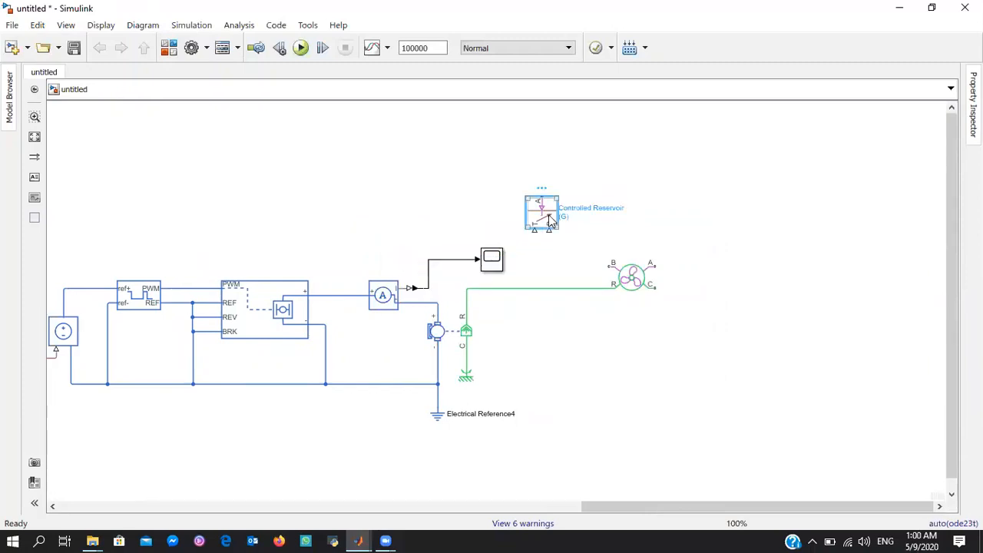
{"action": "key", "text": "ctrl+r"}
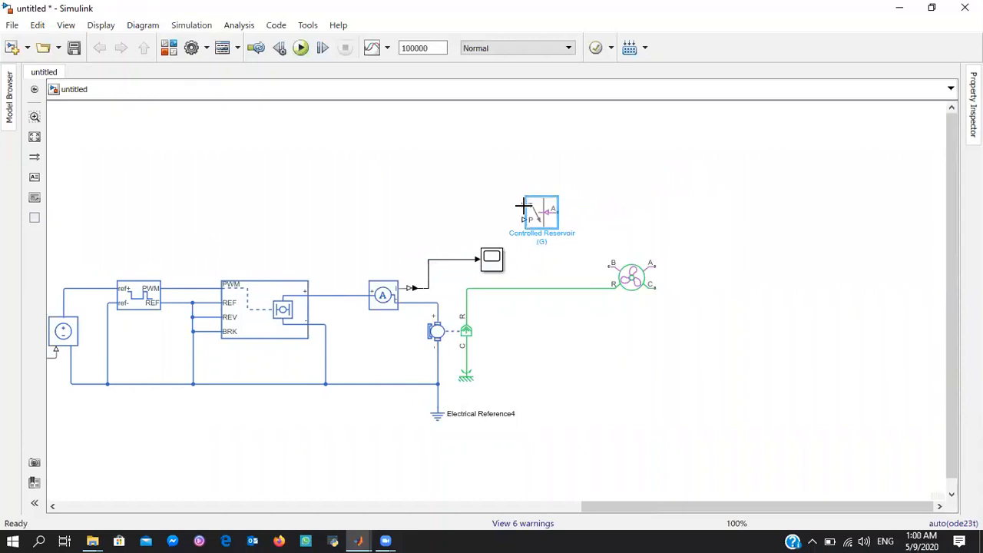
Connect the Controlled Reservoir's T input to the temperature sensor's T output line near the thermal mass
{"action": "left_click", "coordinate": [523, 205]}
{"action": "left_click_drag", "start_coordinate": [694, 505], "coordinate": [105, 522]}
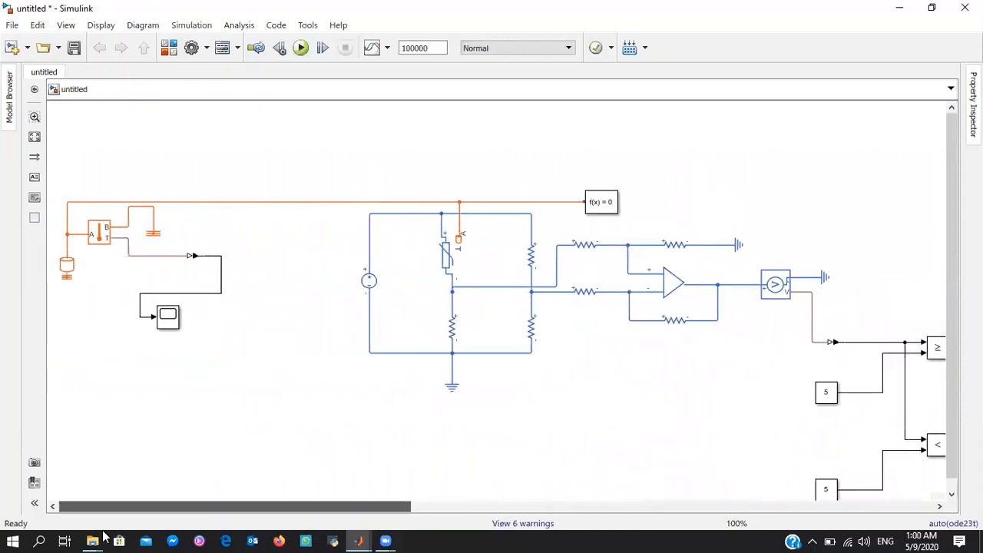
{"action": "left_click", "coordinate": [142, 256]}
{"action": "left_click_drag", "start_coordinate": [307, 513], "coordinate": [803, 502]}
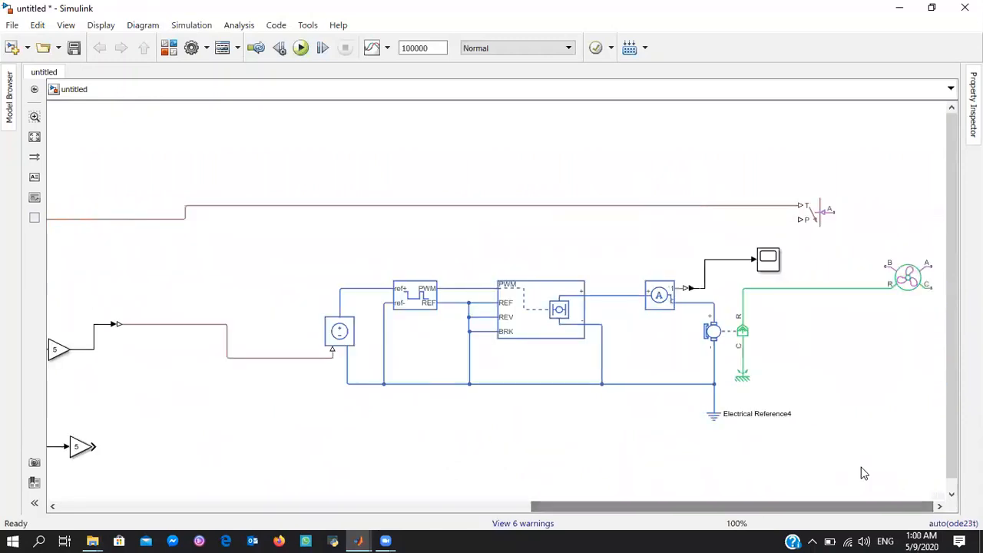
Move the Controlled Reservoir above the motor driver circuit and add a Constant block with value 101325 near its P input
{"action": "left_click", "coordinate": [791, 206]}
{"action": "left_click_drag", "start_coordinate": [793, 208], "coordinate": [696, 169]}
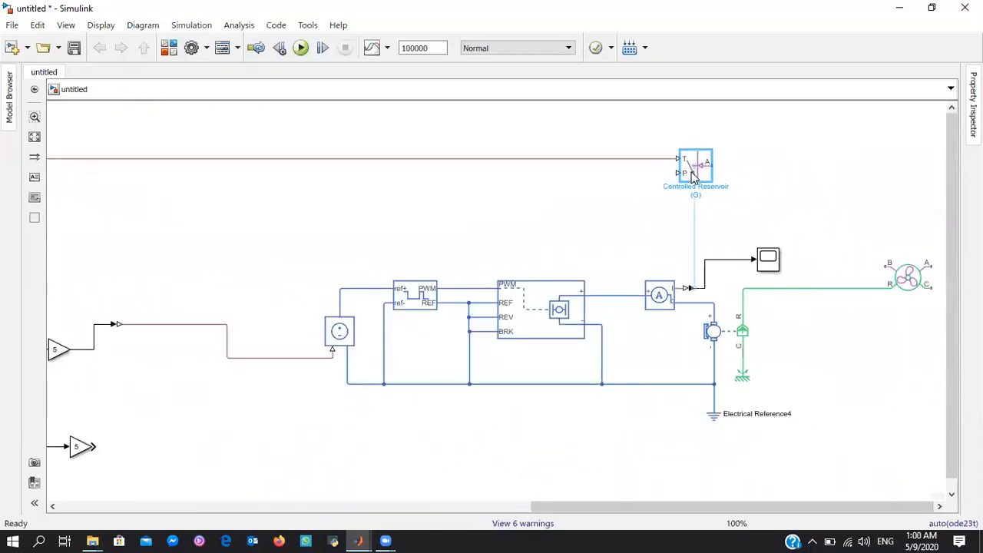
{"action": "double_click", "coordinate": [663, 201]}
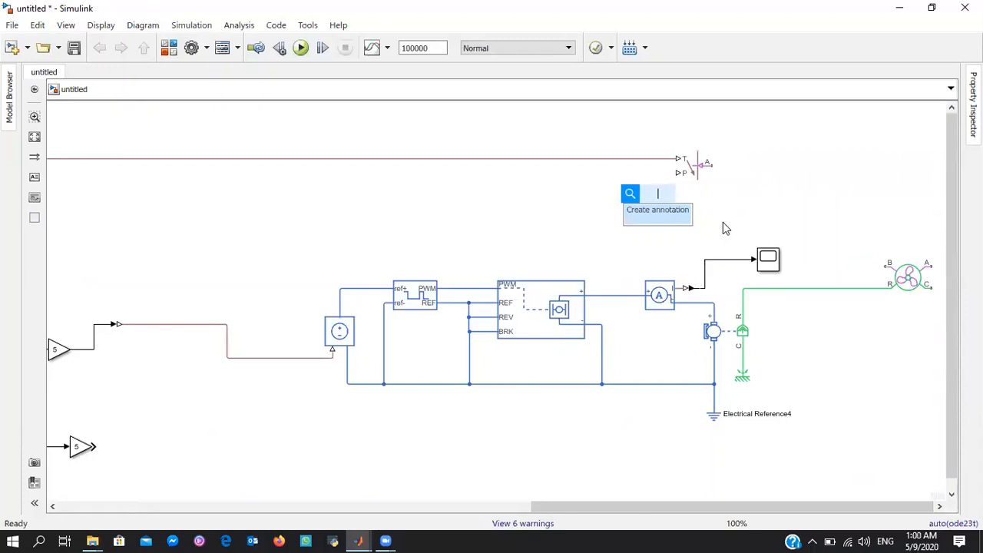
{"action": "type", "text": "con"}
{"action": "key", "text": "Return"}
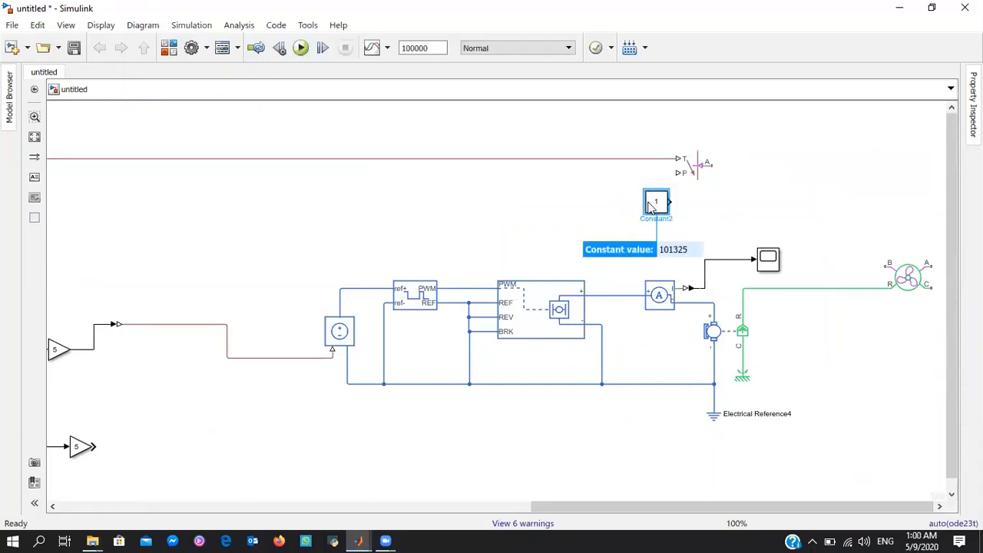
{"action": "key", "text": "Return"}
{"action": "left_click_drag", "start_coordinate": [649, 207], "coordinate": [598, 192]}
{"action": "left_click", "coordinate": [653, 185]}
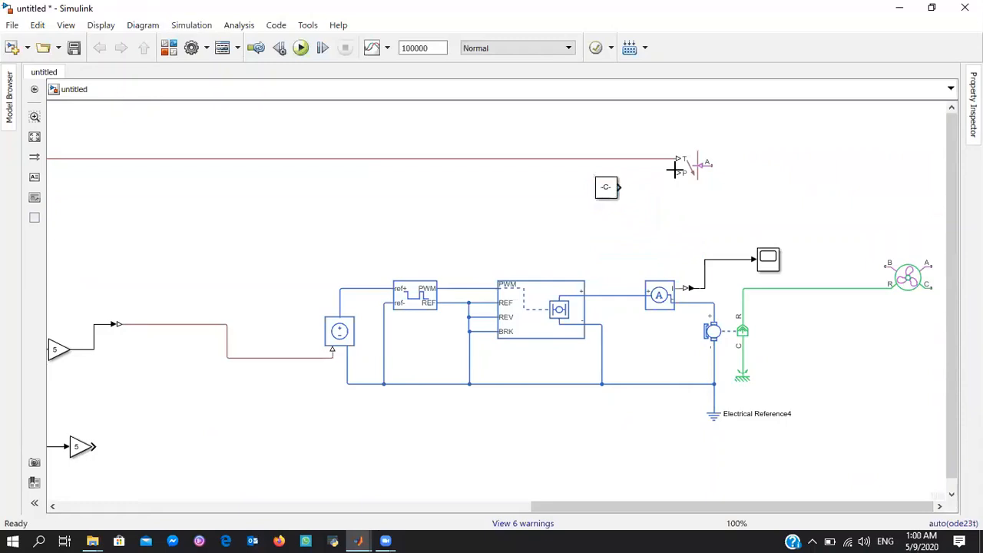
Connect the 101325 constant to the Controlled Reservoir's P input through a new Simulink-PS Converter
{"action": "mouse_move", "coordinate": [676, 169]}
{"action": "left_mouse_down"}
{"action": "mouse_move", "coordinate": [625, 191]}
{"action": "mouse_move", "coordinate": [668, 183]}
{"action": "left_mouse_up"}
{"action": "double_click", "coordinate": [657, 203]}
{"action": "type", "text": "sim"}
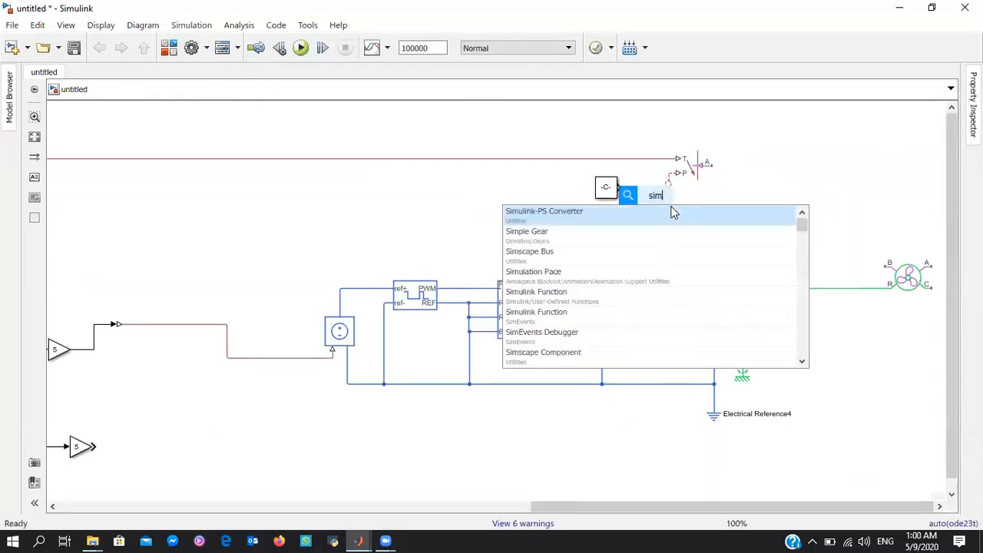
{"action": "key", "text": "Return"}
{"action": "left_click_drag", "start_coordinate": [619, 188], "coordinate": [660, 201]}
{"action": "left_click", "coordinate": [666, 198]}
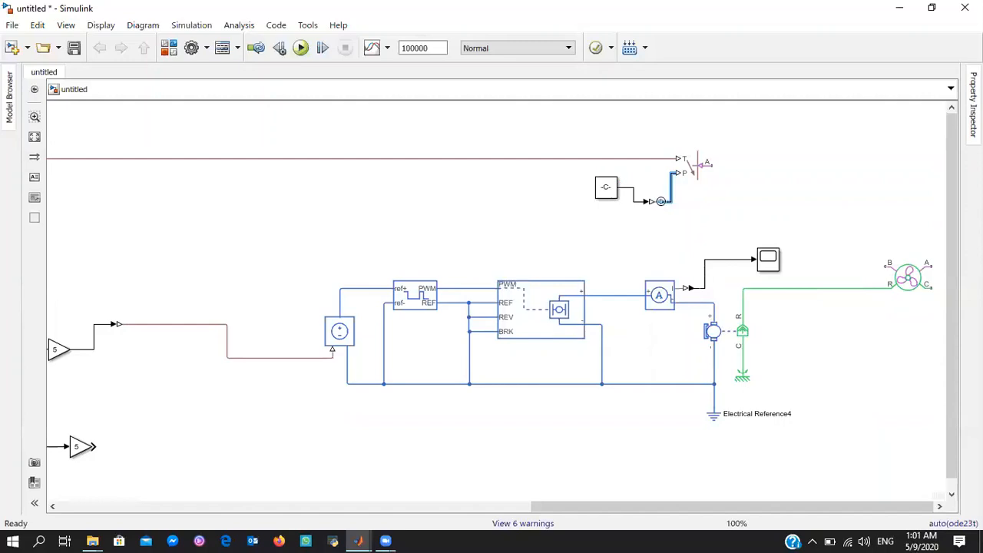
Connect the Controlled Reservoir's A port to the fan's B port
{"action": "left_click_drag", "start_coordinate": [715, 163], "coordinate": [889, 265]}
{"action": "scroll", "coordinate": [924, 228], "scroll_direction": "right", "scroll_amount": 2}
{"action": "scroll", "coordinate": [515, 415], "scroll_direction": "right", "scroll_amount": 3}
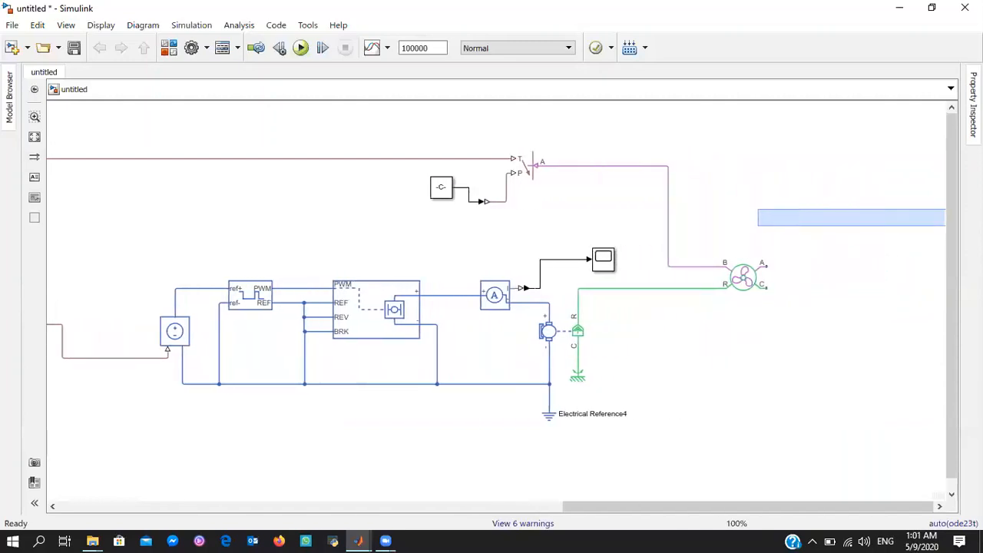
Copy the Mechanical Rotational Reference below the fan and connect it to the fan's C port
{"action": "left_click", "coordinate": [540, 378]}
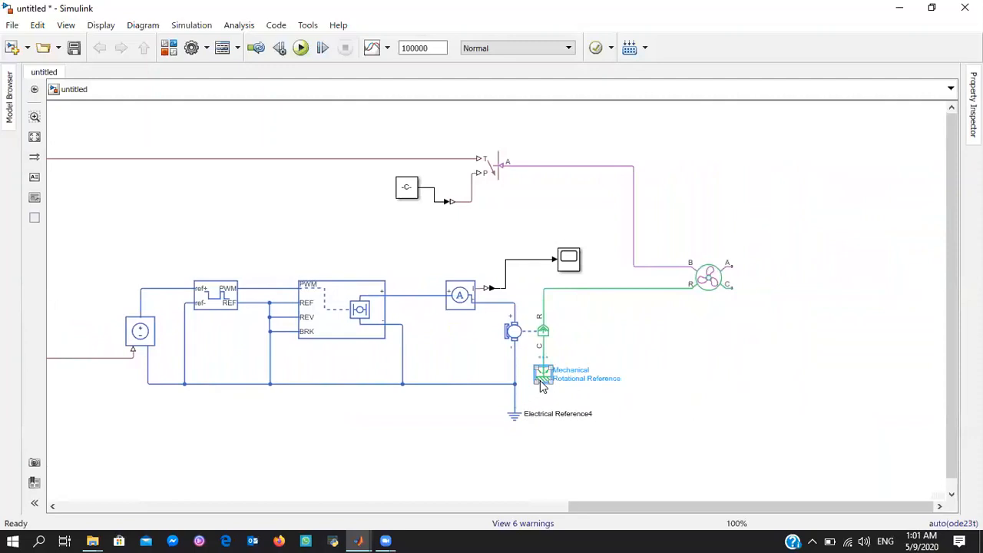
{"action": "key", "text": "ctrl+c"}
{"action": "left_click", "coordinate": [706, 348]}
{"action": "key", "text": "ctrl+v"}
{"action": "left_click_drag", "start_coordinate": [715, 347], "coordinate": [728, 286]}
Add a gas pressure and temperature sensor block from the block library beside the fan's A port
{"action": "double_click", "coordinate": [779, 244]}
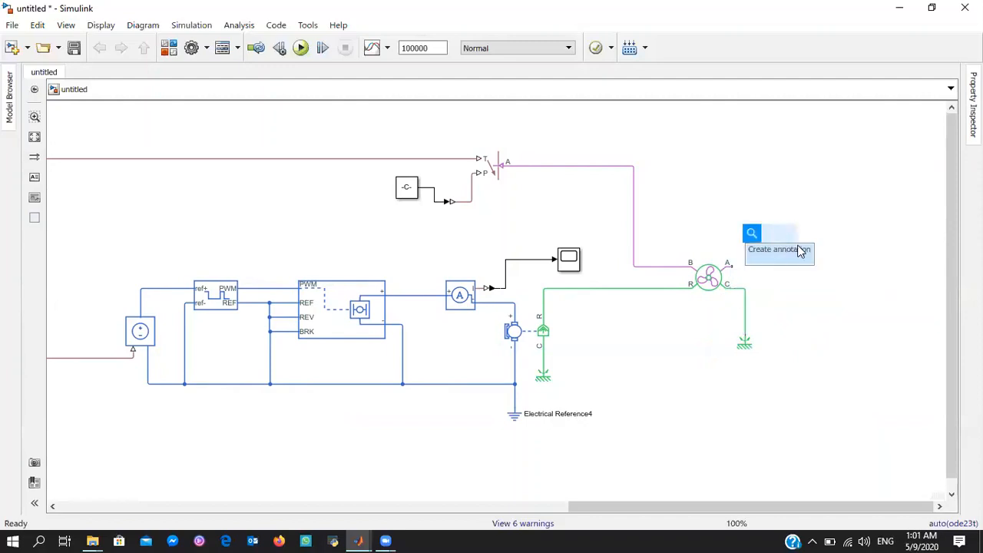
{"action": "type", "text": "tem"}
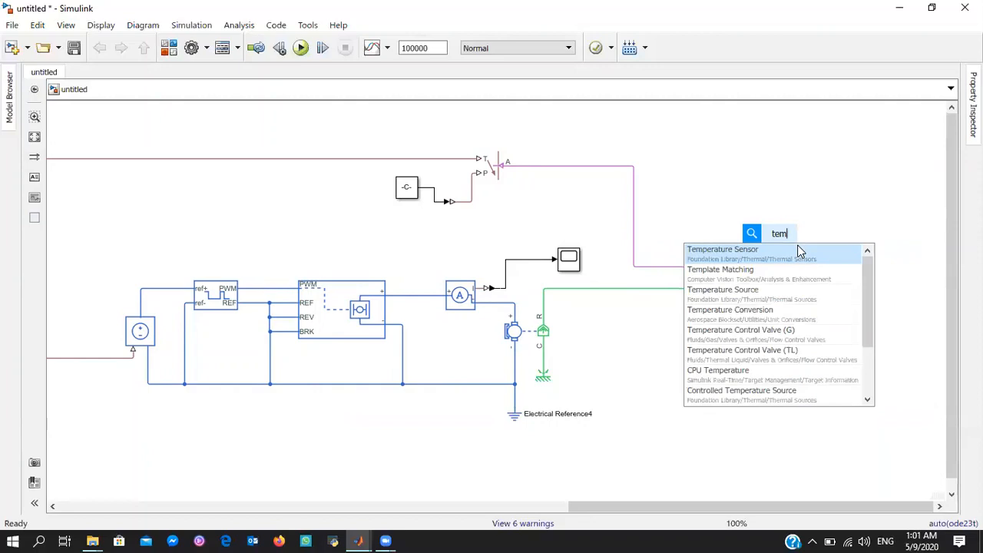
{"action": "key", "text": "BackSpace"}
{"action": "key", "text": "BackSpace"}
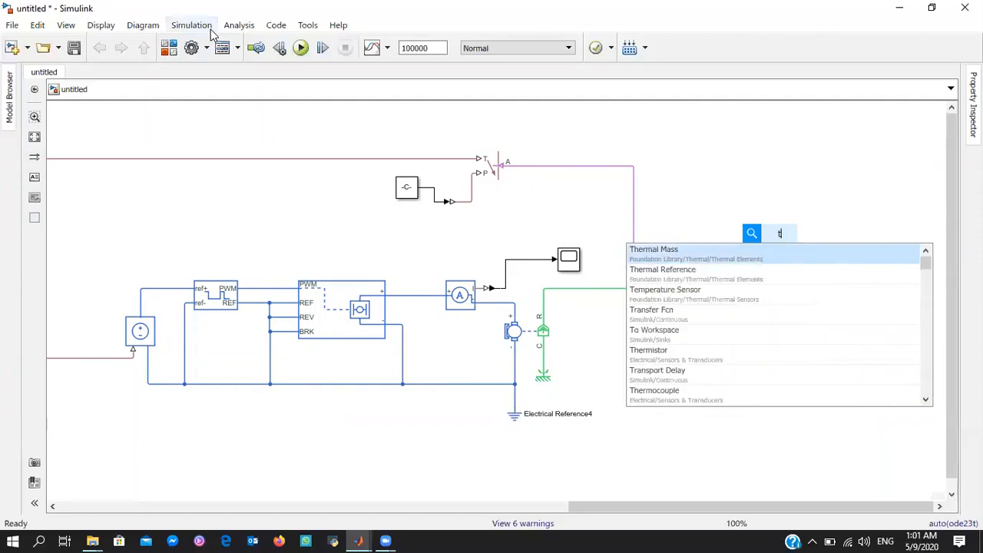
{"action": "left_click", "coordinate": [169, 47]}
{"action": "left_click_drag", "start_coordinate": [305, 125], "coordinate": [799, 273]}
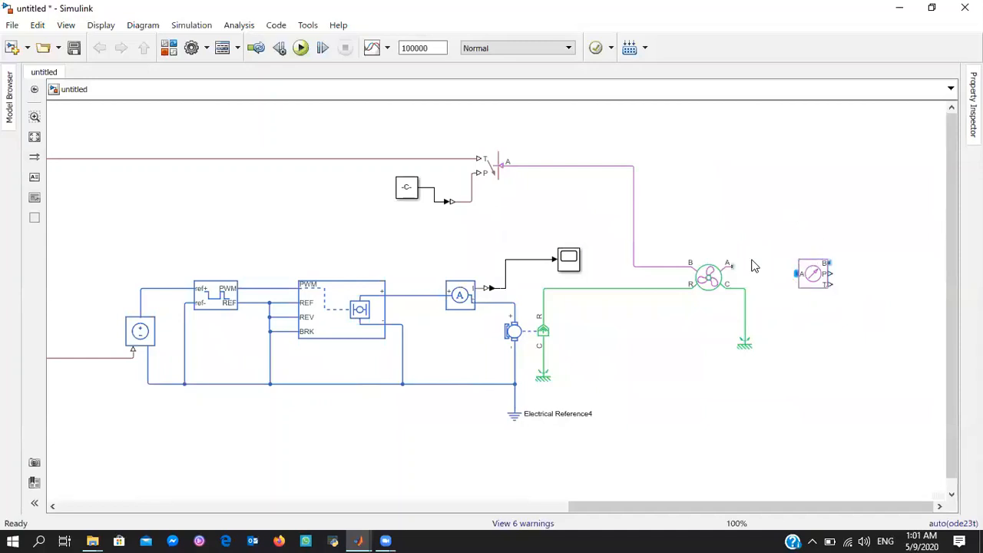
Add an Absolute Reference (G) block just above the gas sensor and connect it to the sensor's B port
{"action": "double_click", "coordinate": [792, 195]}
{"action": "type", "text": "ab"}
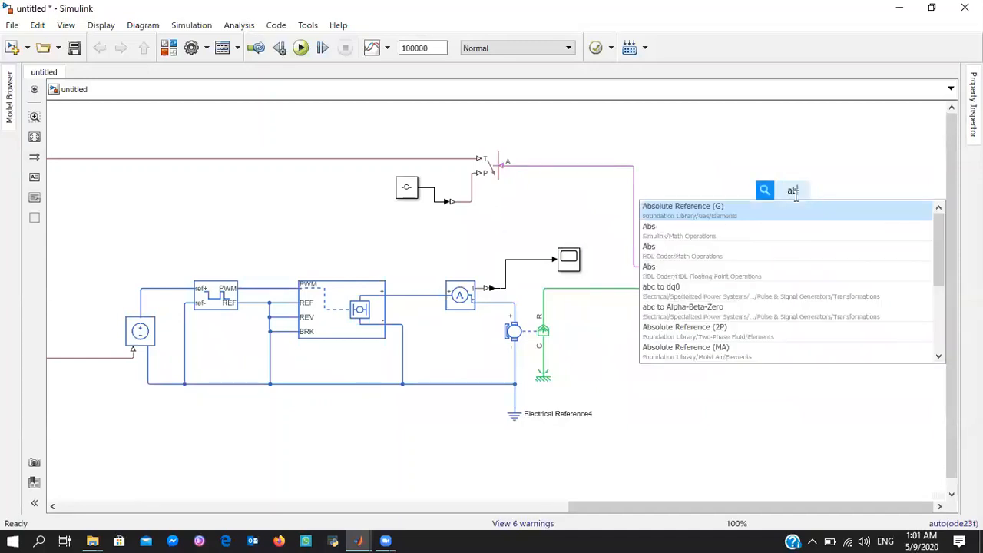
{"action": "left_click", "coordinate": [782, 210]}
{"action": "left_click_drag", "start_coordinate": [794, 185], "coordinate": [831, 265]}
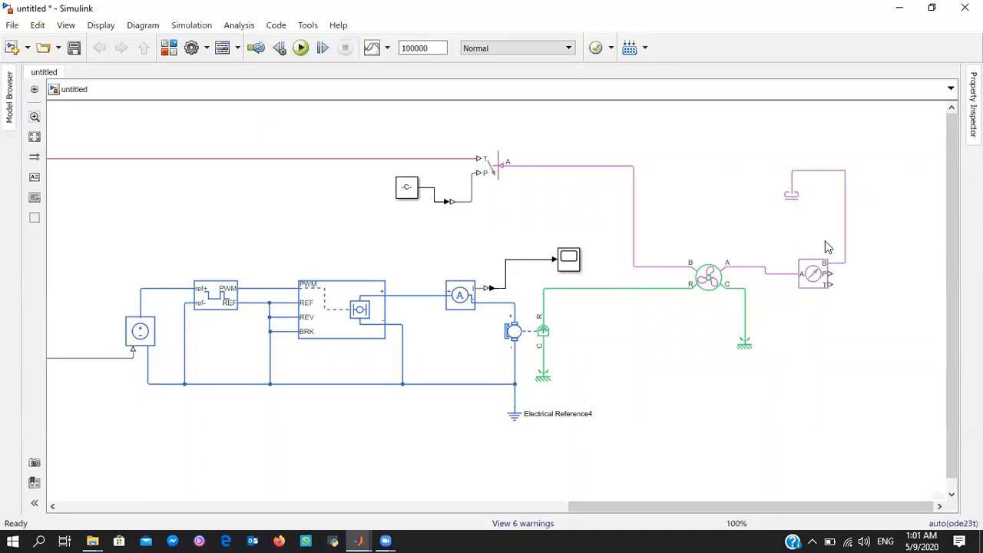
{"action": "left_click_drag", "start_coordinate": [795, 198], "coordinate": [831, 251]}
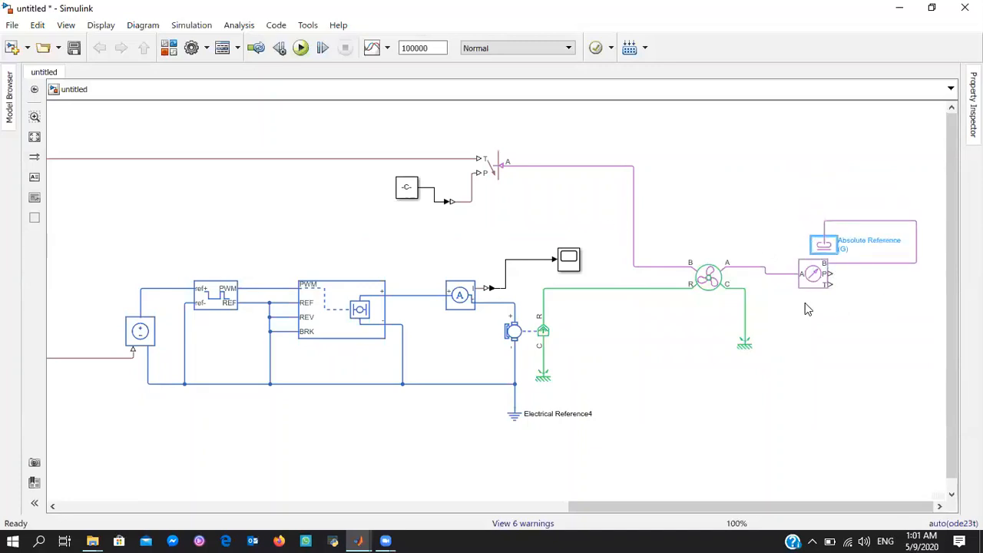
Move the Simulink-PS Converter up so it lines up between the 101325 constant and the reservoir's P input
{"action": "left_click_drag", "start_coordinate": [446, 201], "coordinate": [453, 181]}
{"action": "left_click", "coordinate": [457, 204]}
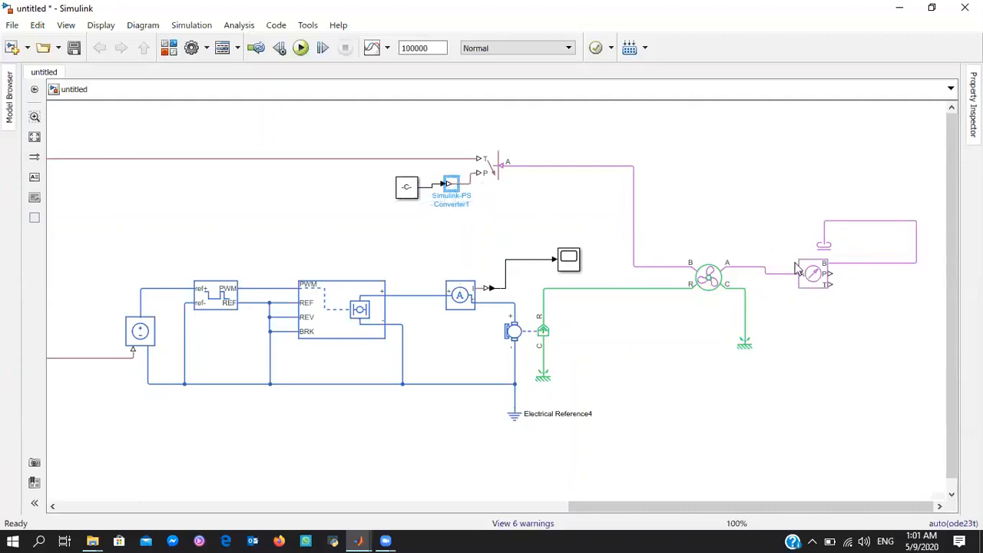
Add a PS-Simulink Converter and a Scope, and wire them to the gas sensor's P output
{"action": "double_click", "coordinate": [921, 344]}
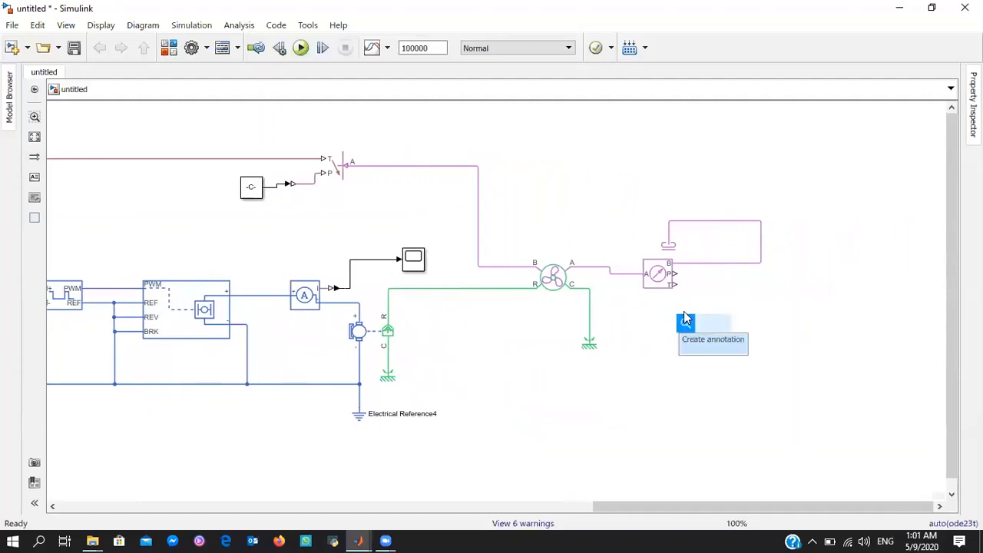
{"action": "type", "text": "ps"}
{"action": "key", "text": "Return"}
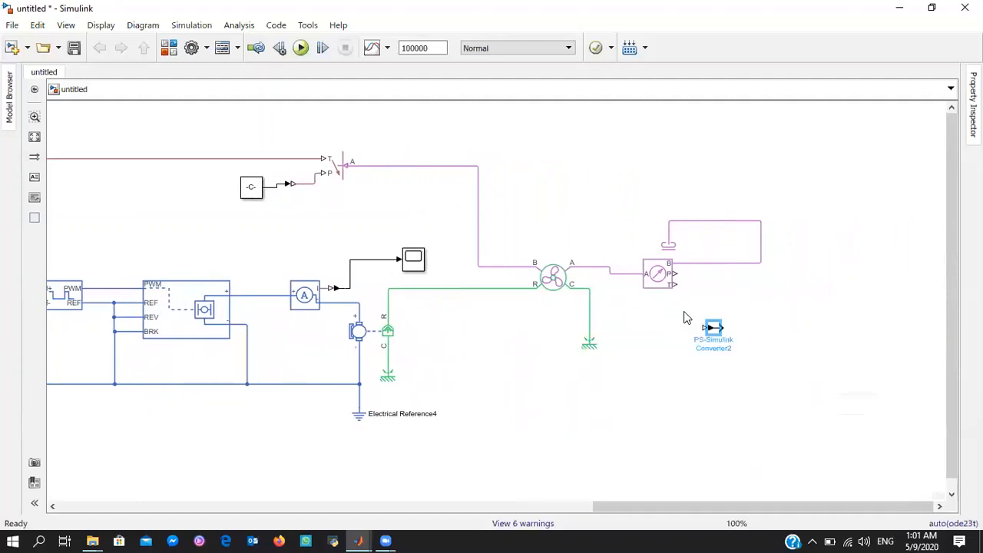
{"action": "double_click", "coordinate": [745, 327]}
{"action": "type", "text": "scop"}
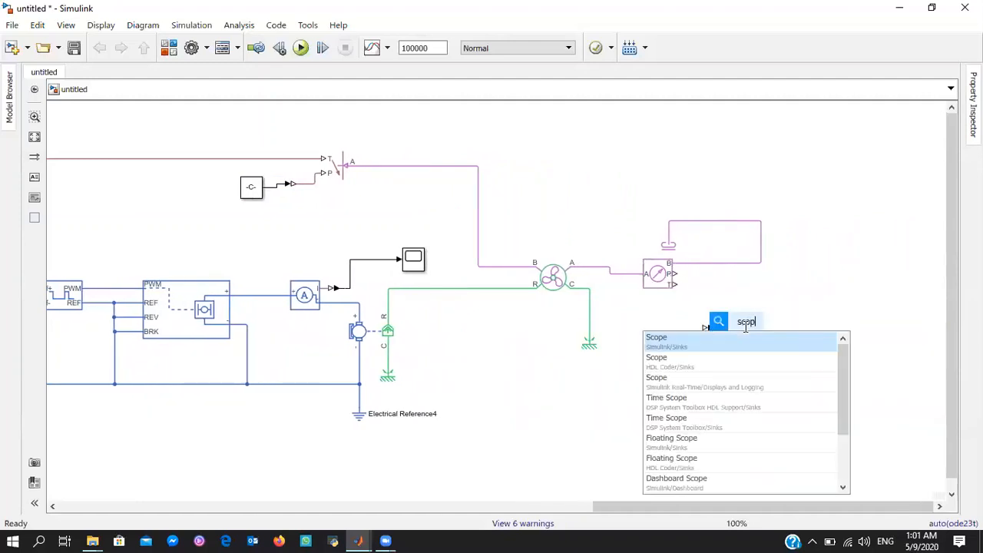
{"action": "key", "text": "Return"}
{"action": "left_click_drag", "start_coordinate": [702, 327], "coordinate": [674, 275]}
{"action": "left_click_drag", "start_coordinate": [721, 327], "coordinate": [732, 327]}
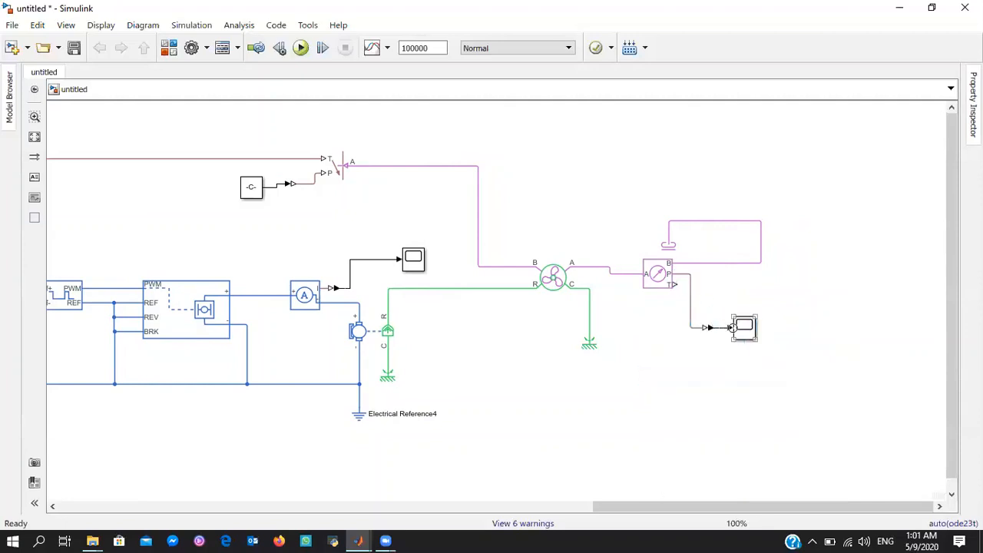
Rearrange the PS-Simulink Converter and Scope in a straight line with the gas sensor's P output
{"action": "left_click", "coordinate": [714, 329]}
{"action": "key", "text": "Delete"}
{"action": "left_click_drag", "start_coordinate": [710, 331], "coordinate": [718, 276]}
{"action": "left_click", "coordinate": [738, 335]}
Duplicate the PS-Simulink Converter and Scope below the originals and wire them to the gas sensor's T output
{"action": "left_click_drag", "start_coordinate": [740, 341], "coordinate": [702, 314]}
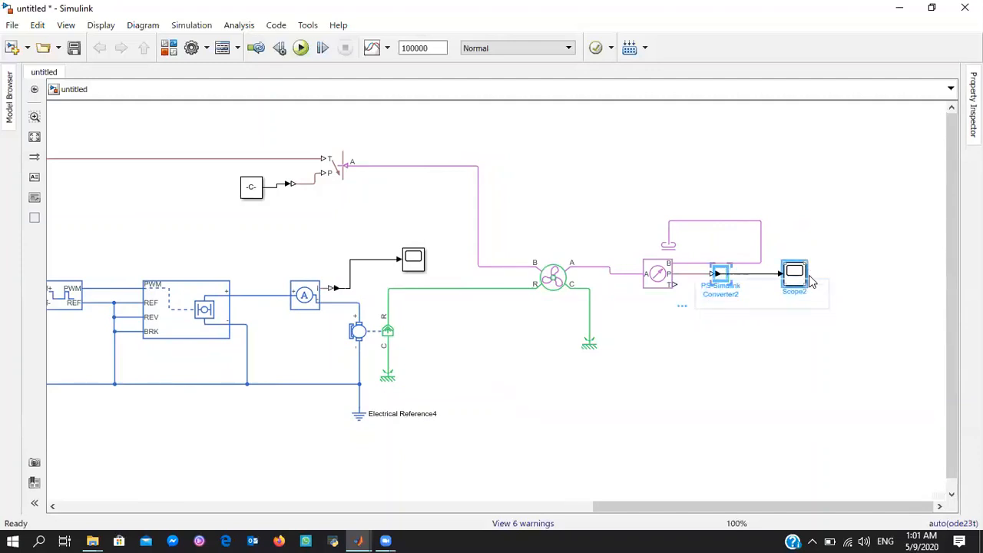
{"action": "left_click_drag", "start_coordinate": [804, 279], "coordinate": [805, 301]}
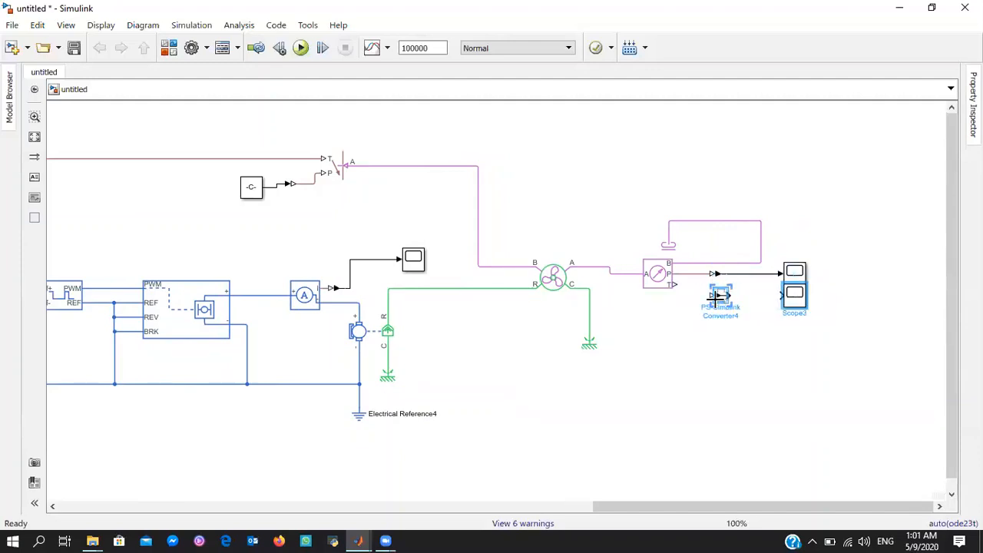
{"action": "left_click", "coordinate": [714, 296]}
{"action": "left_click", "coordinate": [675, 285]}
{"action": "left_click", "coordinate": [728, 296]}
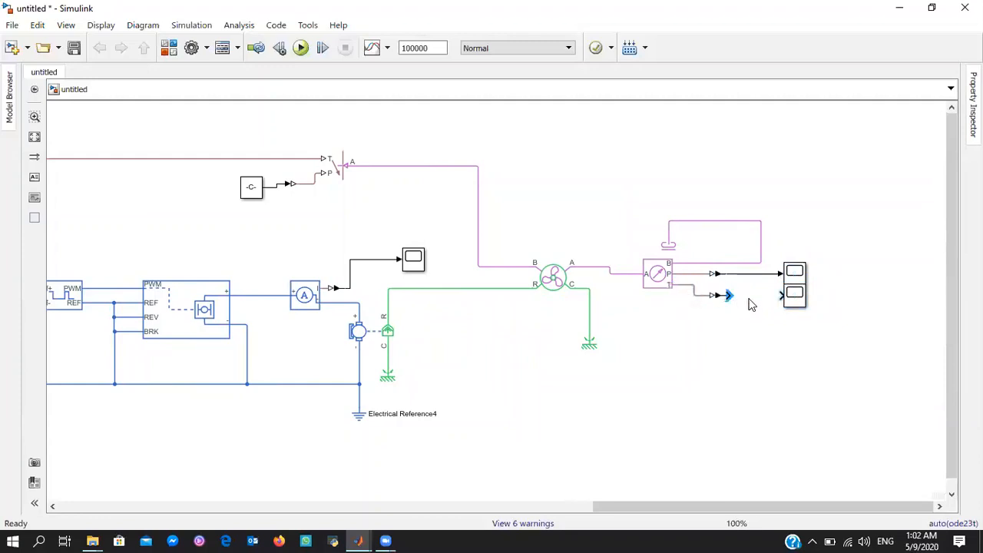
{"action": "left_click", "coordinate": [781, 295]}
Move the second branch's double conversion and gain 5 blocks down, away from the fan control branch
{"action": "left_click_drag", "start_coordinate": [784, 509], "coordinate": [764, 490]}
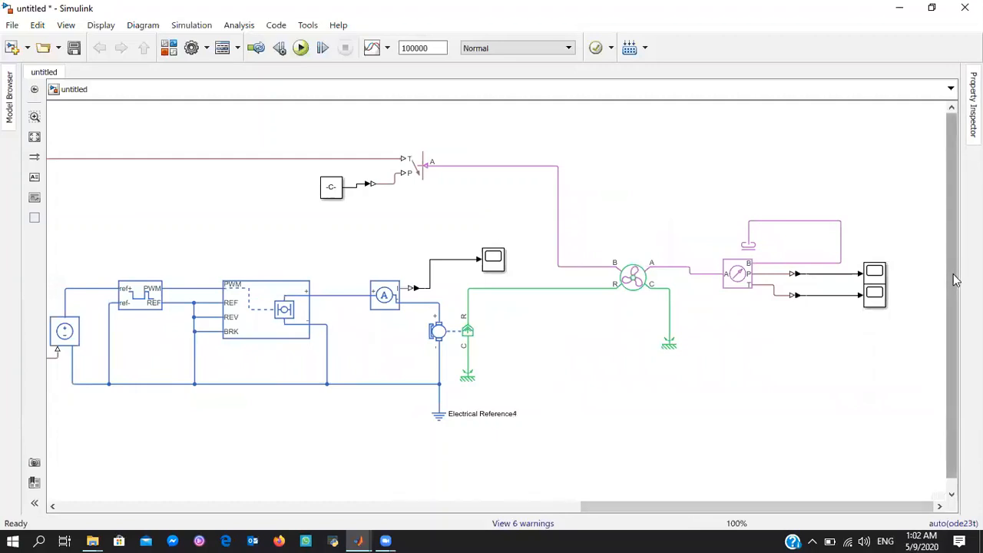
{"action": "left_click_drag", "start_coordinate": [955, 280], "coordinate": [909, 439]}
{"action": "left_click_drag", "start_coordinate": [809, 503], "coordinate": [521, 515]}
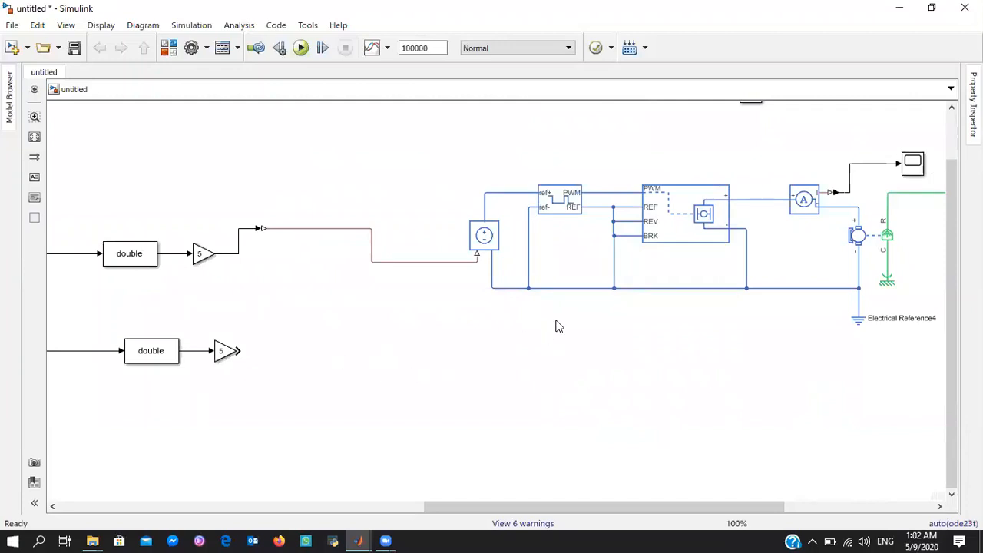
{"action": "left_click_drag", "start_coordinate": [269, 308], "coordinate": [116, 378]}
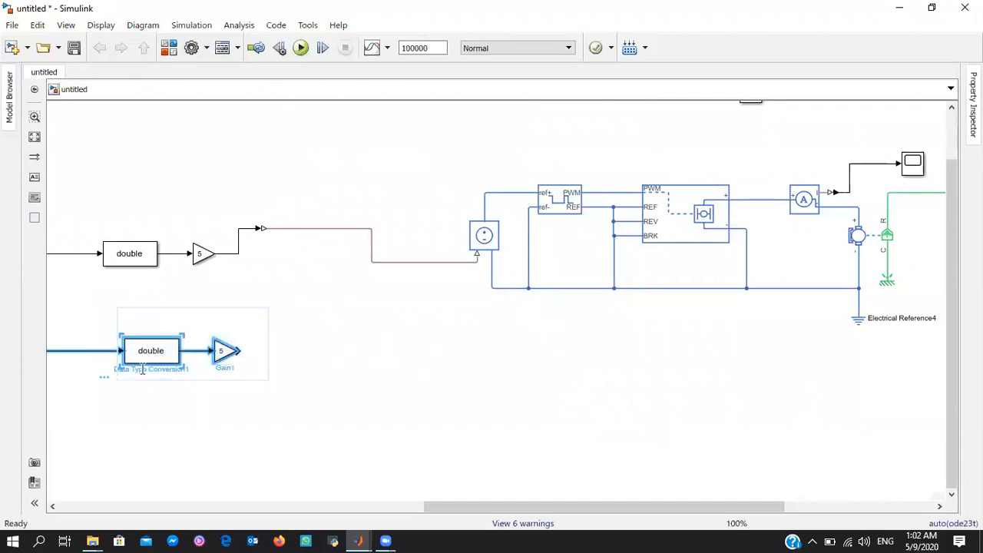
{"action": "left_click_drag", "start_coordinate": [162, 354], "coordinate": [92, 465]}
Add Thermal Mass, Thermal Reference and Temperature Sensor blocks in the empty area below the motor driver circuit
{"action": "double_click", "coordinate": [450, 367]}
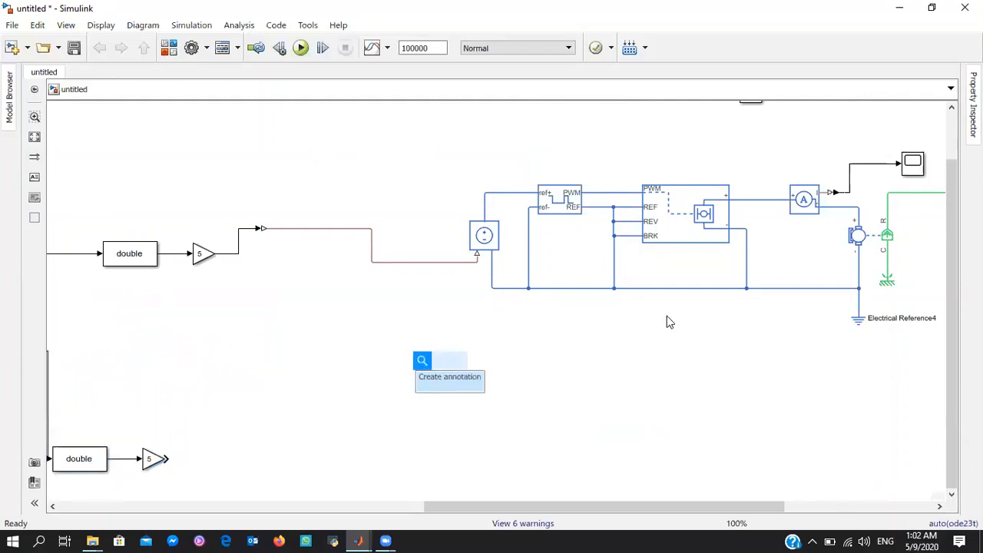
{"action": "type", "text": "the"}
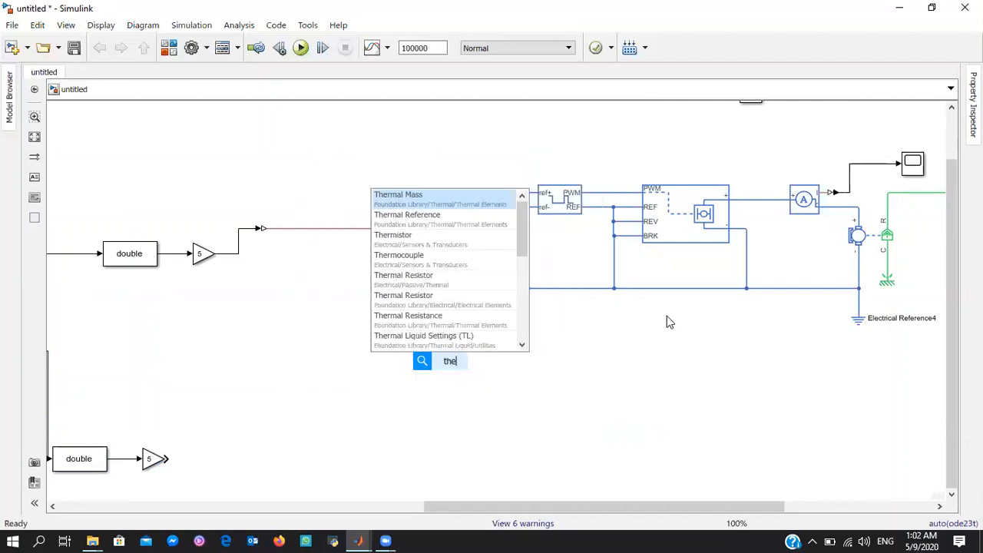
{"action": "key", "text": "Return"}
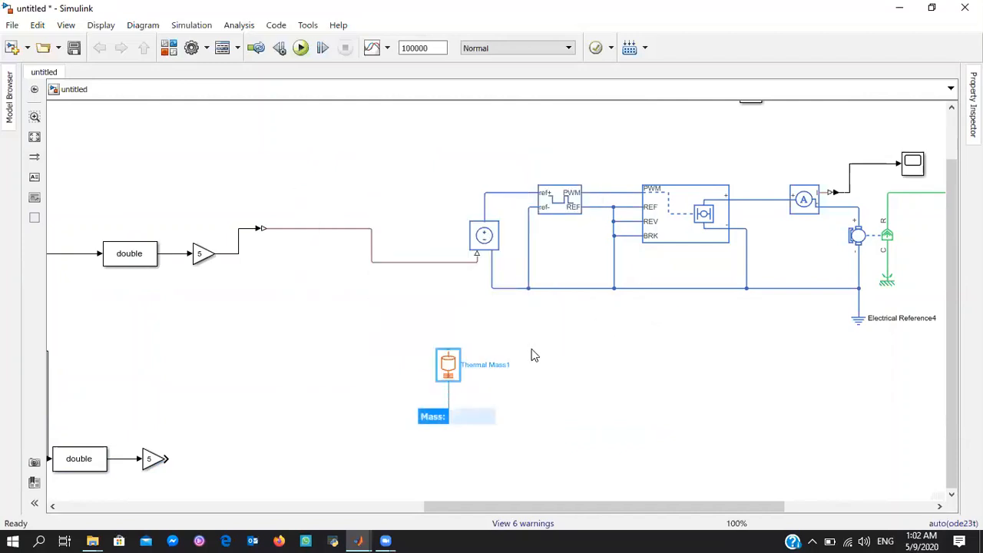
{"action": "double_click", "coordinate": [527, 347]}
{"action": "type", "text": "th"}
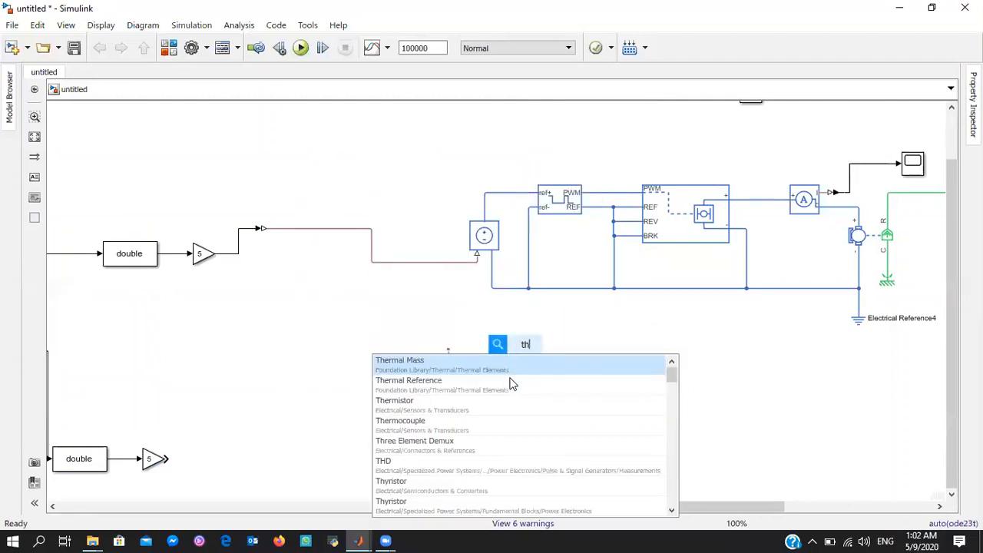
{"action": "left_click", "coordinate": [512, 384]}
{"action": "double_click", "coordinate": [541, 369]}
{"action": "type", "text": "te"}
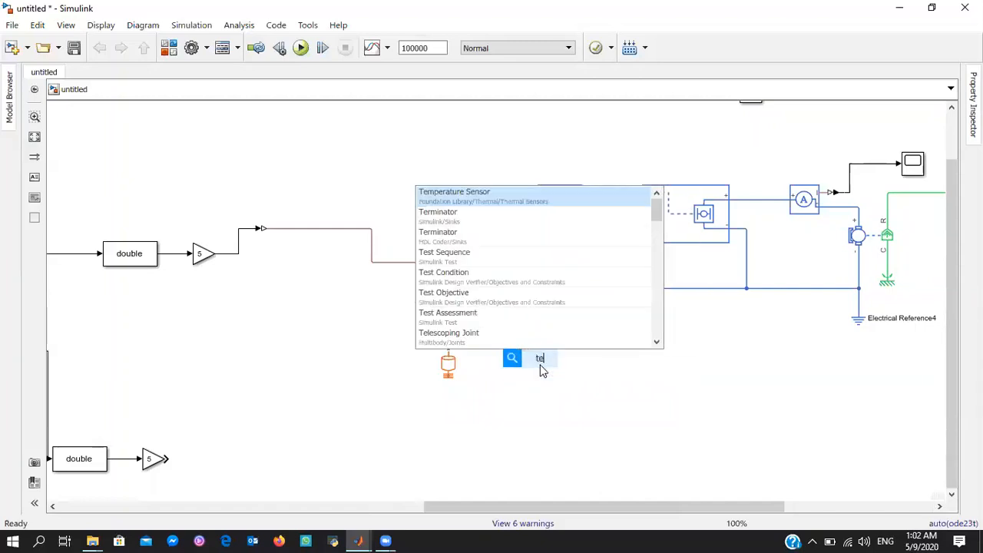
{"action": "left_click", "coordinate": [506, 192]}
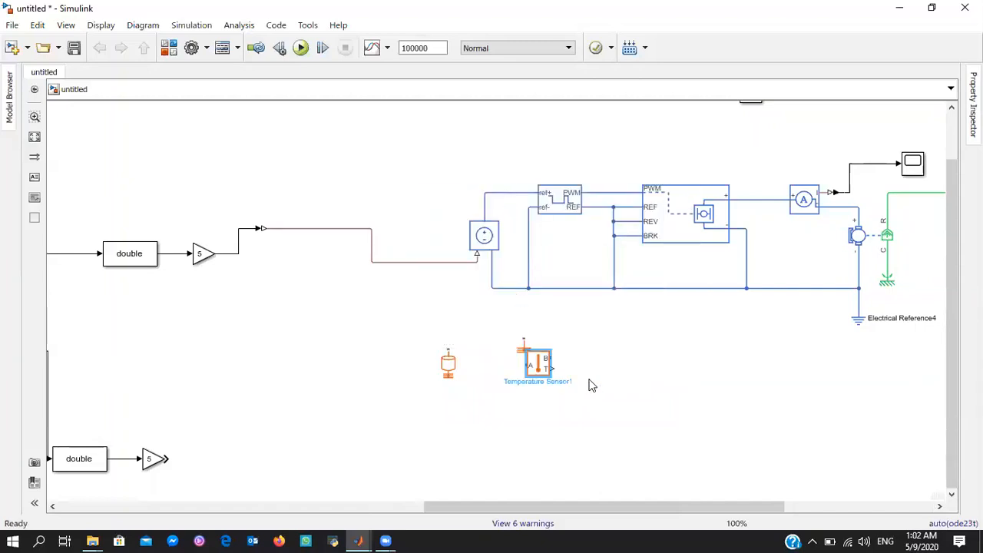
Add a PS-Simulink Converter and a Scope beside the new Temperature Sensor below the motor driver circuit
{"action": "double_click", "coordinate": [581, 347]}
{"action": "type", "text": "ps"}
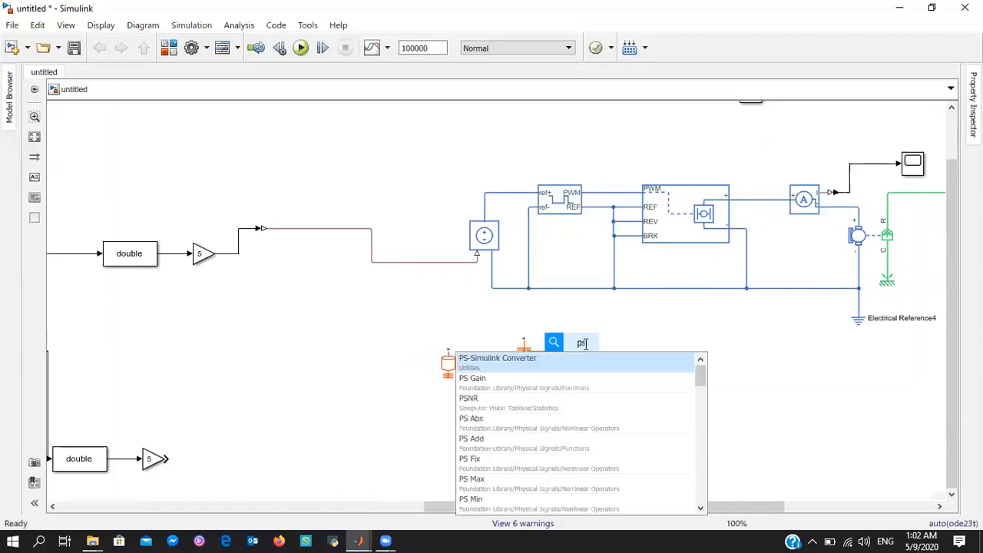
{"action": "key", "text": "Return"}
{"action": "double_click", "coordinate": [637, 373]}
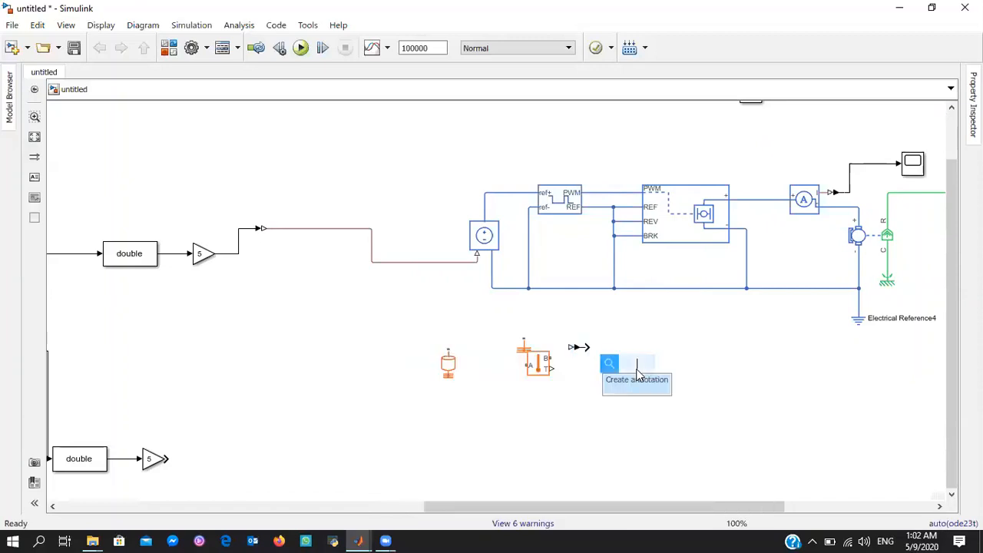
{"action": "type", "text": "scope"}
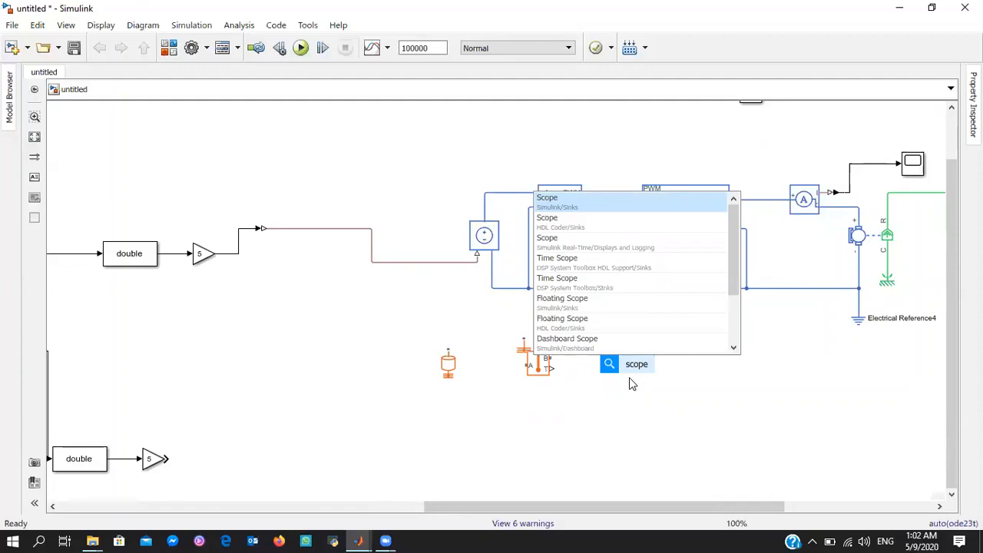
{"action": "key", "text": "Return"}
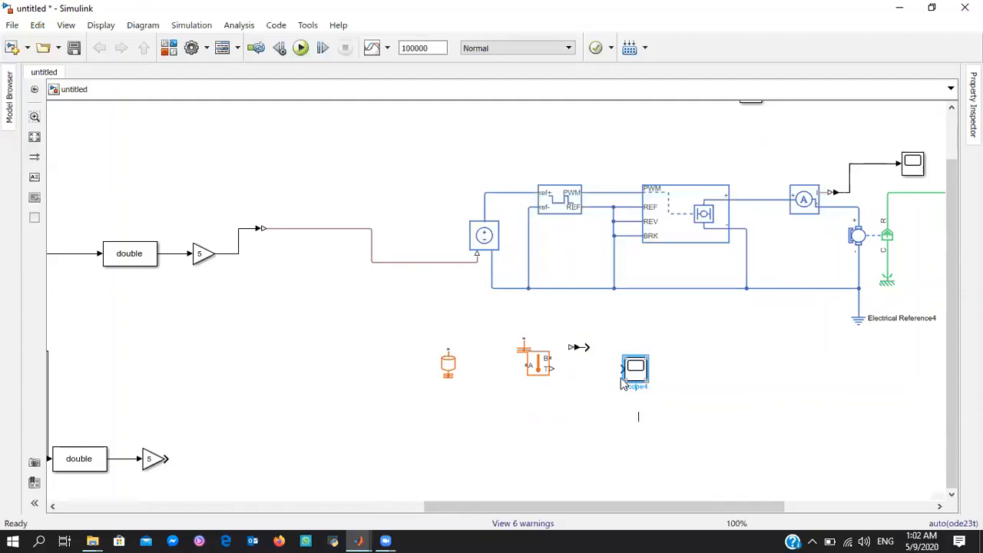
Add a Controlled Heat Flow Rate Source and place it on the far side of the new Thermal Mass from the sensor
{"action": "double_click", "coordinate": [570, 391]}
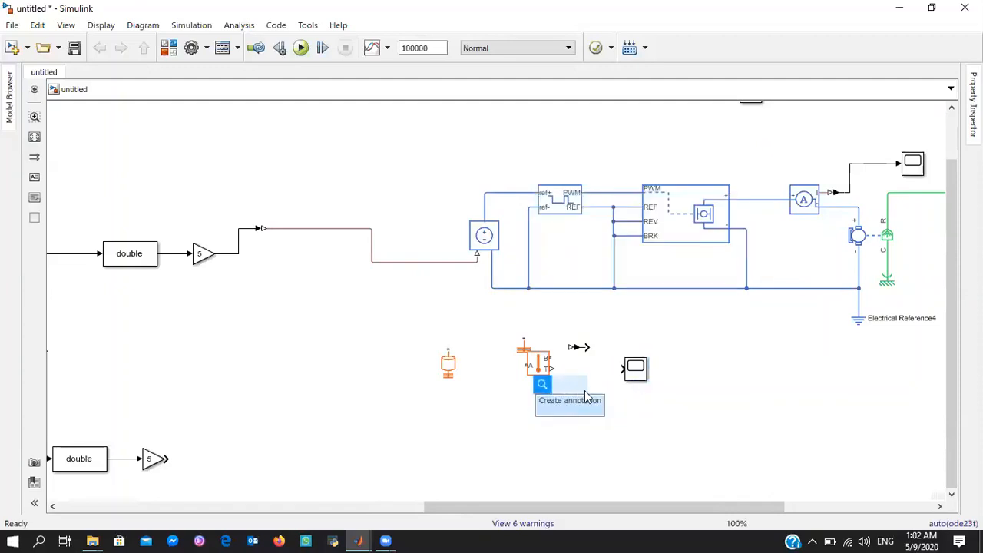
{"action": "type", "text": "co"}
{"action": "left_click", "coordinate": [534, 240]}
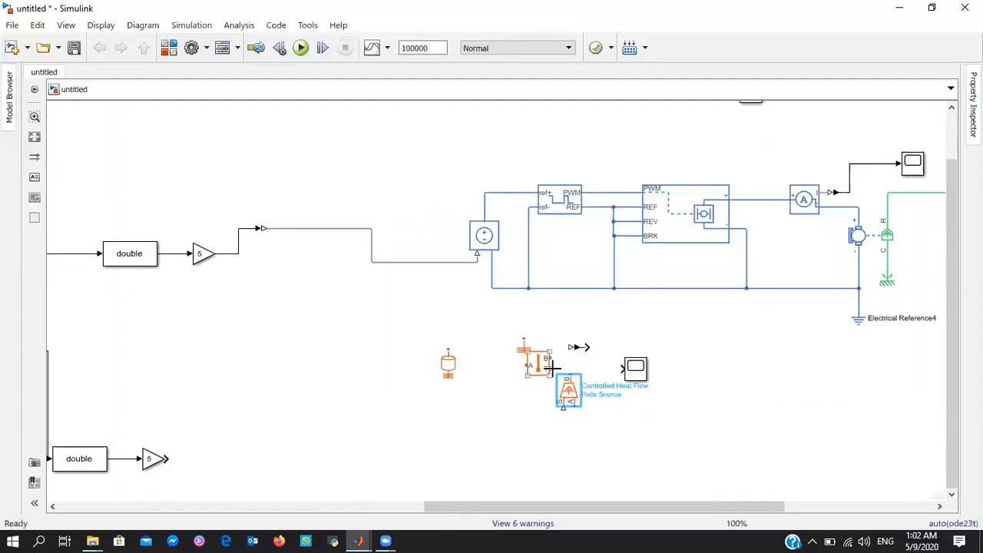
{"action": "left_click_drag", "start_coordinate": [539, 367], "coordinate": [385, 365]}
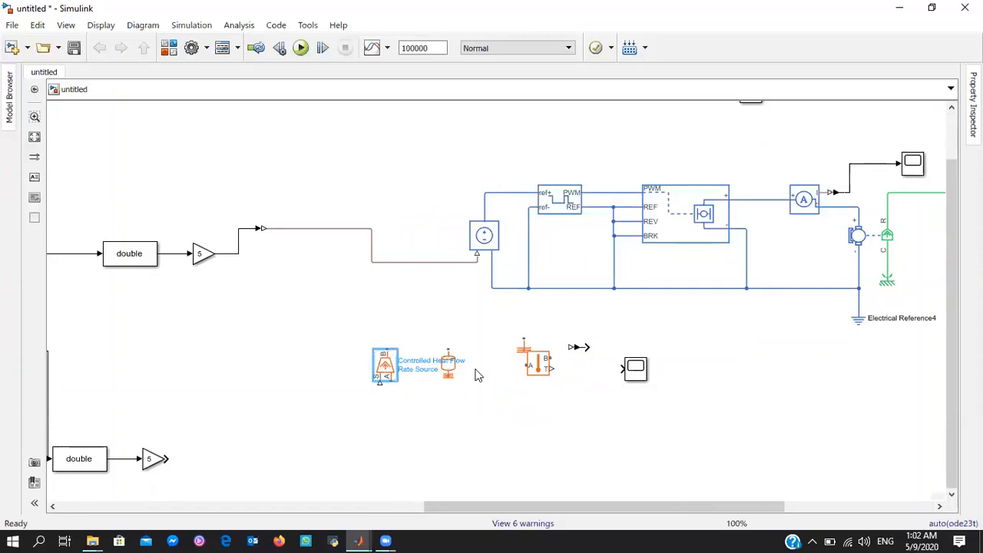
Wire the new Temperature Sensor's A to the Thermal Mass, B to the Thermal Reference, and T through the converter to the Scope
{"action": "left_click_drag", "start_coordinate": [461, 372], "coordinate": [520, 401]}
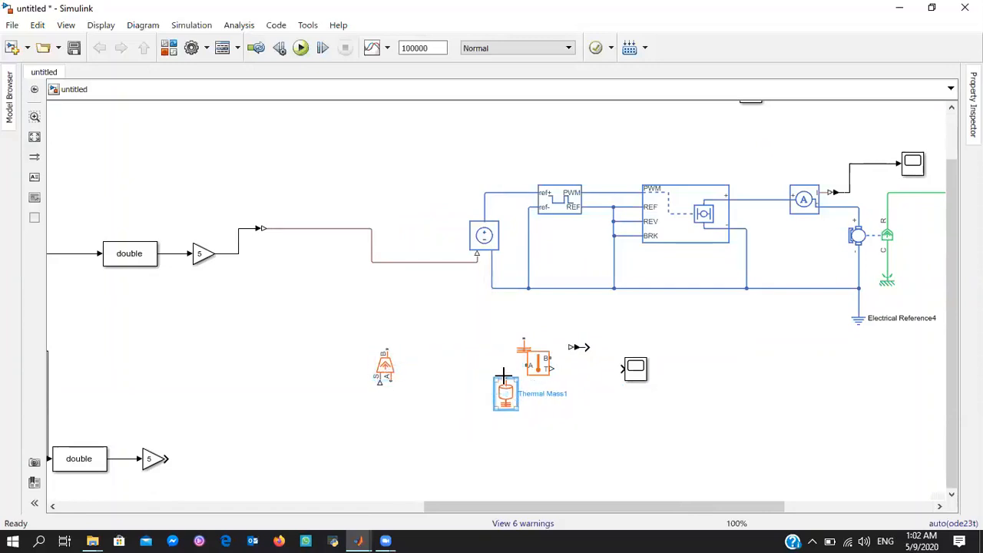
{"action": "left_click", "coordinate": [507, 378]}
{"action": "left_click_drag", "start_coordinate": [522, 363], "coordinate": [505, 386]}
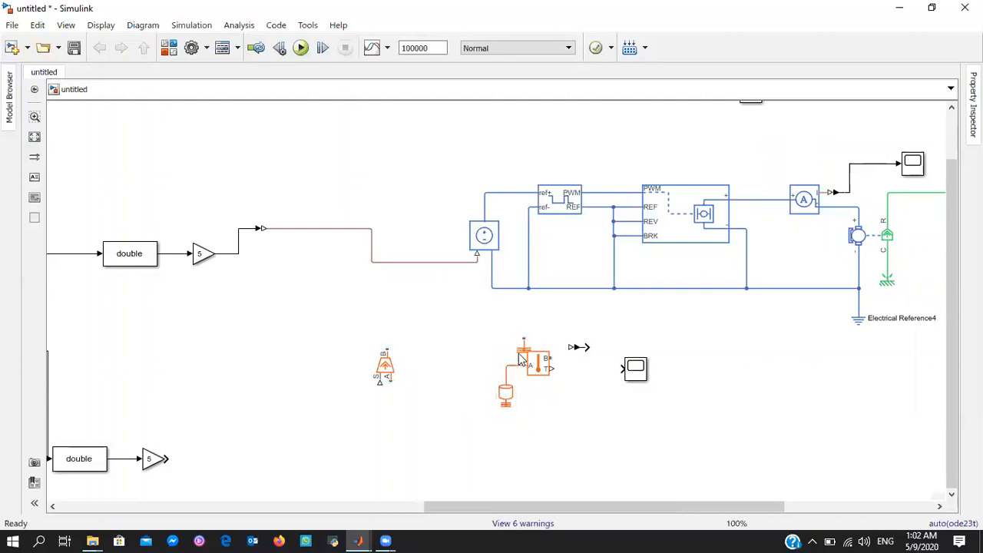
{"action": "left_click", "coordinate": [522, 346]}
{"action": "left_click_drag", "start_coordinate": [522, 338], "coordinate": [623, 368]}
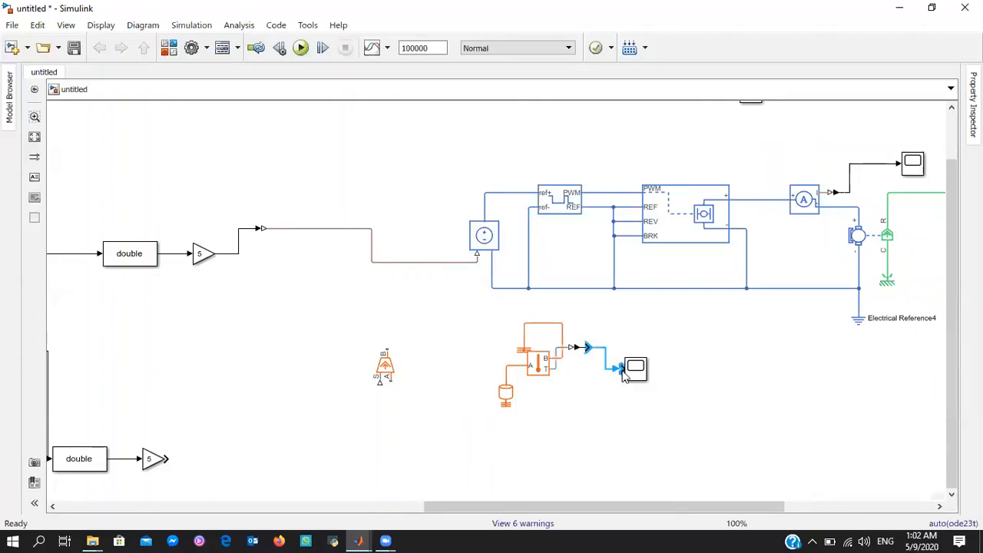
Rotate the Controlled Heat Flow Rate Source clockwise and move it slightly lower, closer to the Thermal Mass
{"action": "left_click", "coordinate": [386, 368]}
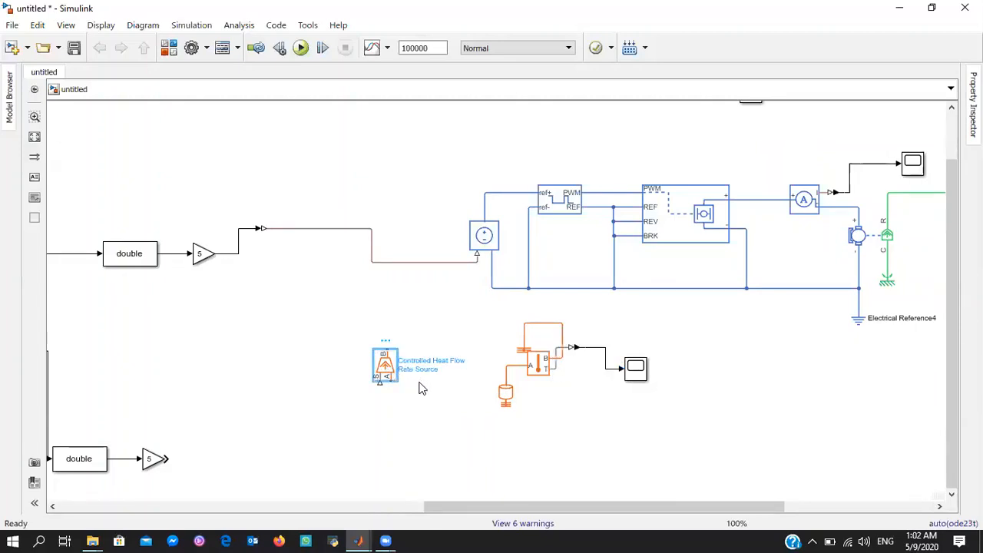
{"action": "key", "text": "ctrl+r"}
{"action": "left_click_drag", "start_coordinate": [389, 365], "coordinate": [426, 407]}
{"action": "left_click", "coordinate": [490, 474]}
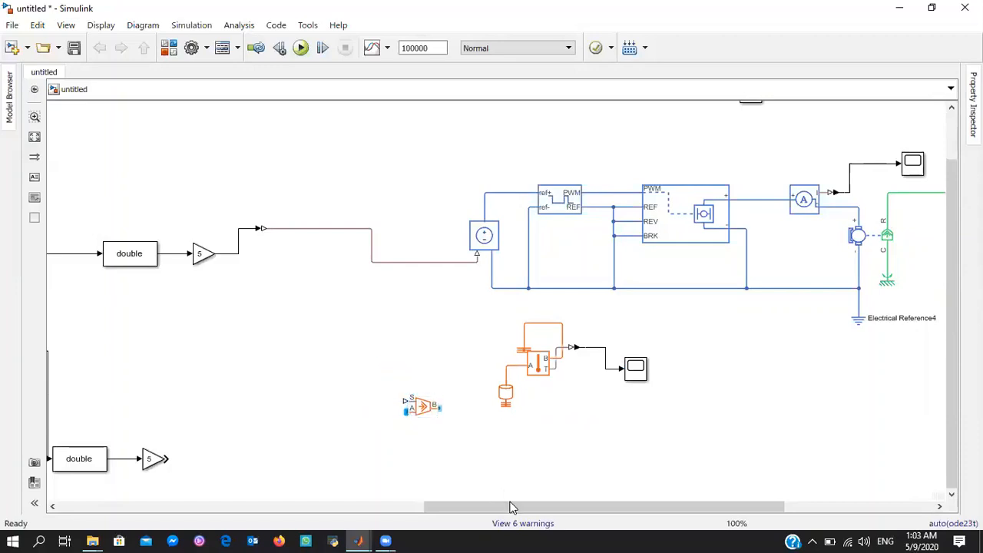
Wire the heat flow source's A port to the model's first thermal mass line and its B port to the new Thermal Mass line
{"action": "left_click_drag", "start_coordinate": [513, 506], "coordinate": [114, 508]}
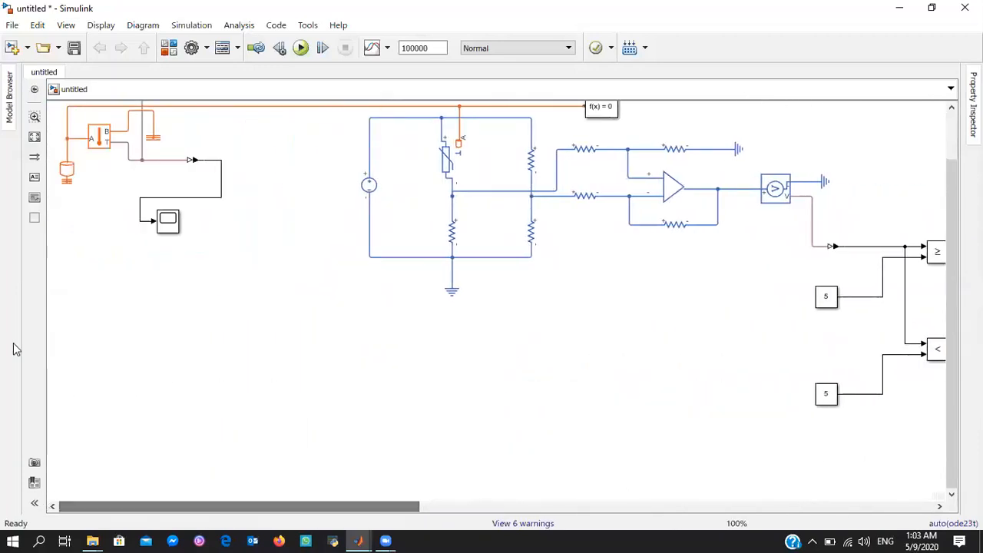
{"action": "left_click", "coordinate": [69, 147]}
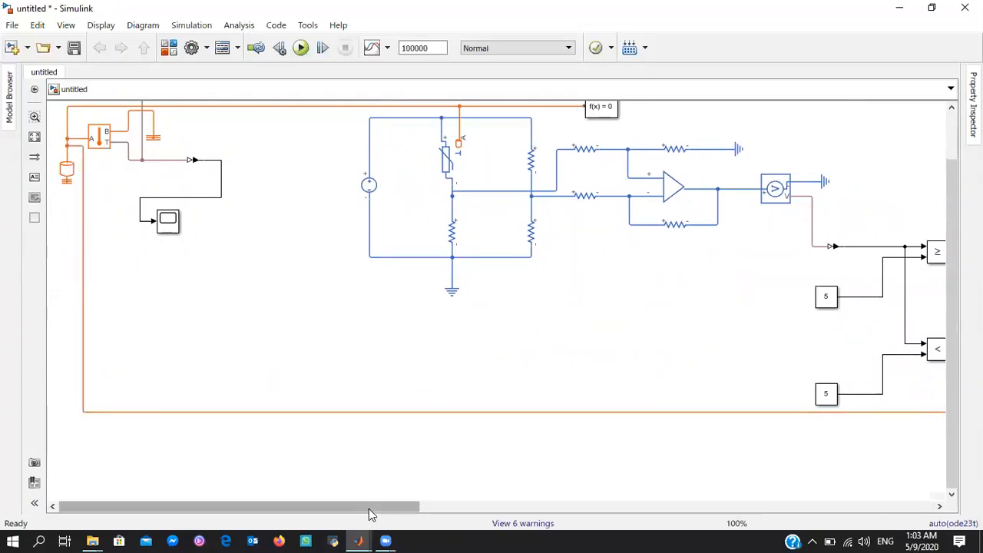
{"action": "left_click_drag", "start_coordinate": [368, 513], "coordinate": [712, 513]}
{"action": "left_click", "coordinate": [492, 408]}
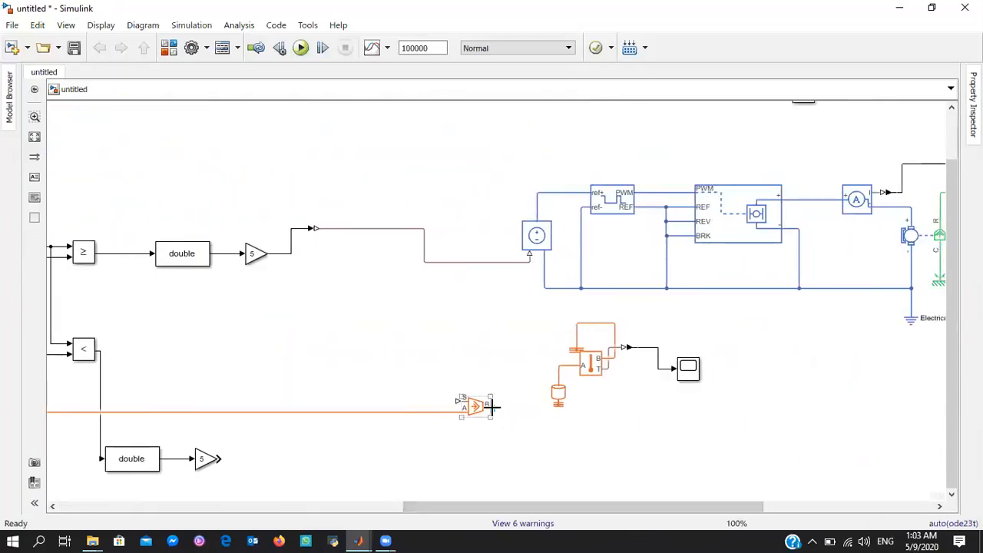
{"action": "left_click_drag", "start_coordinate": [491, 409], "coordinate": [560, 364]}
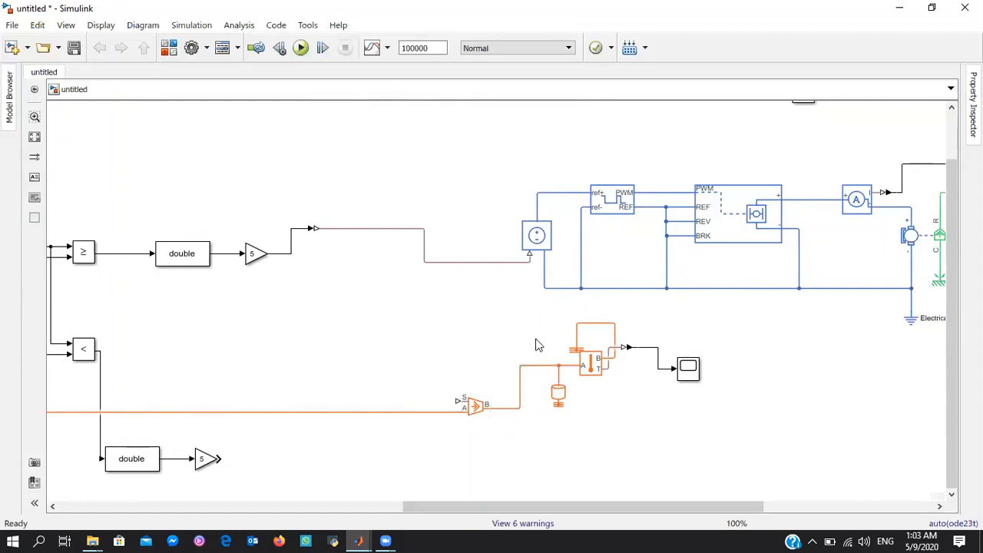
{"action": "left_click", "coordinate": [605, 371]}
{"action": "left_click", "coordinate": [559, 408]}
Add a PS Gain block with gain 10 in the empty area below the fan control signal line
{"action": "double_click", "coordinate": [322, 336]}
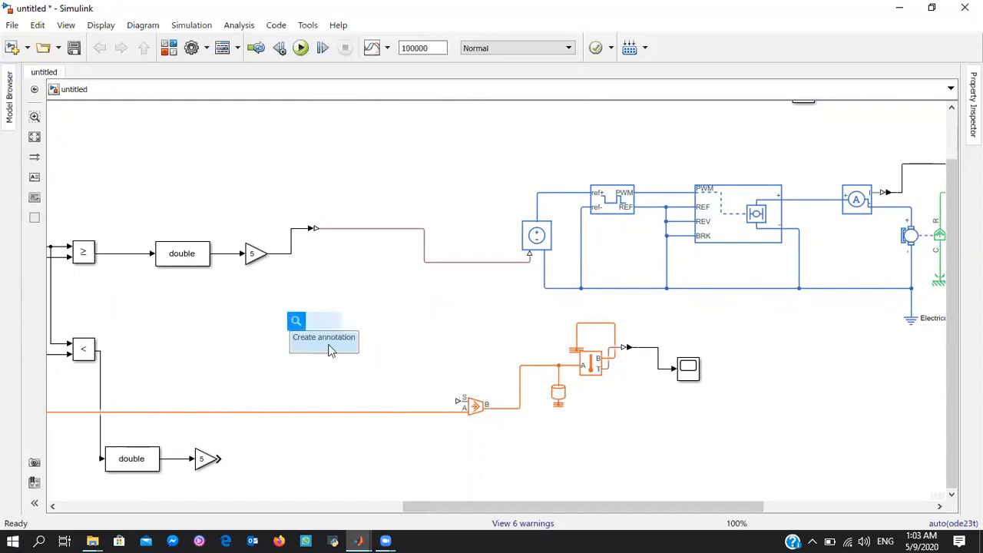
{"action": "type", "text": "ps"}
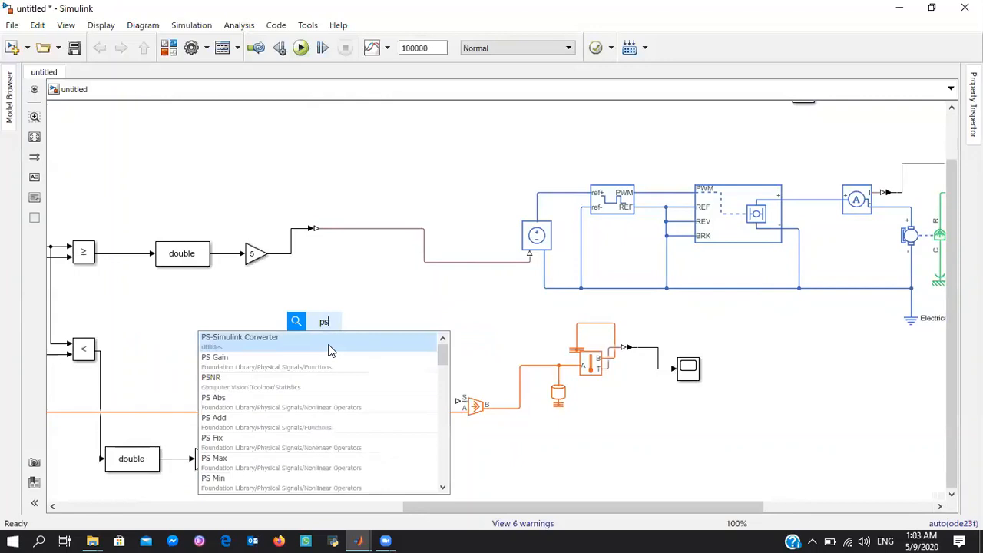
{"action": "left_click", "coordinate": [330, 357]}
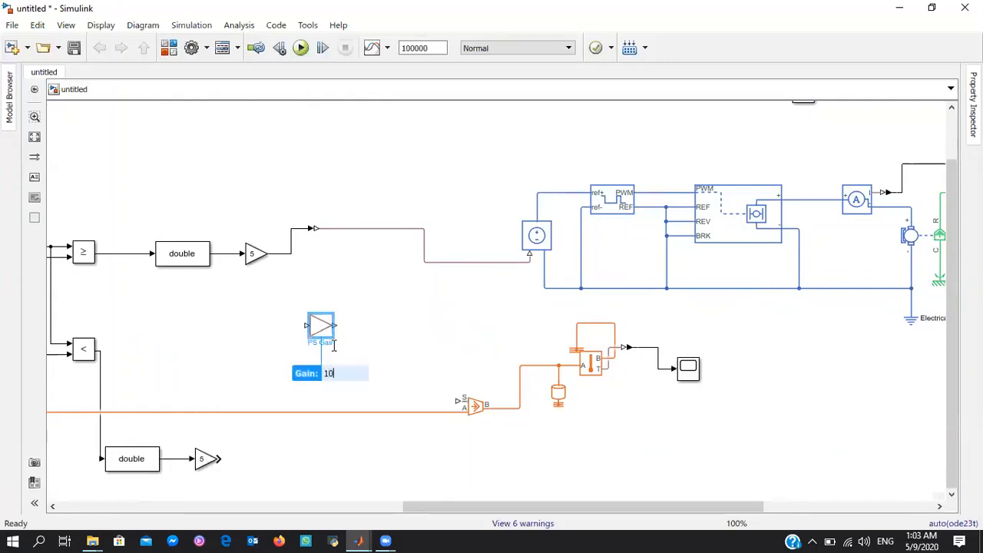
{"action": "key", "text": "Return"}
{"action": "left_click", "coordinate": [328, 286]}
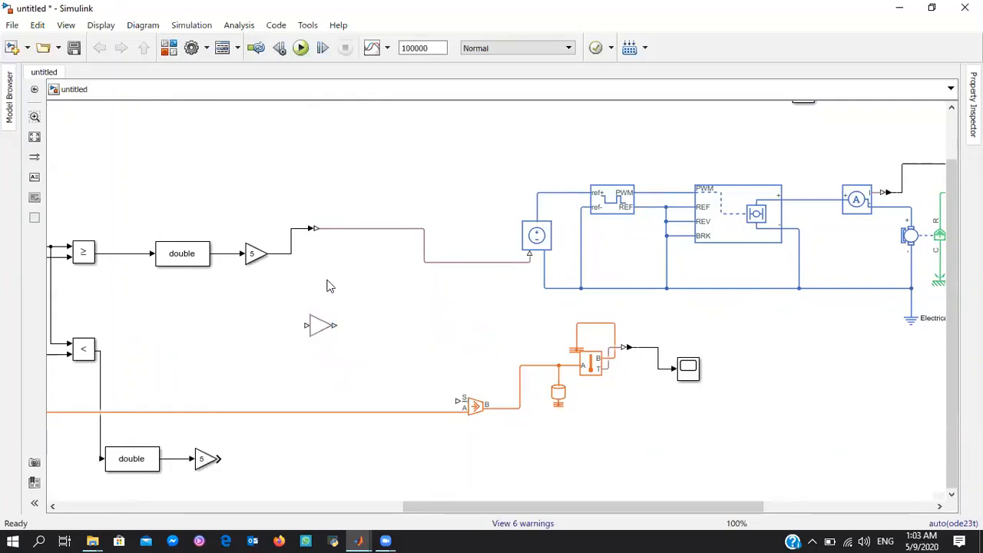
Wire the PS Gain input to the fan control's physical signal line and its output to the heat flow source's S port
{"action": "left_click_drag", "start_coordinate": [306, 326], "coordinate": [367, 228]}
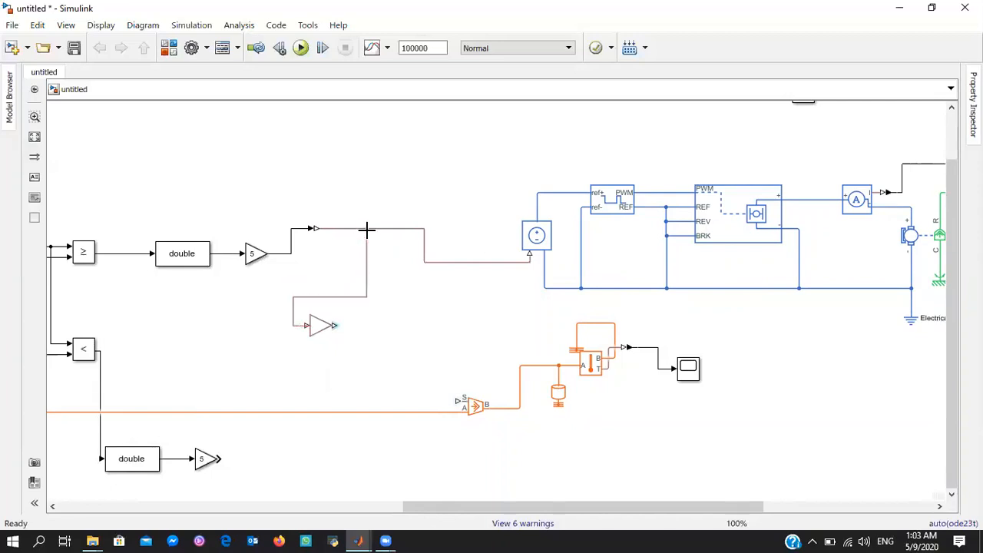
{"action": "mouse_move", "coordinate": [335, 326]}
{"action": "left_mouse_down"}
{"action": "mouse_move", "coordinate": [351, 325]}
{"action": "mouse_move", "coordinate": [457, 400]}
{"action": "left_mouse_up"}
{"action": "left_click", "coordinate": [469, 415]}
{"action": "left_click", "coordinate": [415, 356]}
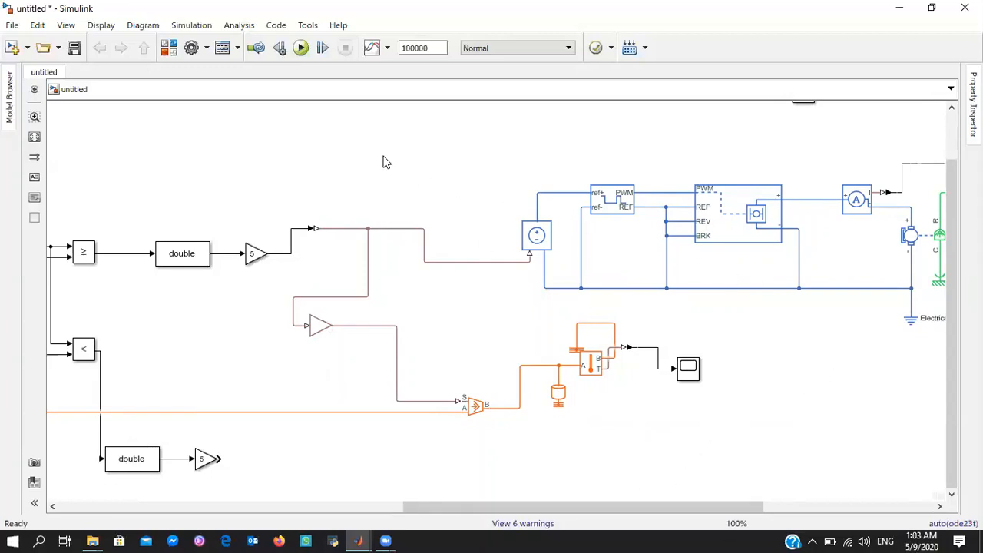
Duplicate the motor driver, DC motor, fan, gas sensor and heat flow branch together, placing the copy below the originals
{"action": "left_click_drag", "start_coordinate": [346, 216], "coordinate": [324, 175]}
{"action": "left_click_drag", "start_coordinate": [731, 497], "coordinate": [847, 507]}
{"action": "left_click_drag", "start_coordinate": [791, 508], "coordinate": [923, 507]}
{"action": "left_click_drag", "start_coordinate": [949, 390], "coordinate": [949, 331]}
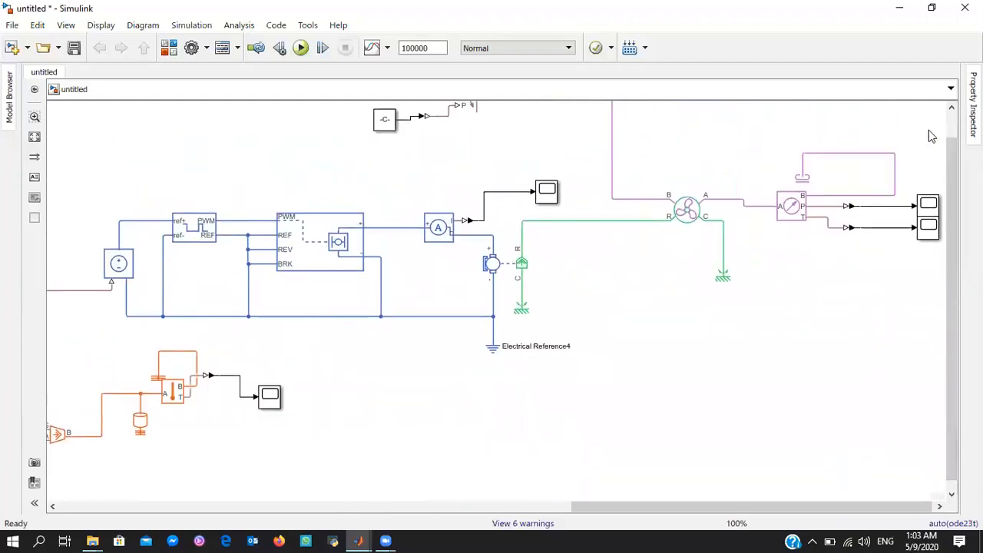
{"action": "left_click_drag", "start_coordinate": [943, 132], "coordinate": [127, 496]}
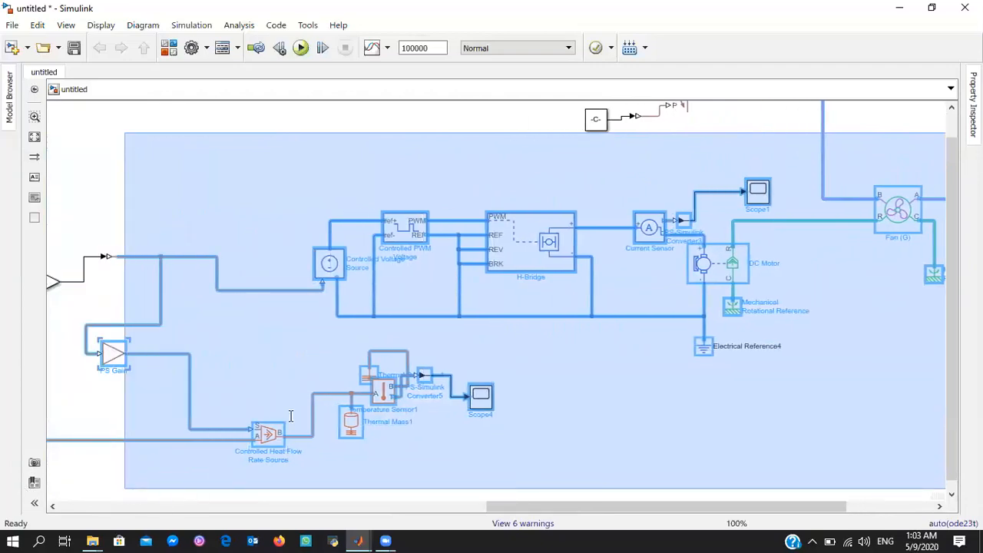
{"action": "left_click_drag", "start_coordinate": [290, 415], "coordinate": [290, 415]}
{"action": "left_click_drag", "start_coordinate": [634, 503], "coordinate": [722, 507]}
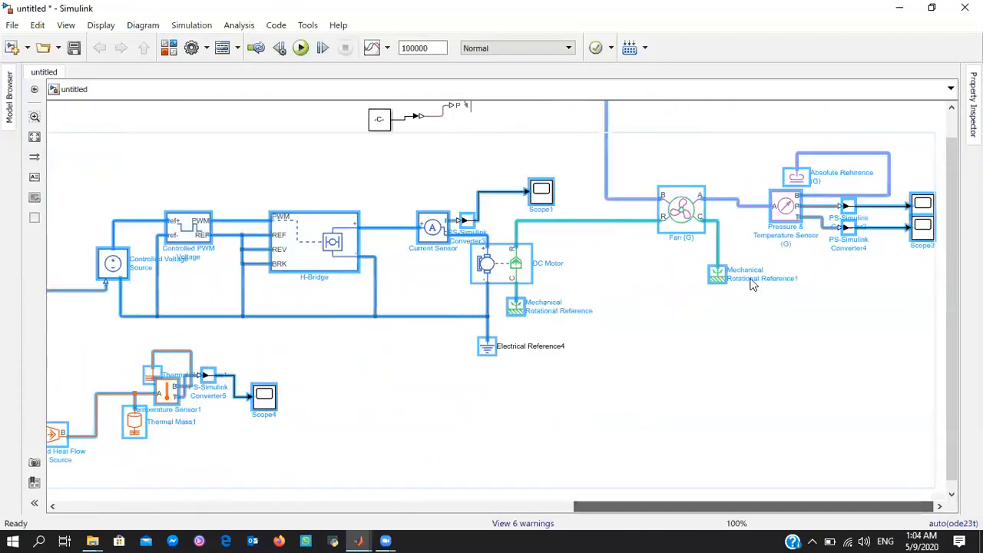
{"action": "left_click_drag", "start_coordinate": [696, 273], "coordinate": [463, 503]}
{"action": "left_click_drag", "start_coordinate": [950, 313], "coordinate": [948, 424]}
{"action": "left_click_drag", "start_coordinate": [594, 300], "coordinate": [716, 294]}
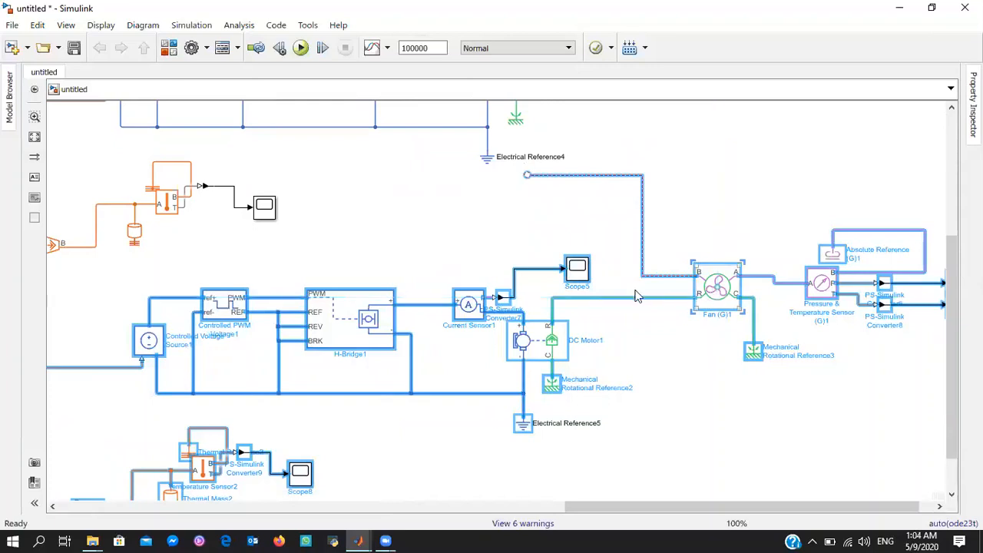
Delete the unconnected line on the duplicated fan's B port and wire that port to the gas reservoir's A line
{"action": "left_click", "coordinate": [551, 176]}
{"action": "left_click", "coordinate": [557, 176]}
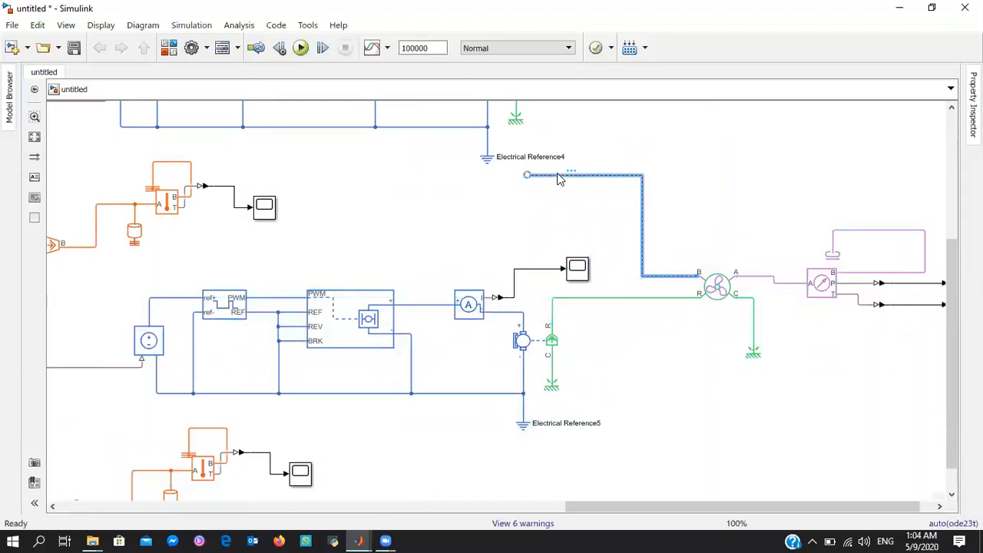
{"action": "key", "text": "Delete"}
{"action": "left_click", "coordinate": [705, 282]}
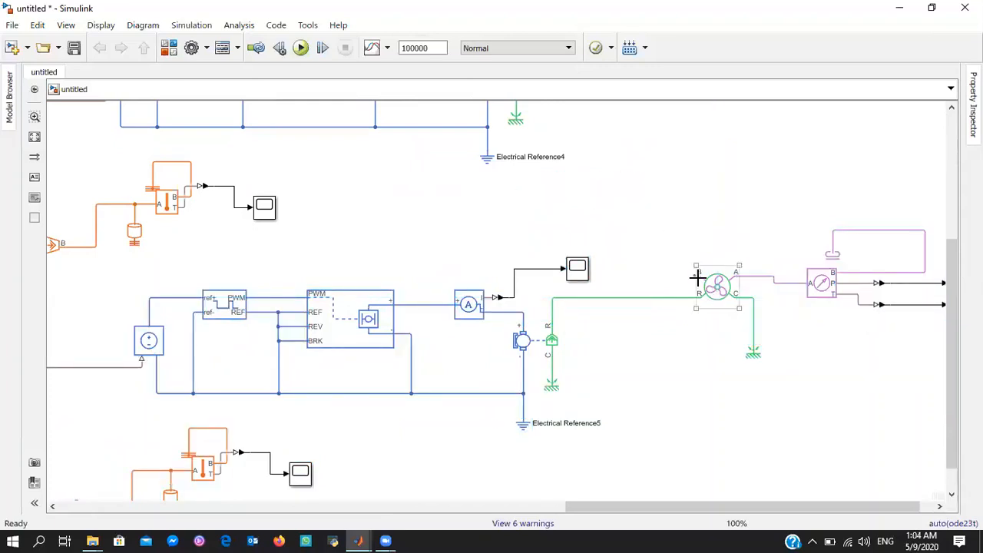
{"action": "left_click_drag", "start_coordinate": [697, 280], "coordinate": [606, 165]}
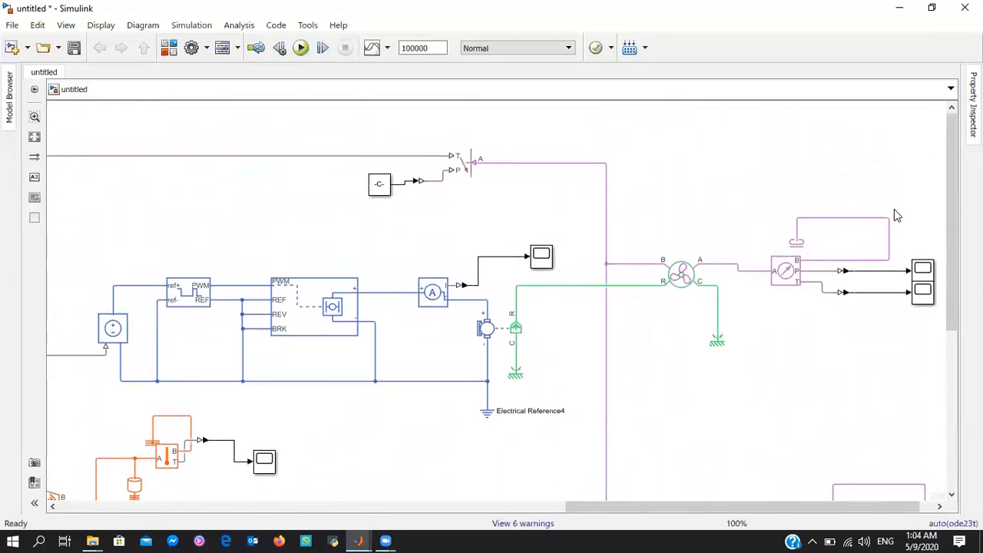
Add a Simulink-PS Converter before the duplicated driver circuit and wire the second branch's gain 5 output to its input
{"action": "left_click_drag", "start_coordinate": [950, 188], "coordinate": [686, 523]}
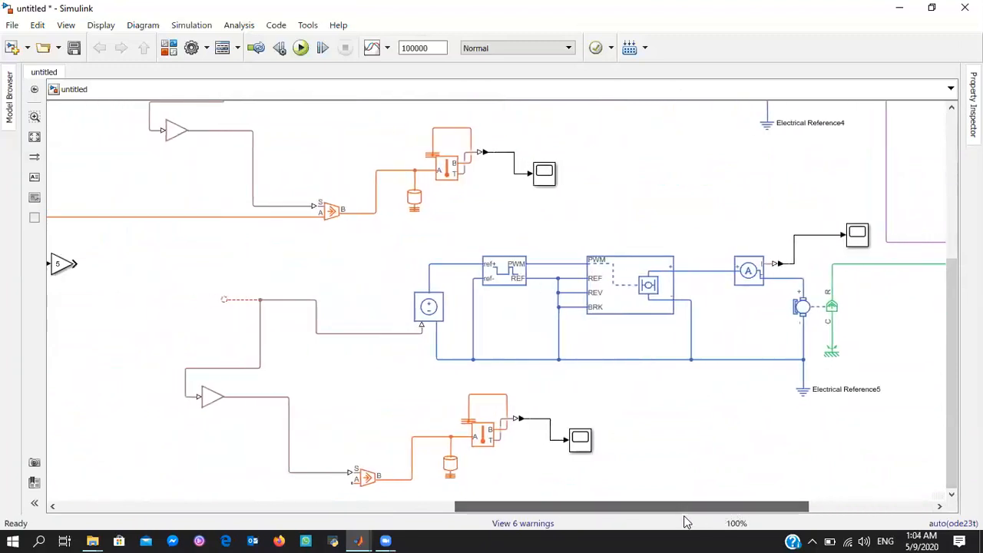
{"action": "double_click", "coordinate": [151, 311]}
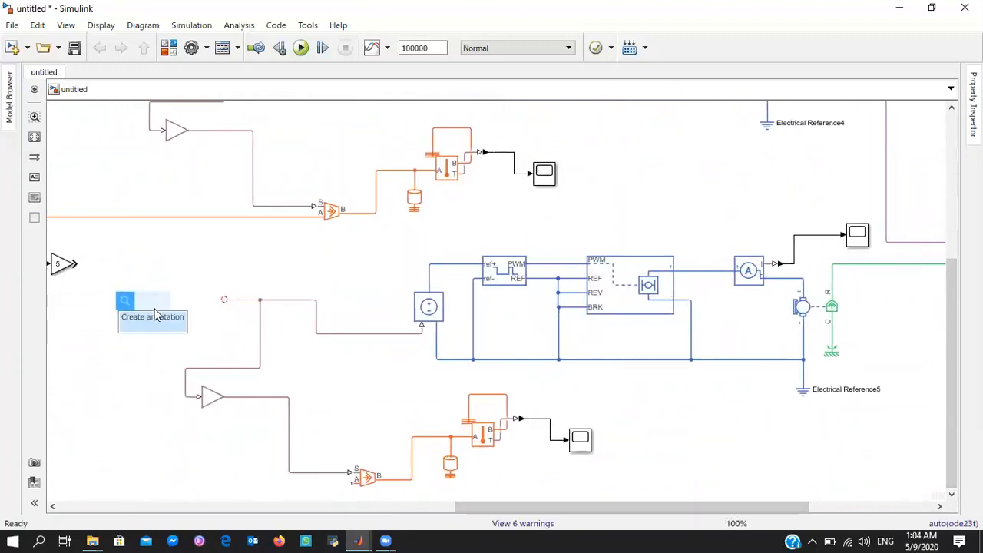
{"action": "type", "text": "sim"}
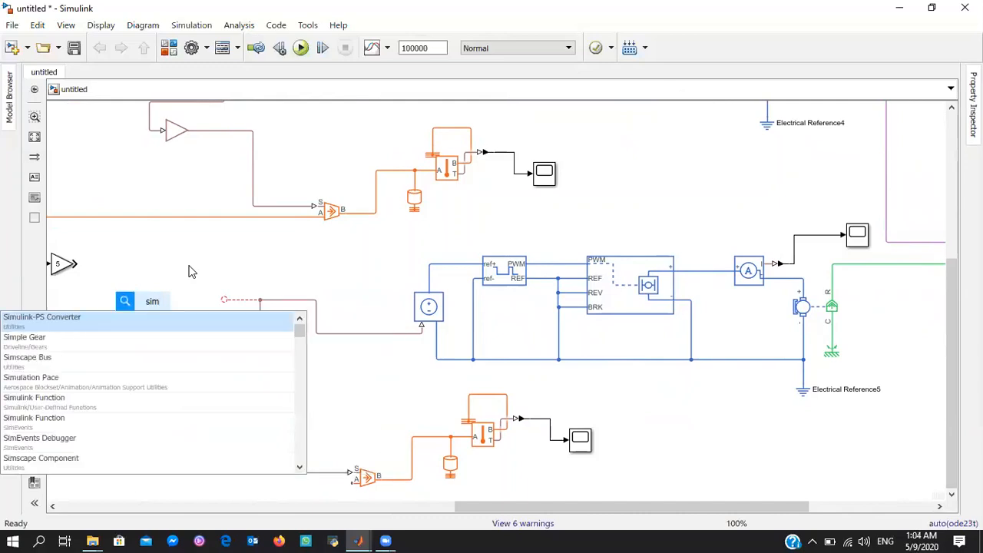
{"action": "key", "text": "Return"}
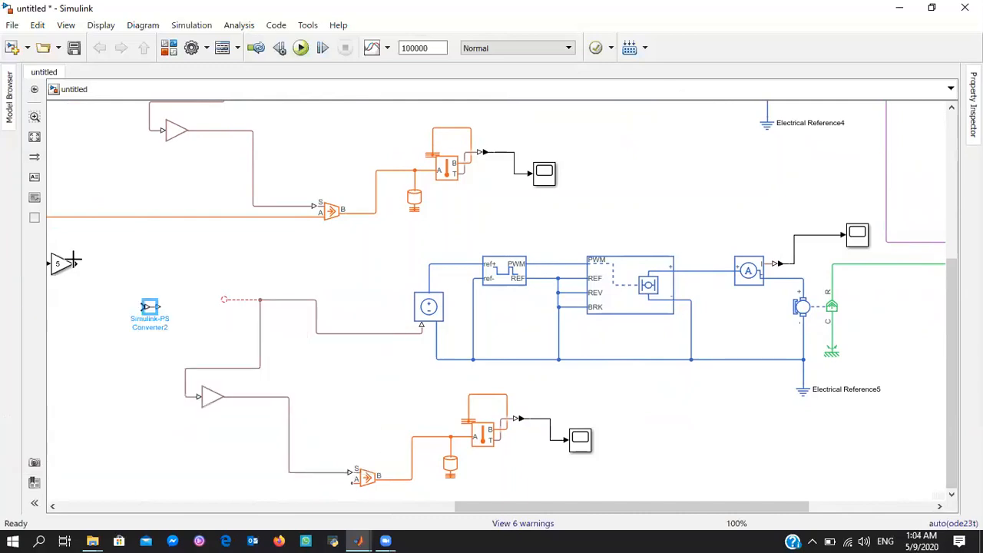
{"action": "left_click", "coordinate": [75, 263]}
{"action": "left_click", "coordinate": [144, 306]}
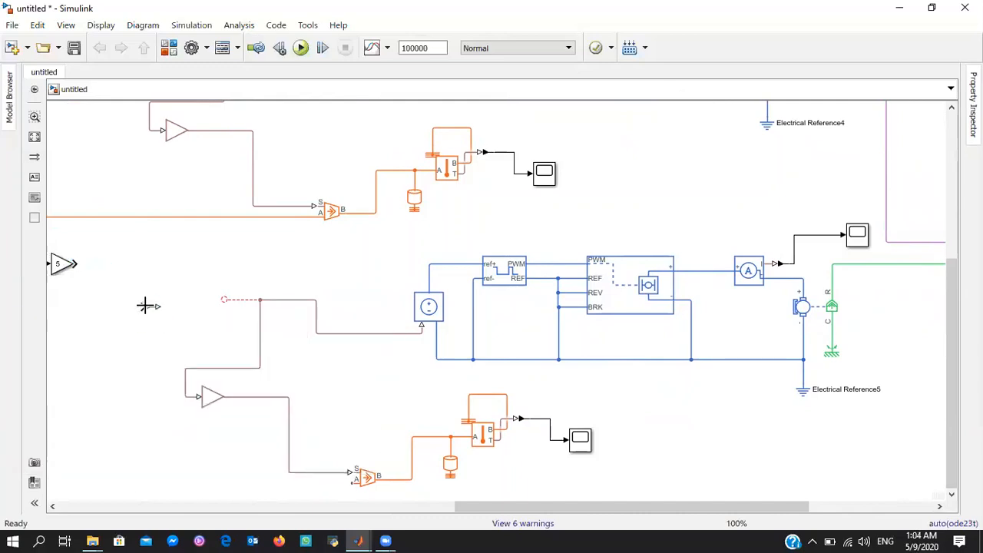
{"action": "left_click_drag", "start_coordinate": [146, 306], "coordinate": [80, 266]}
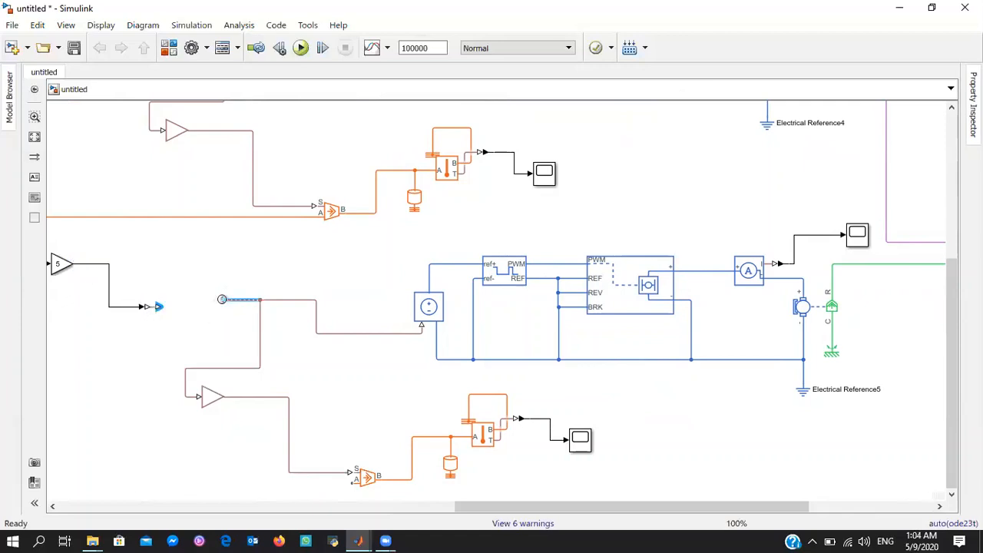
Wire the Simulink-PS Converter's output to the second branch's physical signal line and delete the lines on the duplicated heat flow source's S and B ports
{"action": "left_click", "coordinate": [222, 299]}
{"action": "left_click_drag", "start_coordinate": [159, 307], "coordinate": [224, 299]}
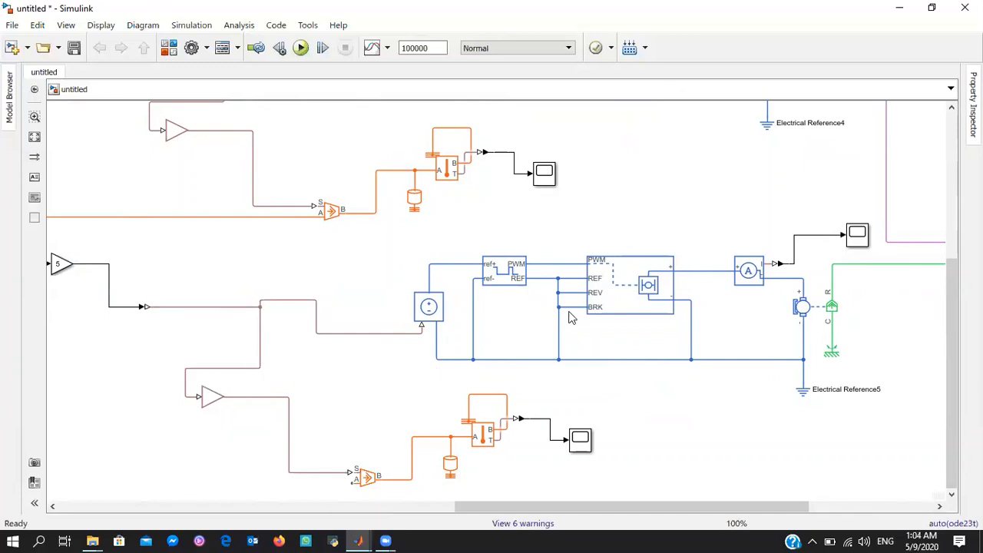
{"action": "left_click", "coordinate": [341, 472]}
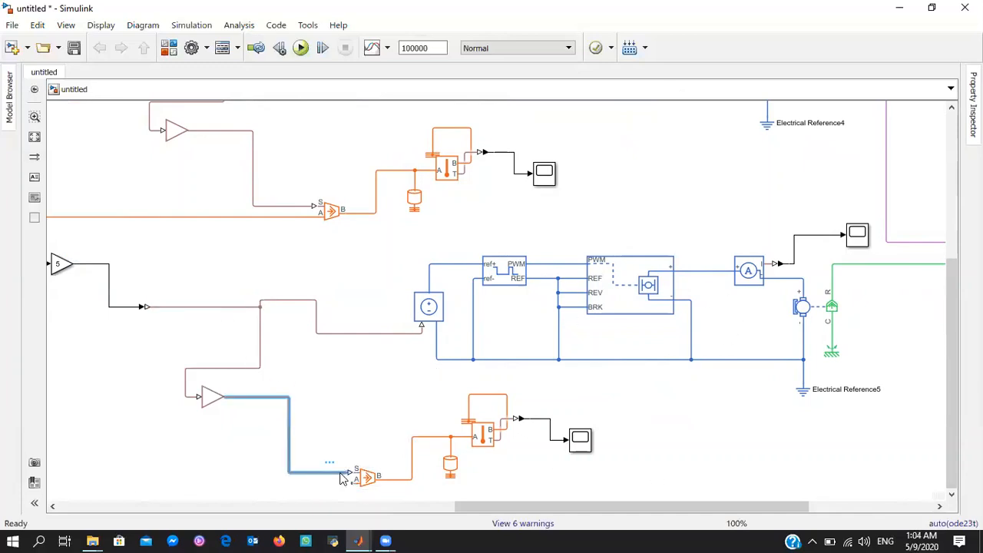
{"action": "key", "text": "Delete"}
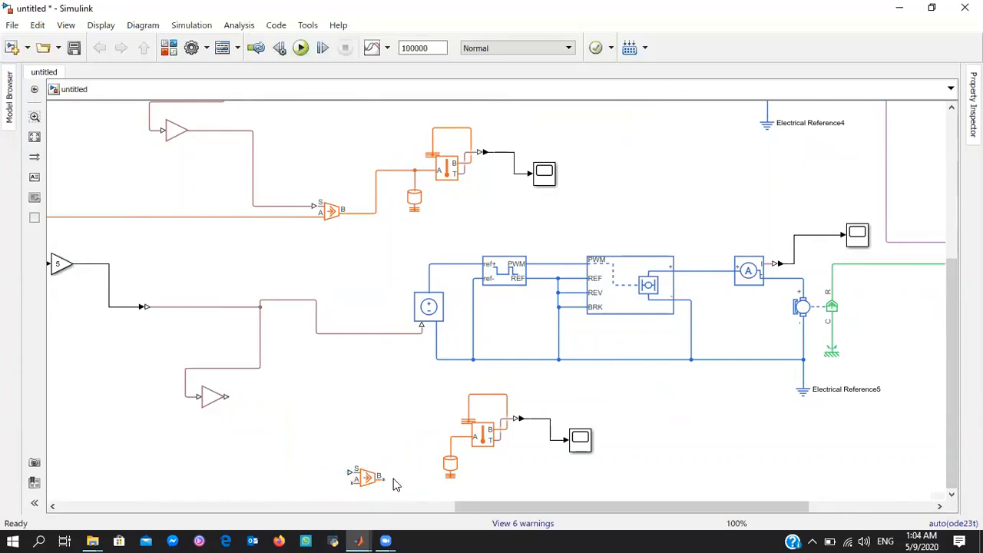
Rotate the duplicated heat flow source 180°, then wire its A port to the second thermal mass line and its B port to the original thermal mass node
{"action": "left_click", "coordinate": [367, 480]}
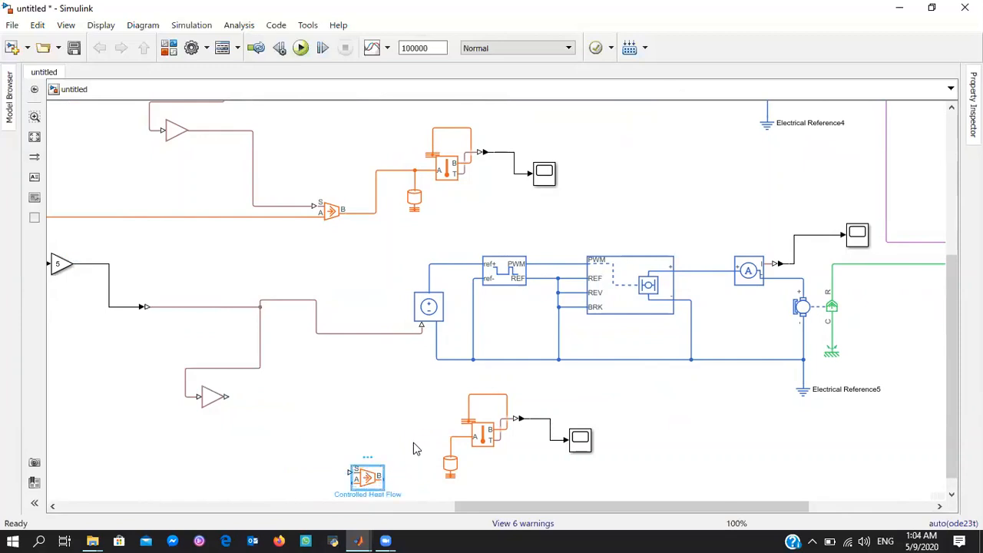
{"action": "key", "text": "ctrl+r"}
{"action": "key", "text": "ctrl+r"}
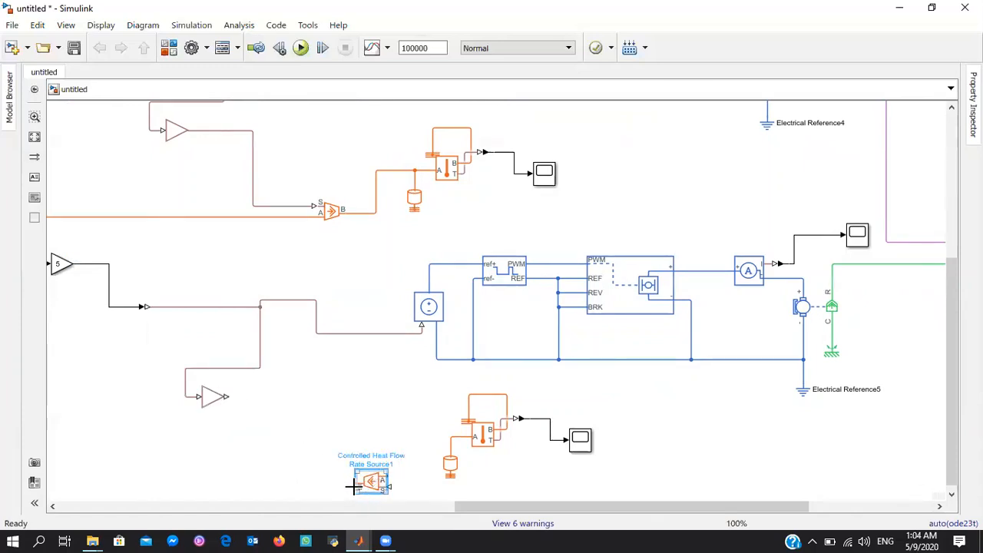
{"action": "left_click_drag", "start_coordinate": [388, 479], "coordinate": [451, 443]}
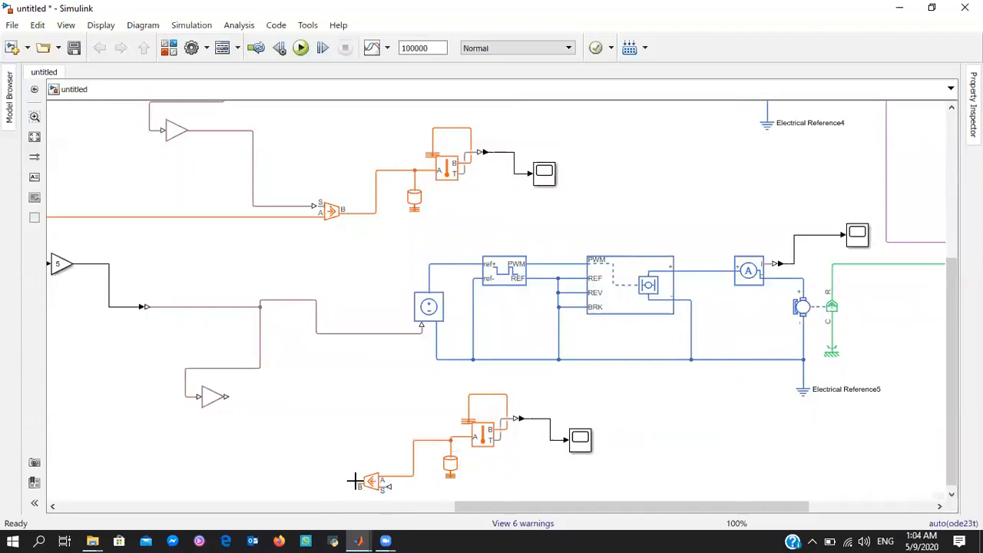
{"action": "left_click_drag", "start_coordinate": [355, 481], "coordinate": [73, 133]}
{"action": "left_click_drag", "start_coordinate": [48, 196], "coordinate": [181, 186]}
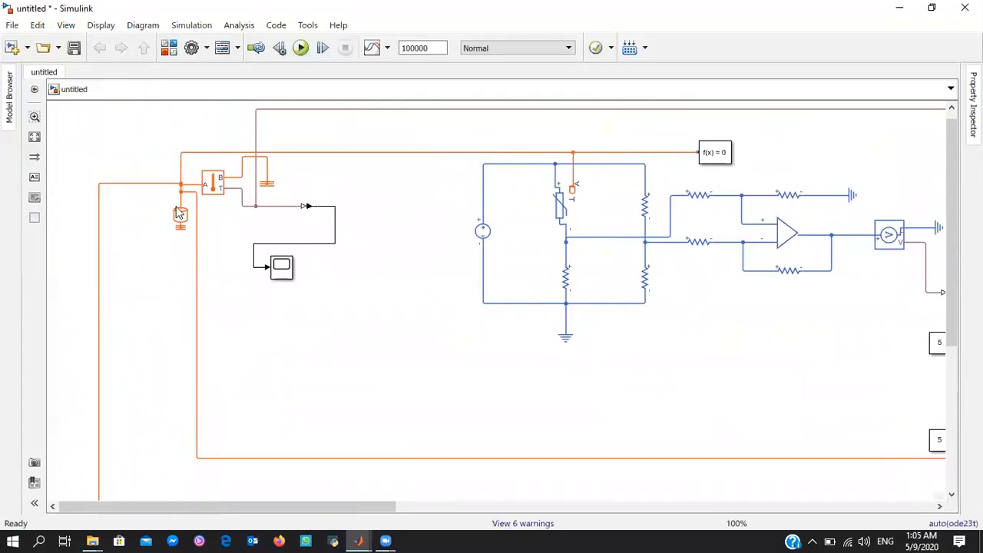
Wire the duplicated PS Gain's output to the S port of the rotated heat flow source
{"action": "left_click_drag", "start_coordinate": [290, 506], "coordinate": [649, 506]}
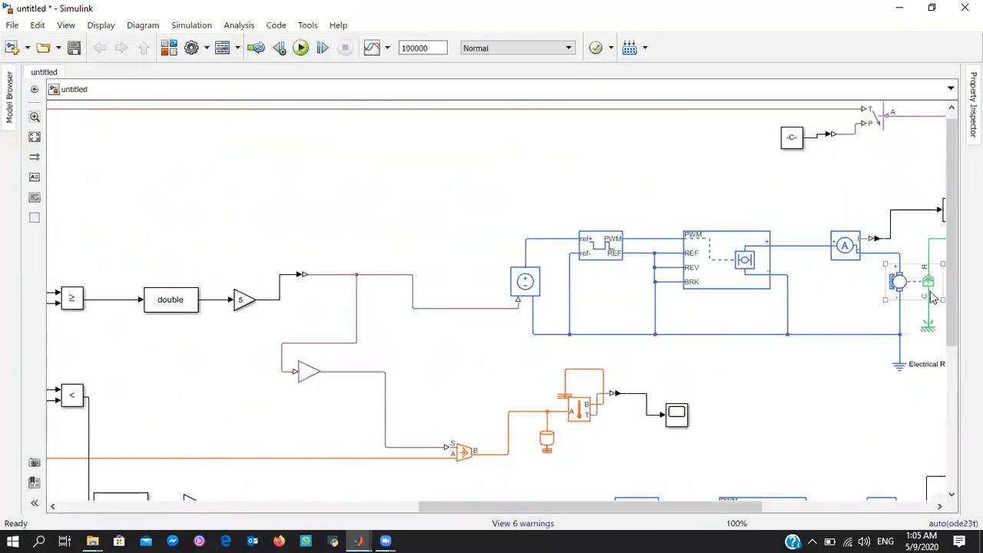
{"action": "left_click_drag", "start_coordinate": [949, 288], "coordinate": [950, 432]}
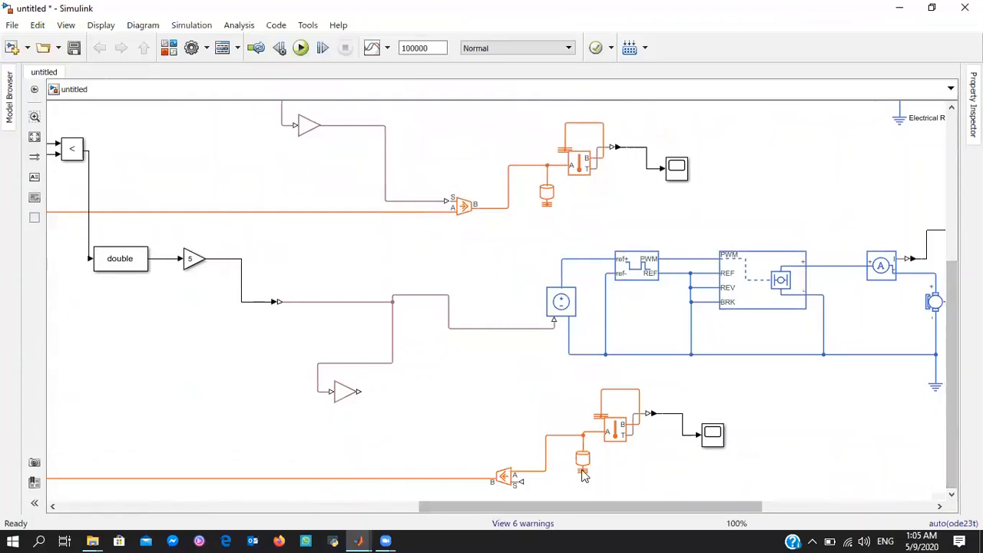
{"action": "left_click", "coordinate": [589, 465]}
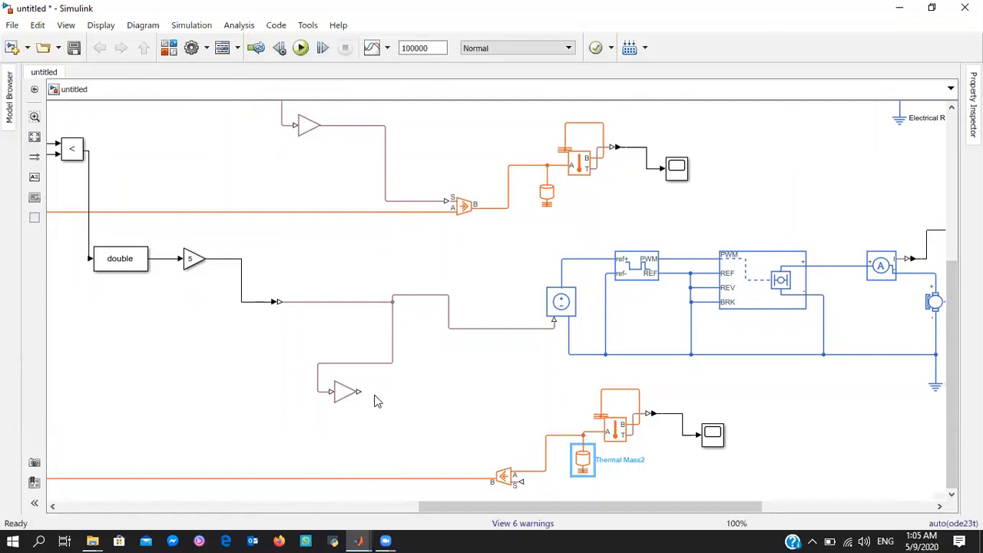
{"action": "left_click_drag", "start_coordinate": [366, 393], "coordinate": [520, 482]}
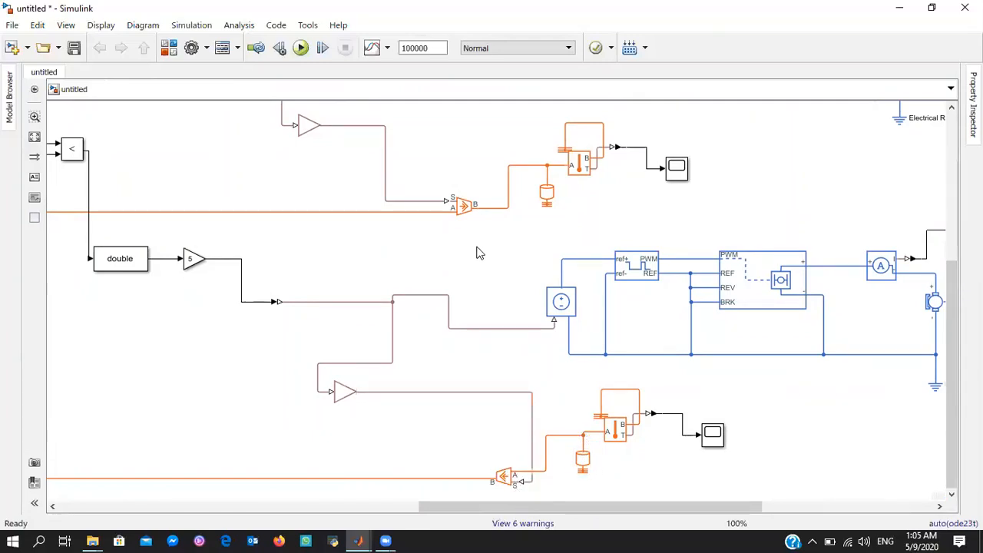
Switch to the Zero_6C_5000 model and select the Check Static Range and Stop Simulation blocks inside the Stopping Critera subsystem for copying
{"action": "scroll", "coordinate": [919, 118], "scroll_direction": "up", "scroll_amount": 5}
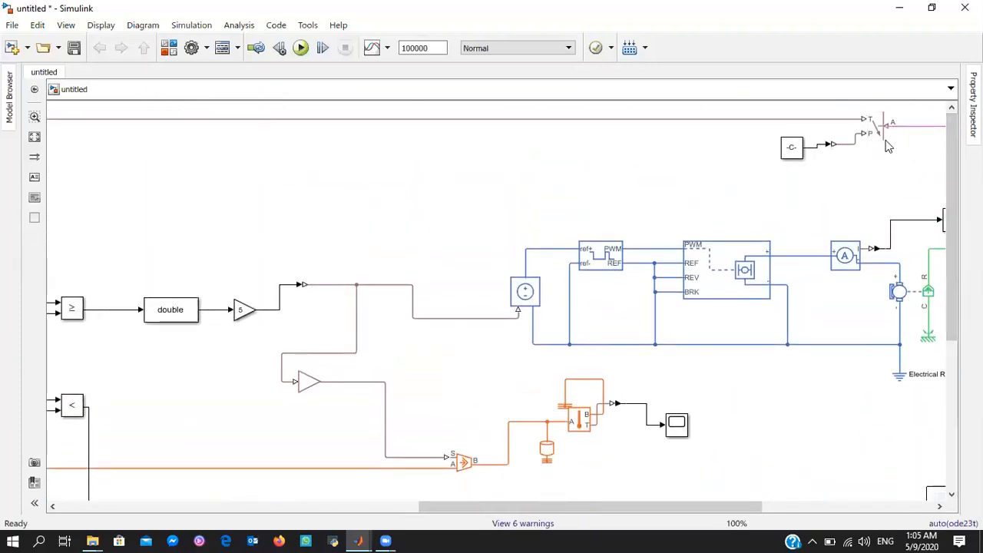
{"action": "left_click_drag", "start_coordinate": [662, 513], "coordinate": [533, 513]}
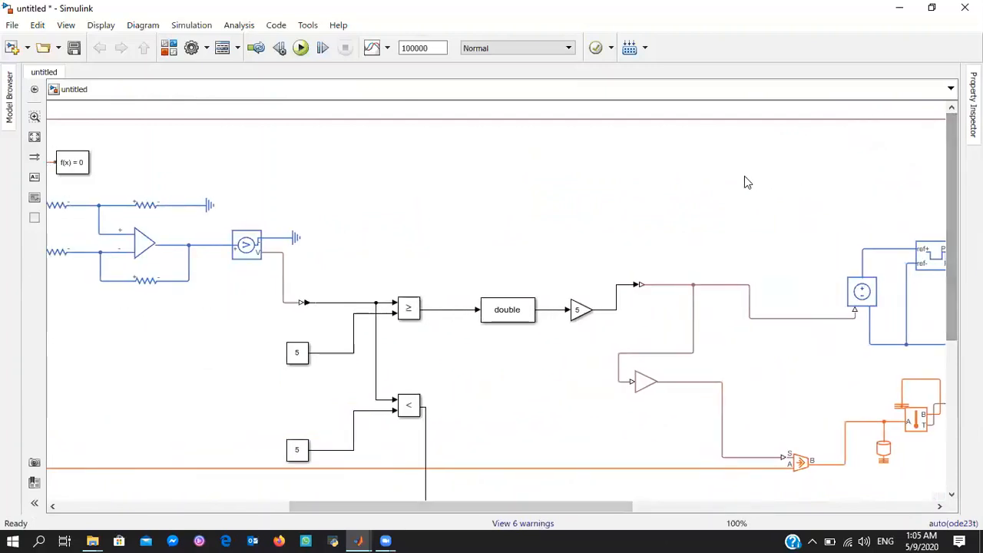
{"action": "scroll", "coordinate": [733, 165], "scroll_direction": "up", "scroll_amount": 2}
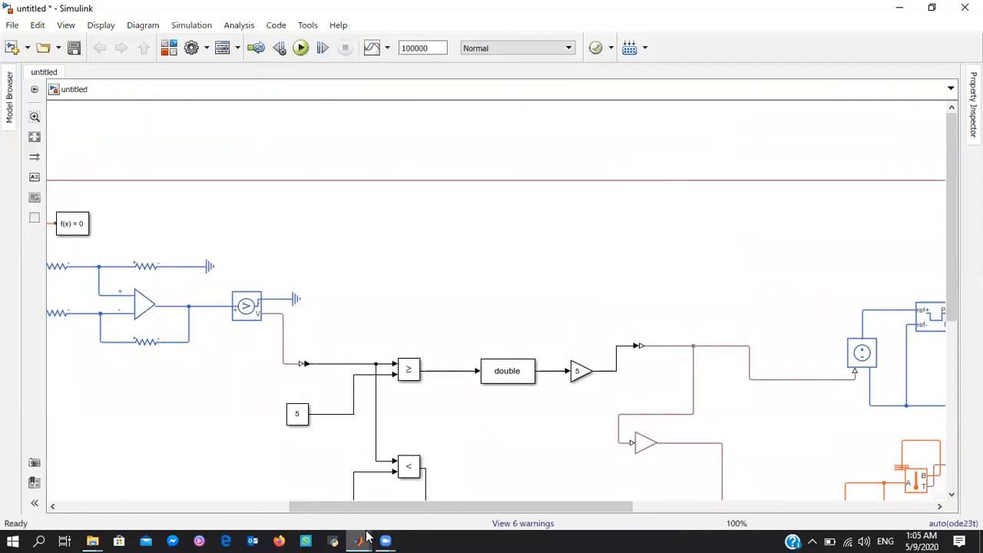
{"action": "mouse_move", "coordinate": [369, 536]}
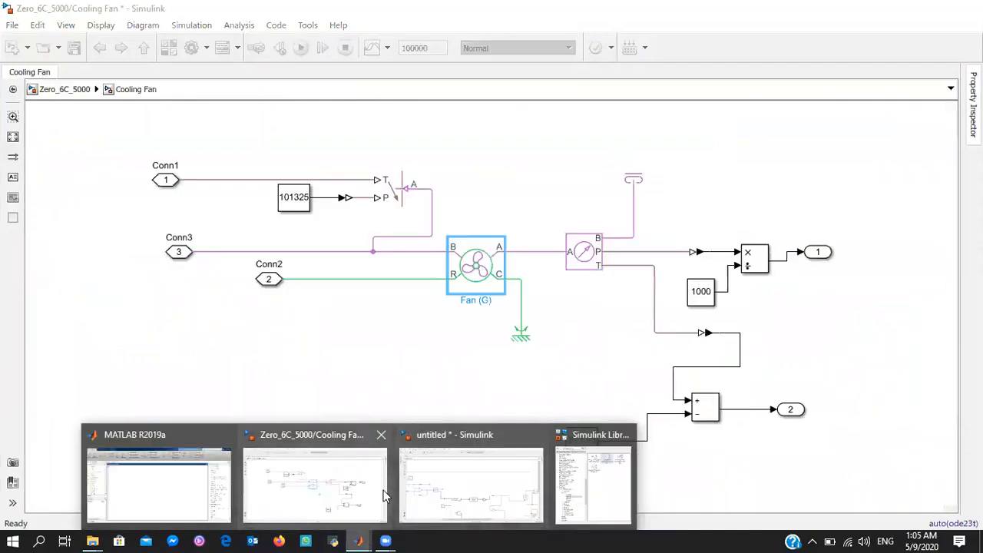
{"action": "left_click", "coordinate": [383, 490]}
{"action": "left_click", "coordinate": [99, 47]}
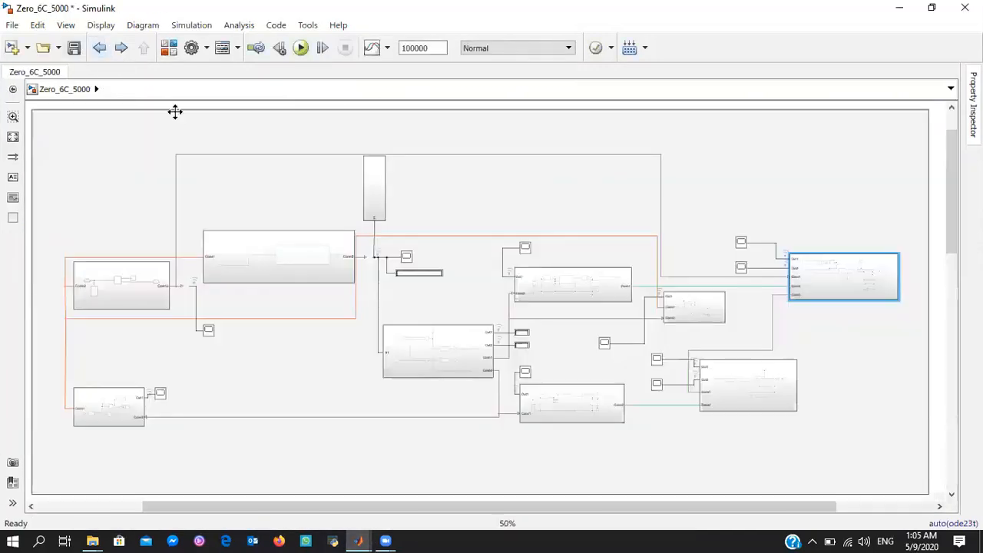
{"action": "double_click", "coordinate": [374, 184]}
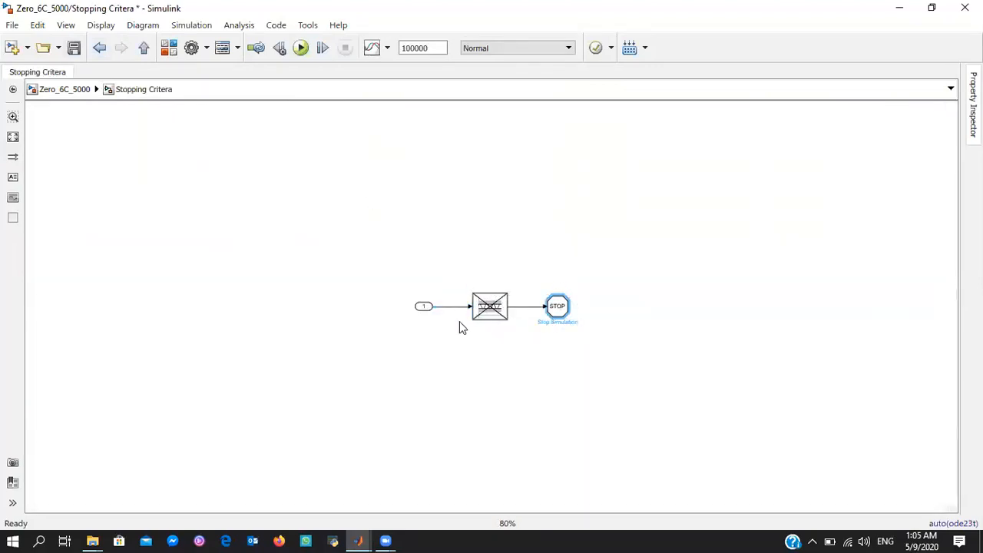
{"action": "left_click", "coordinate": [496, 303]}
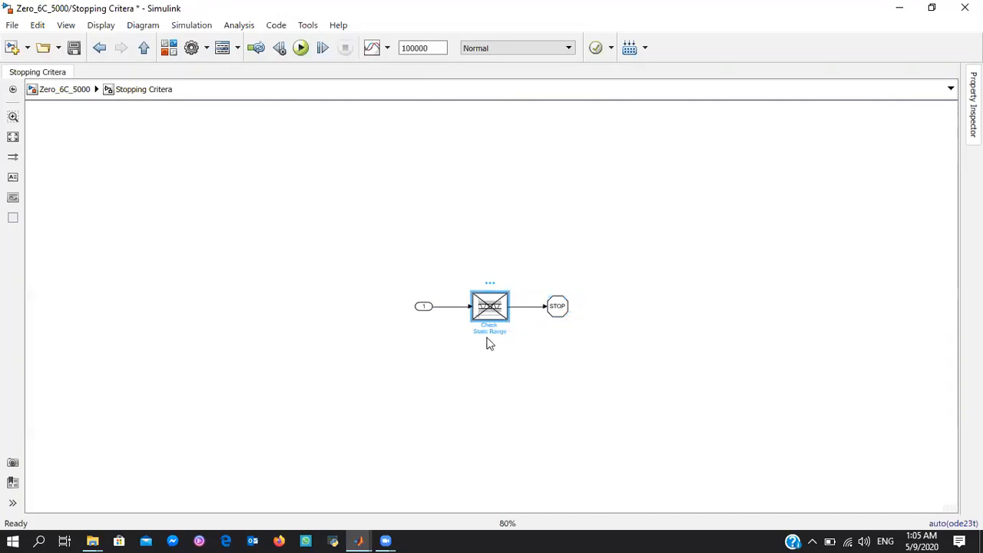
{"action": "left_click_drag", "start_coordinate": [484, 259], "coordinate": [579, 361]}
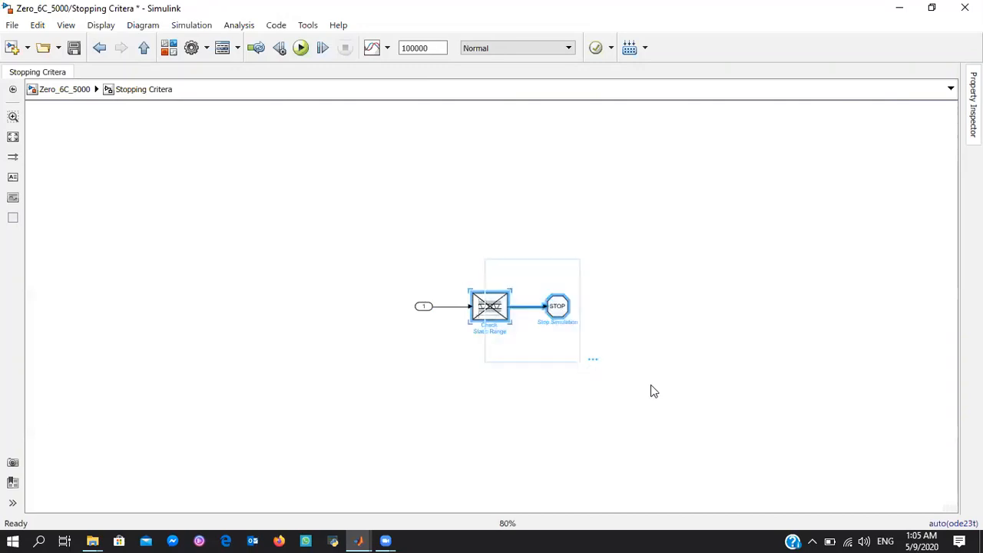
Paste the Check Static Range and Stop Simulation pair into the untitled model and wire its input to the voltage signal feeding the comparators
{"action": "left_click", "coordinate": [360, 538]}
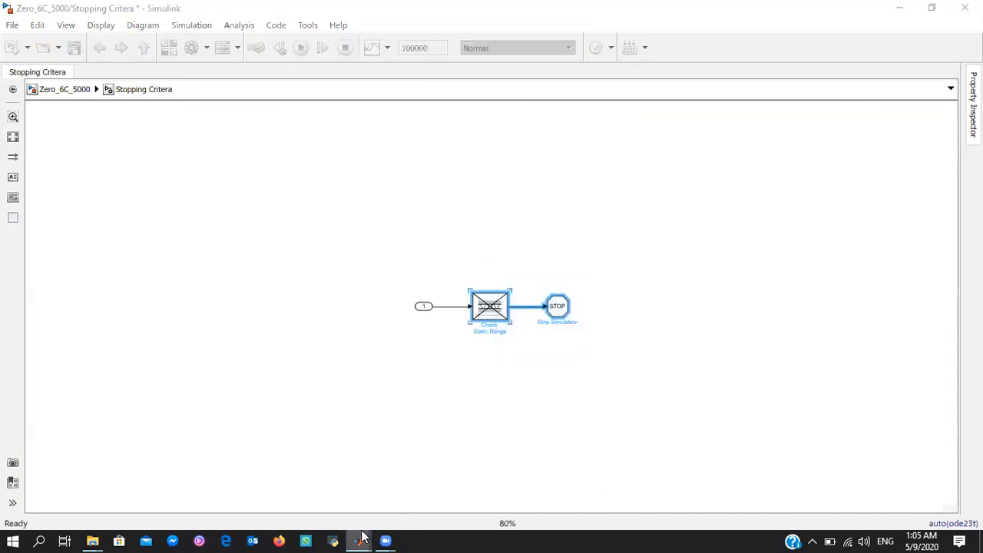
{"action": "left_click", "coordinate": [461, 487]}
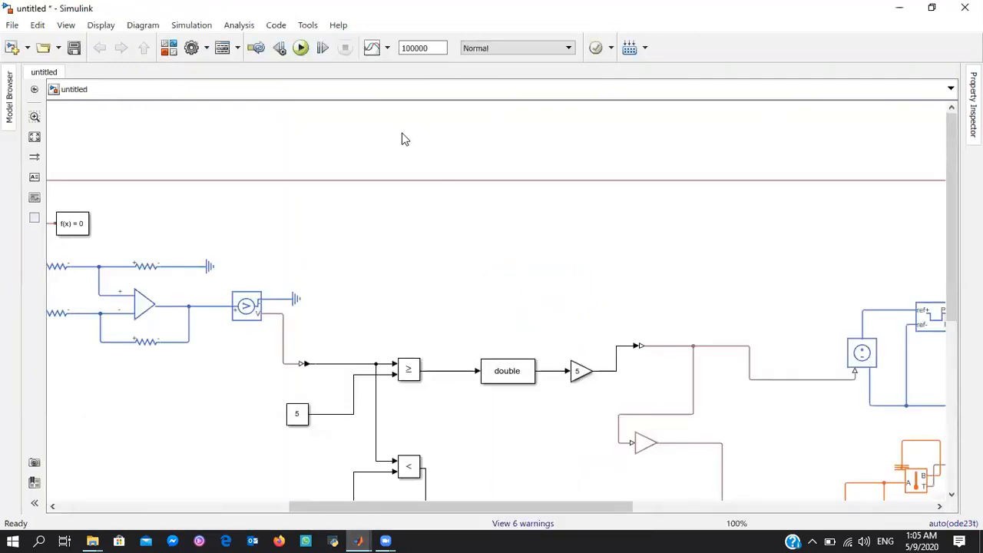
{"action": "key", "text": "ctrl+v"}
{"action": "left_click_drag", "start_coordinate": [398, 147], "coordinate": [340, 364]}
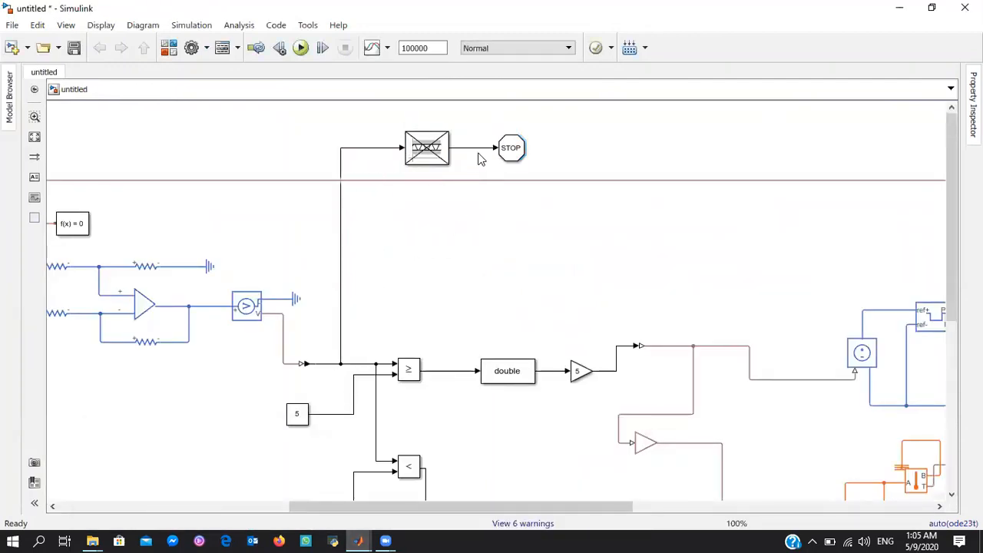
Set the Check Static Range block's upper bound to 5.005 and its lower bound to 4.995
{"action": "left_click", "coordinate": [435, 163]}
{"action": "double_click", "coordinate": [435, 162]}
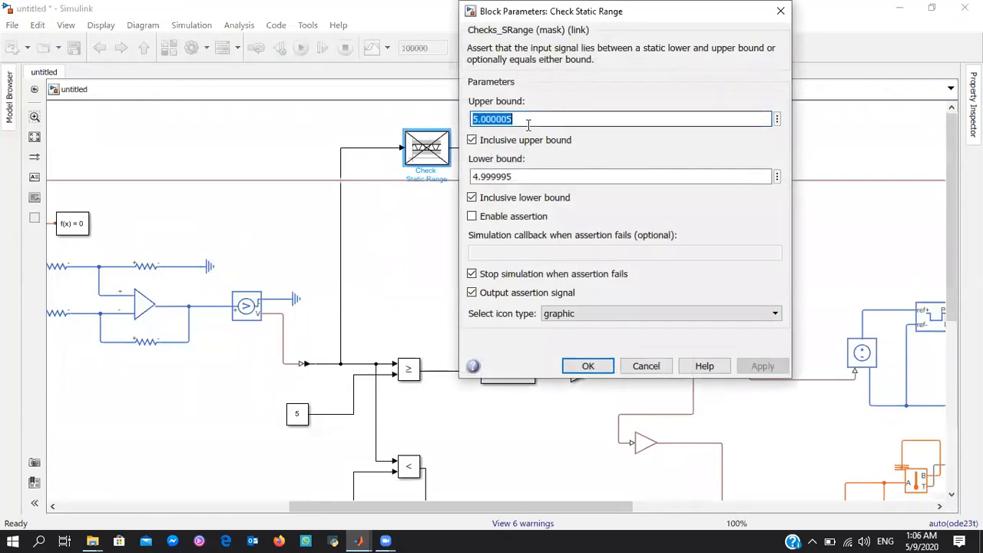
{"action": "key", "text": "Right"}
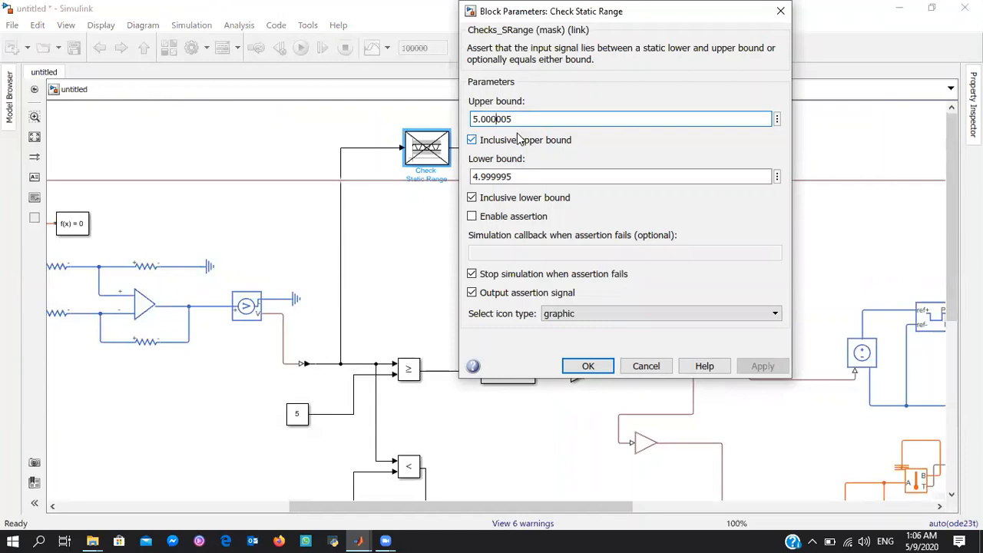
{"action": "key", "text": "BackSpace"}
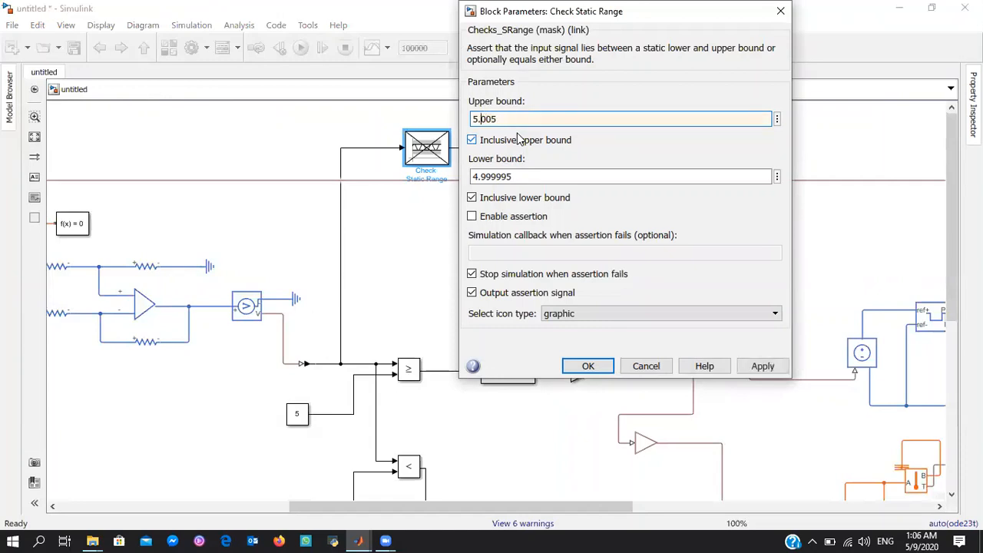
{"action": "triple_click", "coordinate": [554, 173]}
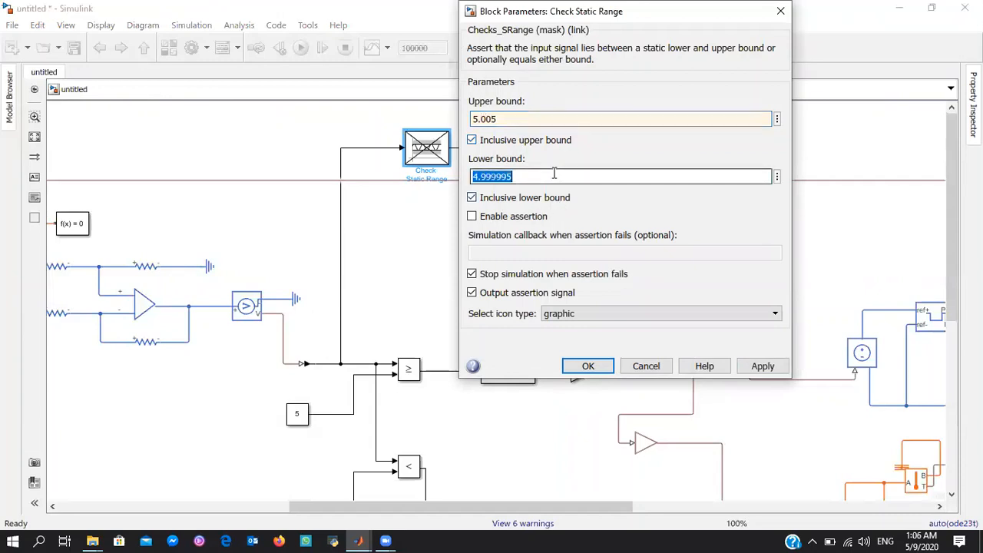
{"action": "left_click", "coordinate": [554, 174]}
{"action": "key", "text": "BackSpace"}
{"action": "key", "text": "BackSpace"}
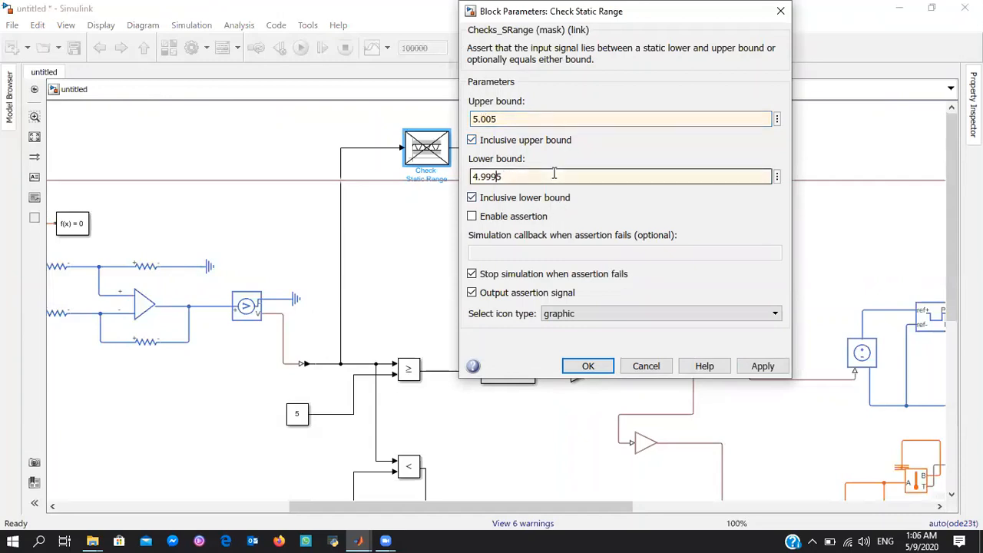
{"action": "left_click", "coordinate": [587, 367]}
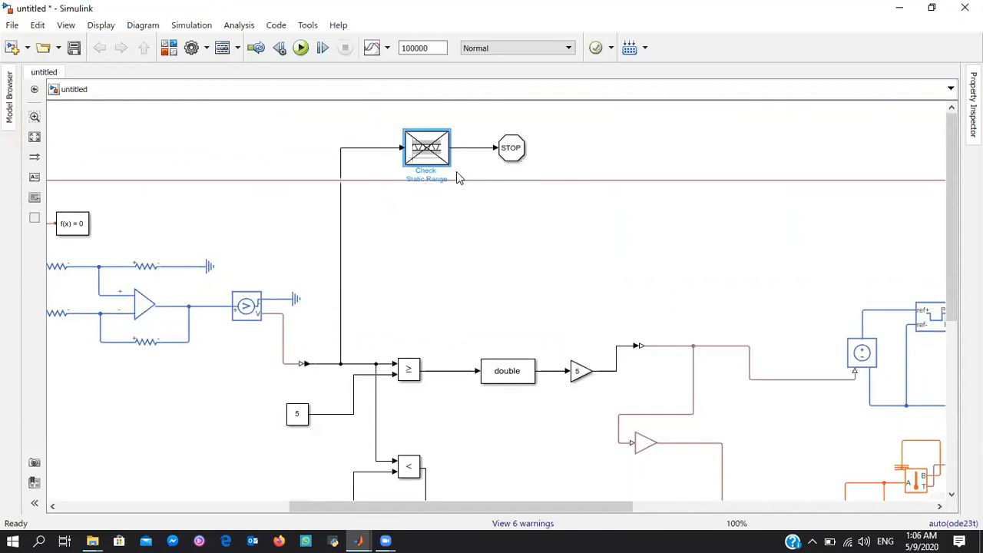
Run the simulation with the stopping criterion in place
{"action": "left_click", "coordinate": [518, 149]}
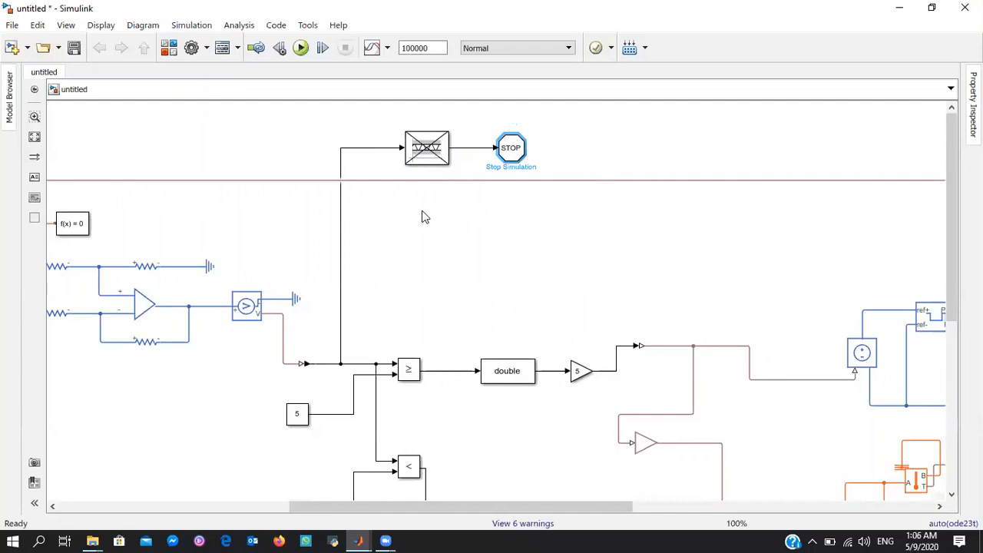
{"action": "scroll", "coordinate": [421, 212], "scroll_direction": "down", "scroll_amount": 1}
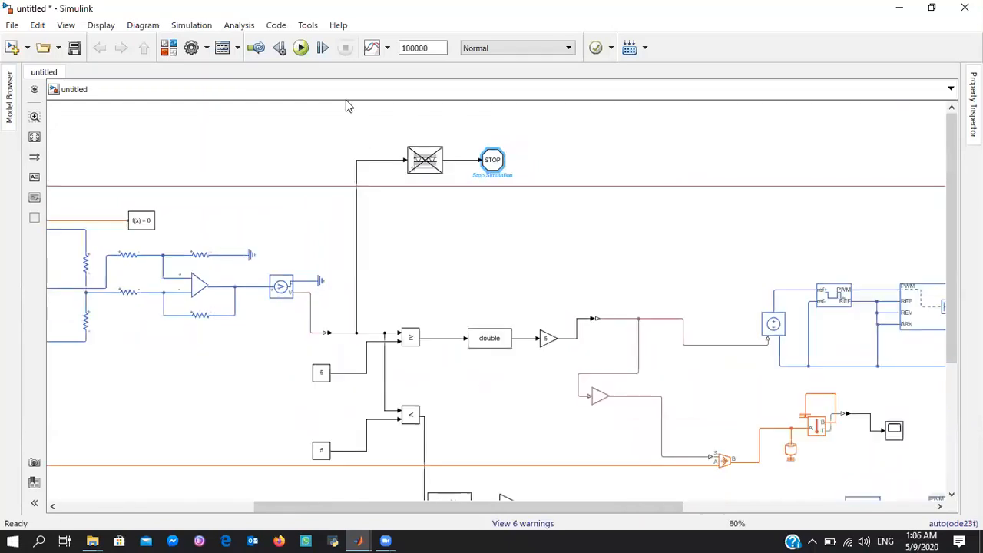
{"action": "left_click", "coordinate": [302, 48]}
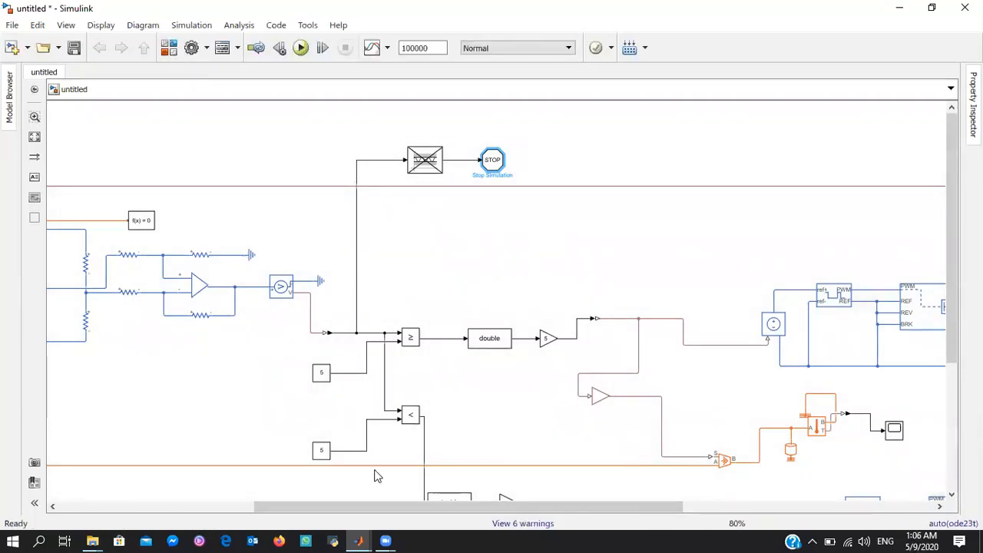
View the temperature response in the Scope beside the first temperature sensor, scaled to fit both axes, and close it
{"action": "left_click_drag", "start_coordinate": [346, 507], "coordinate": [142, 507]}
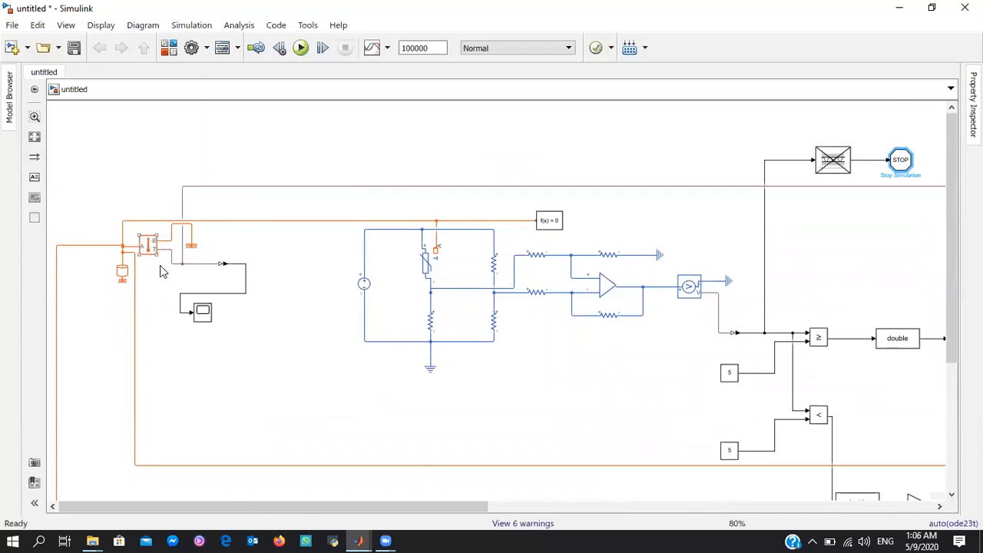
{"action": "left_click", "coordinate": [204, 315]}
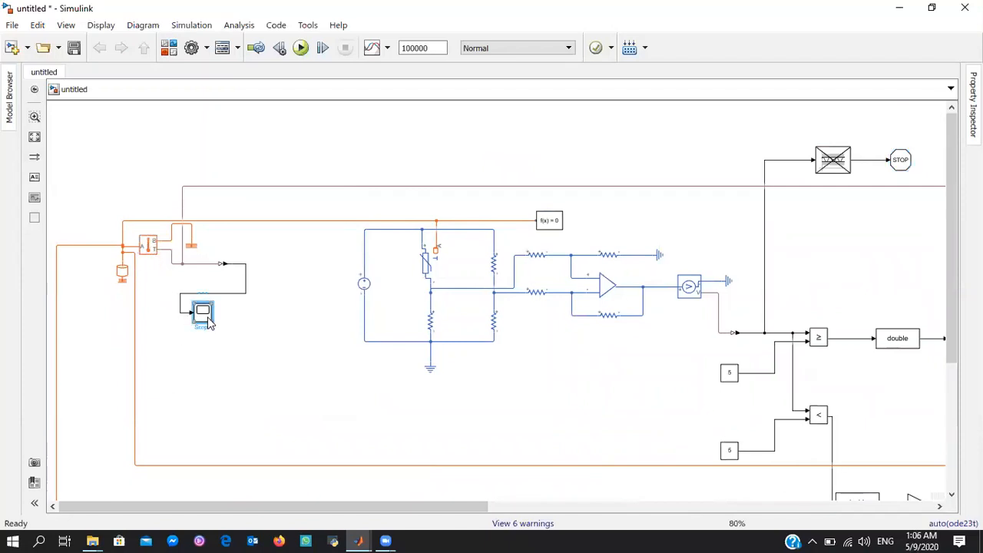
{"action": "double_click", "coordinate": [209, 322]}
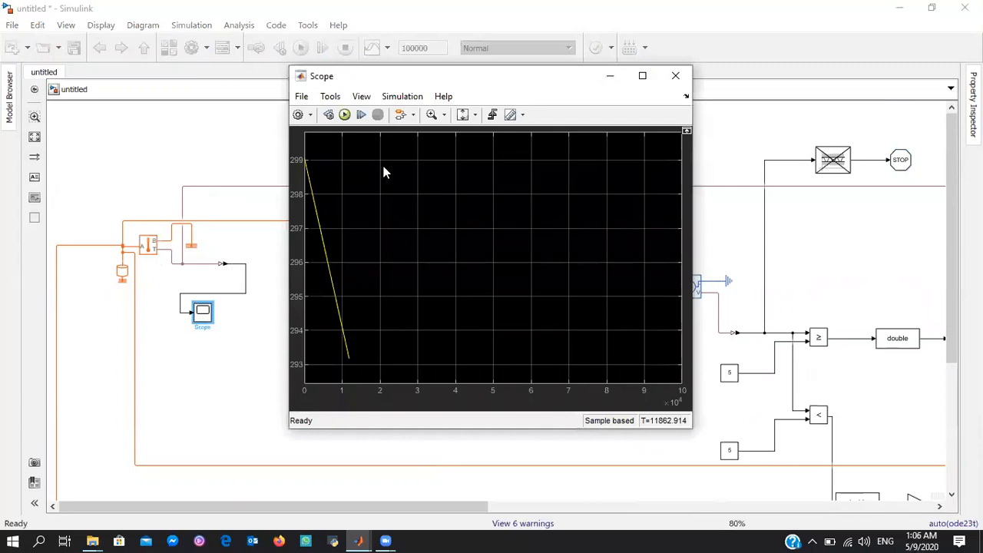
{"action": "left_click", "coordinate": [474, 115]}
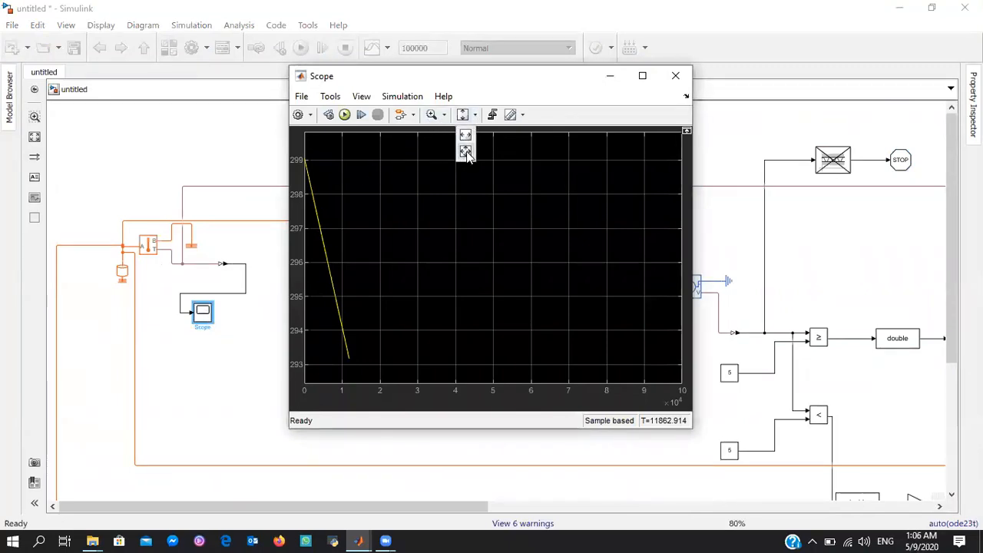
{"action": "left_click", "coordinate": [465, 152]}
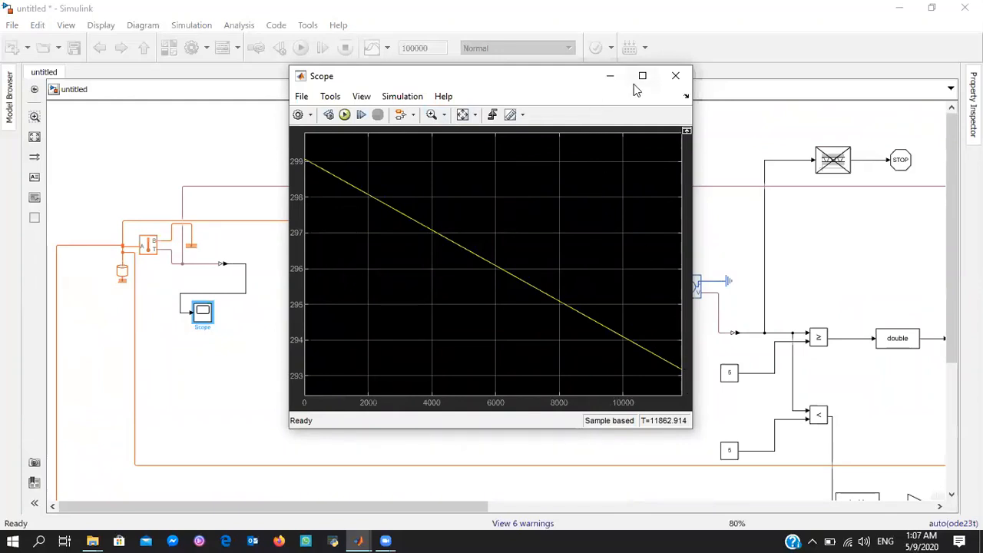
{"action": "left_click", "coordinate": [675, 75]}
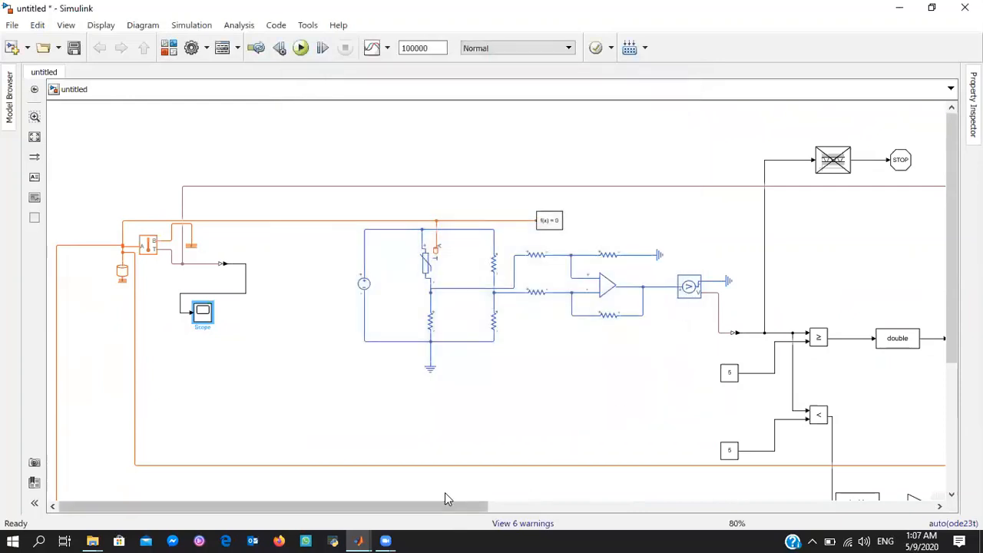
Inspect the upper branch's heat flow temperature in Scope4 with both axes scaled to the data, and close the plot
{"action": "left_click_drag", "start_coordinate": [445, 498], "coordinate": [792, 501]}
{"action": "double_click", "coordinate": [593, 434]}
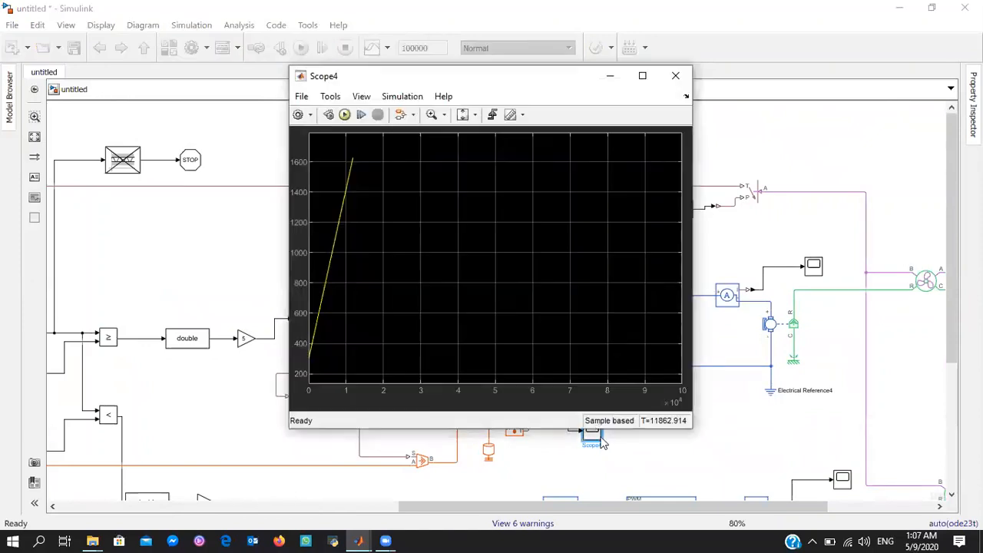
{"action": "left_click", "coordinate": [444, 115]}
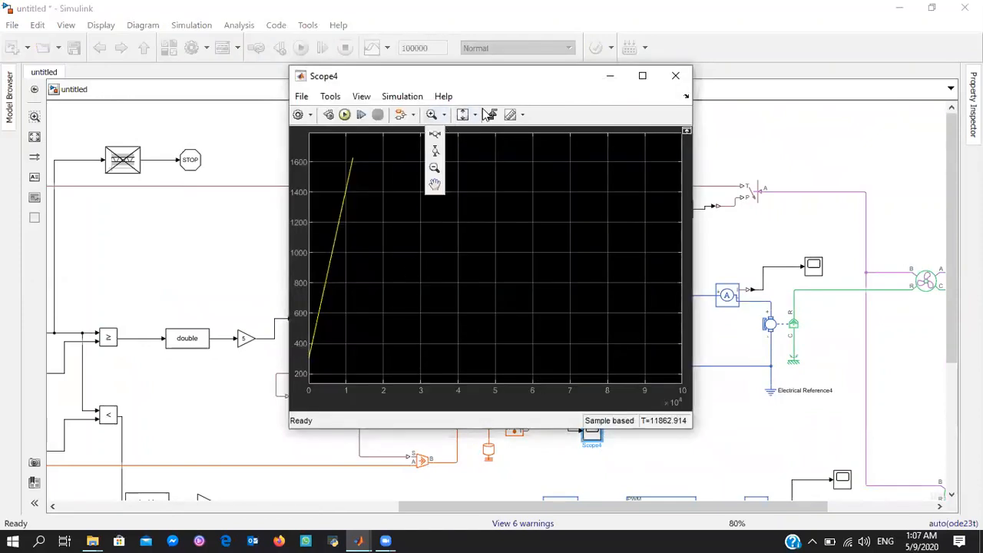
{"action": "left_click", "coordinate": [474, 114]}
{"action": "left_click", "coordinate": [465, 151]}
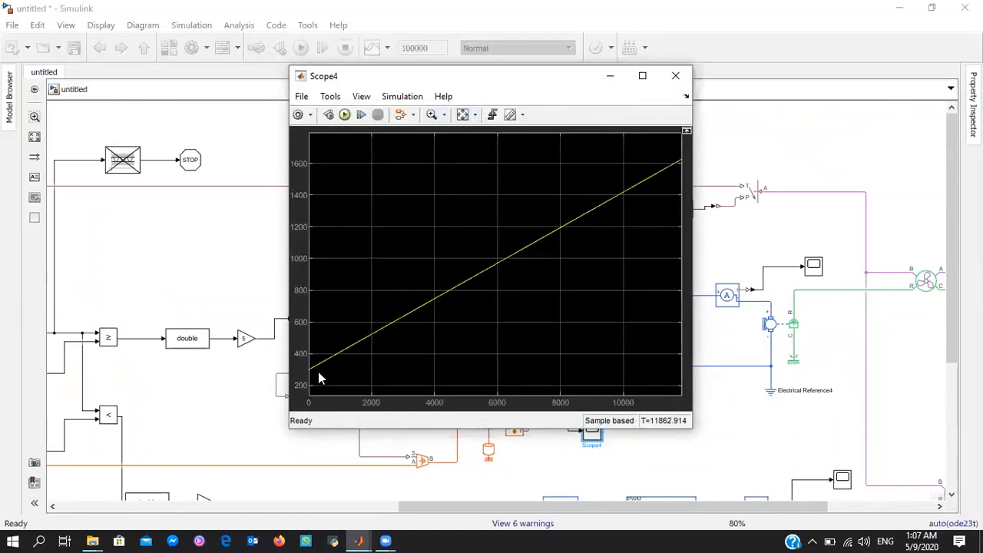
{"action": "left_click", "coordinate": [675, 75]}
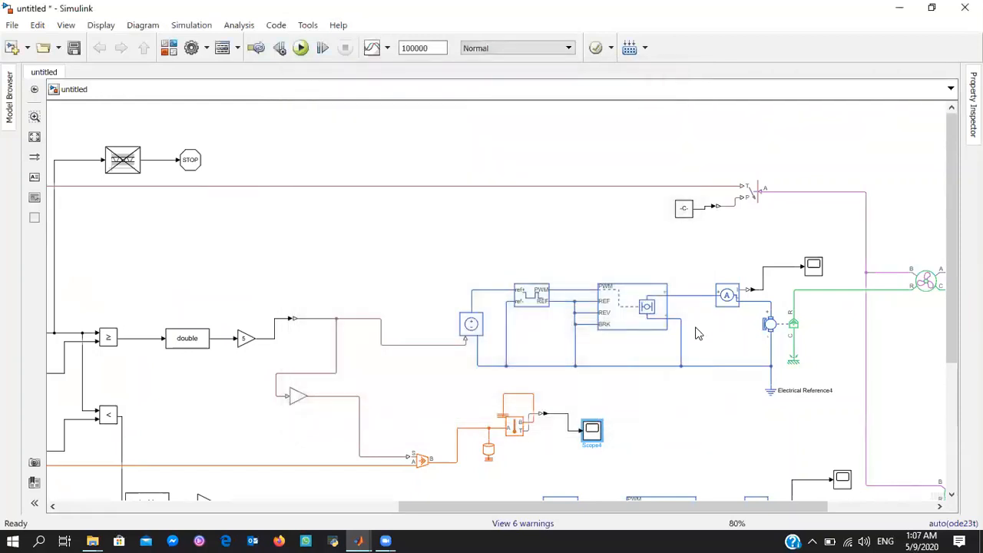
Inspect the upper motor's current in Scope1, fitting the axes to the data and zooming the time axis near the start, and close it
{"action": "left_click_drag", "start_coordinate": [621, 502], "coordinate": [738, 508]}
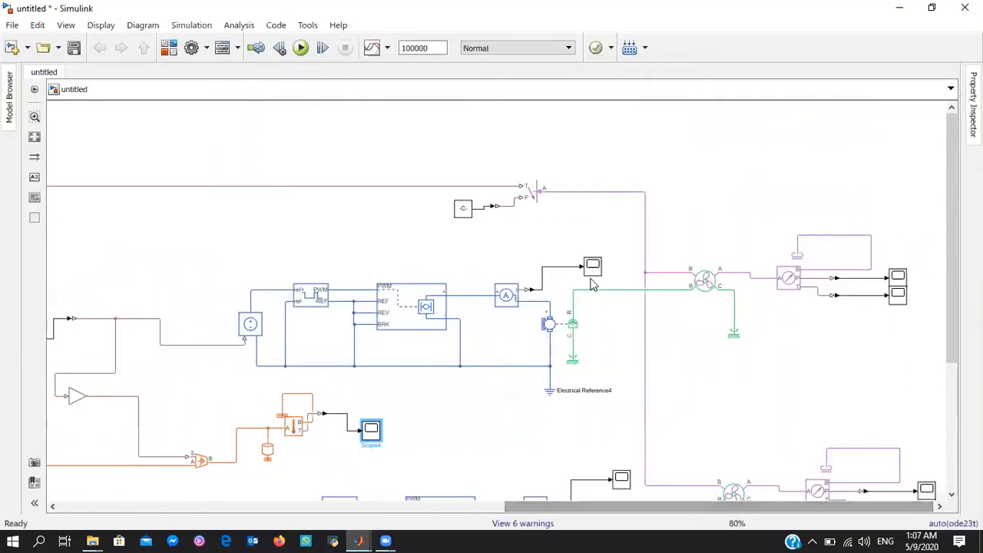
{"action": "left_click", "coordinate": [591, 270]}
{"action": "double_click", "coordinate": [592, 273]}
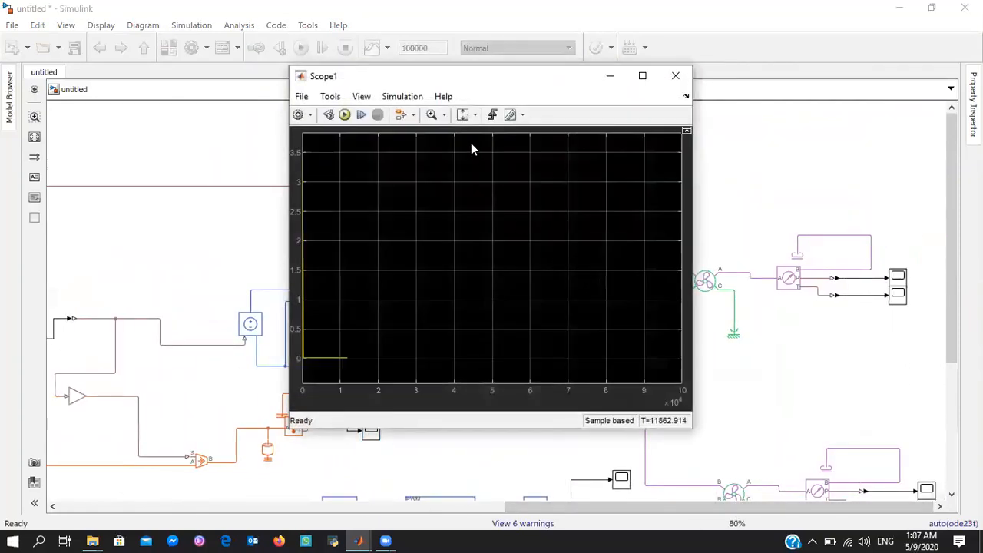
{"action": "left_click", "coordinate": [444, 115]}
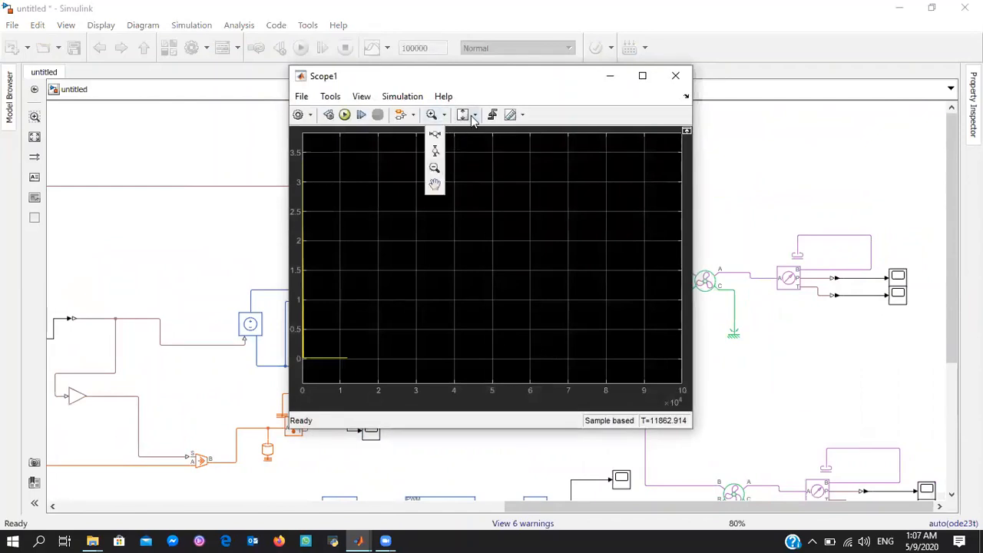
{"action": "left_click", "coordinate": [475, 114]}
{"action": "left_click", "coordinate": [466, 137]}
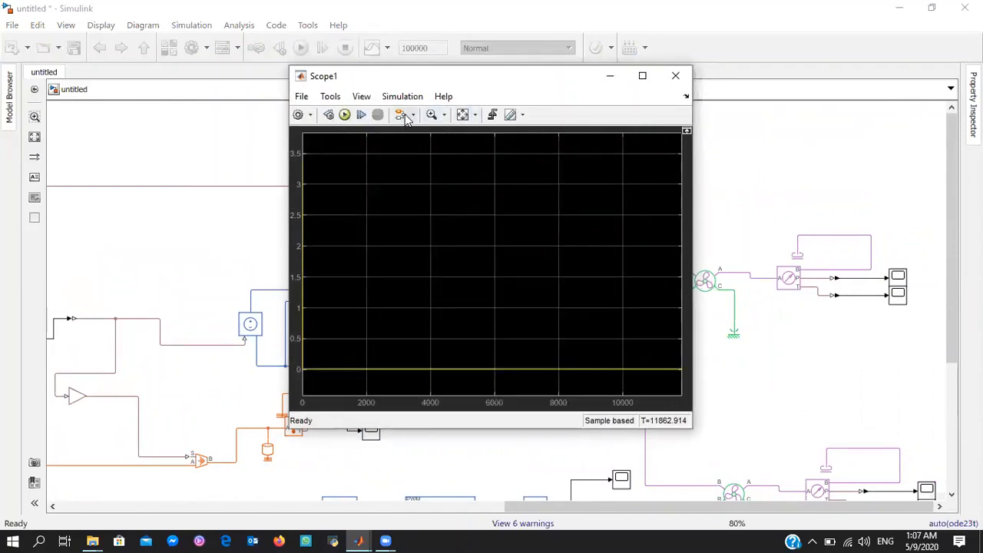
{"action": "left_click", "coordinate": [444, 115]}
{"action": "left_click", "coordinate": [436, 148]}
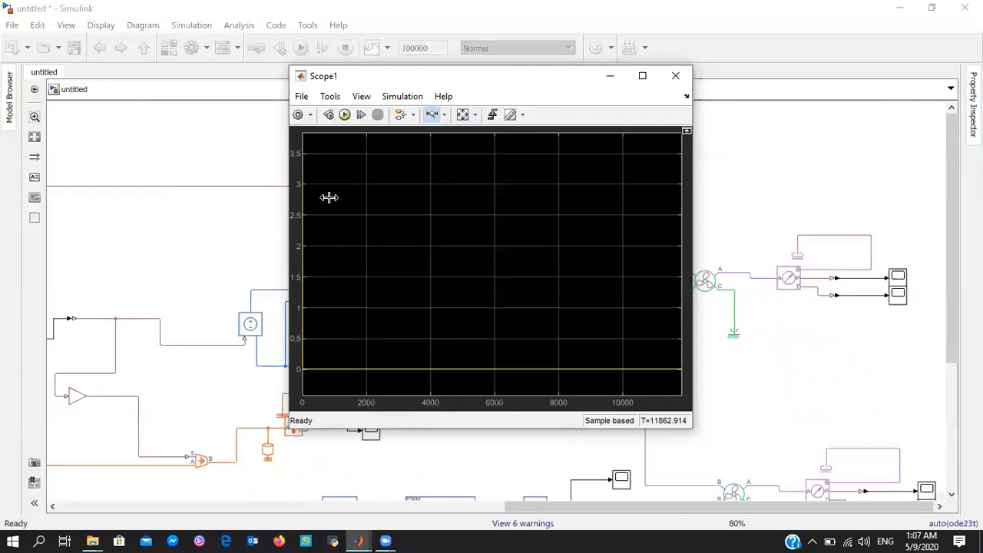
{"action": "mouse_move", "coordinate": [329, 197]}
{"action": "left_mouse_down"}
{"action": "mouse_move", "coordinate": [279, 198]}
{"action": "mouse_move", "coordinate": [321, 192]}
{"action": "left_mouse_up"}
{"action": "left_click", "coordinate": [676, 76]}
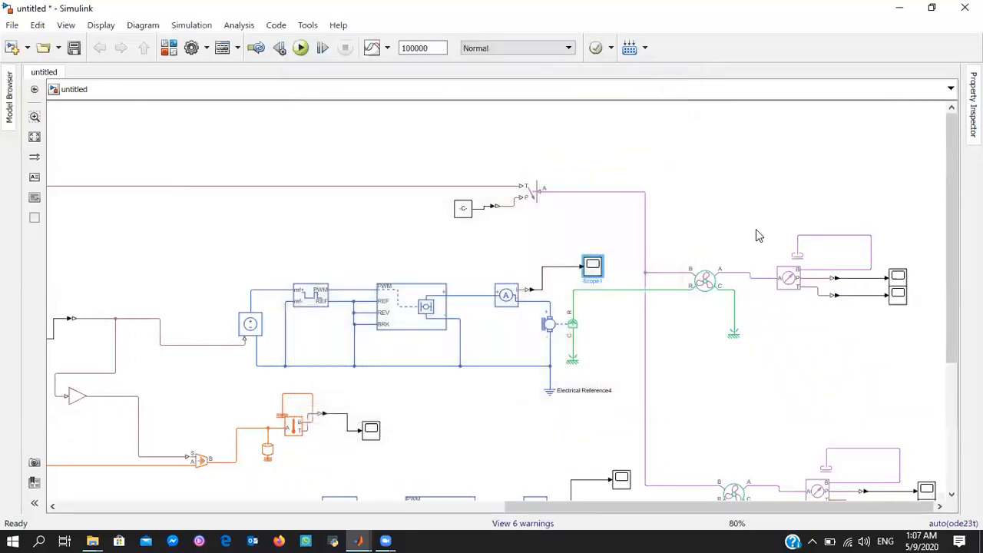
Examine the upper fan's pressure in Scope2, fitting both axes and zooming the time axis into the initial transient, and close it
{"action": "double_click", "coordinate": [898, 277]}
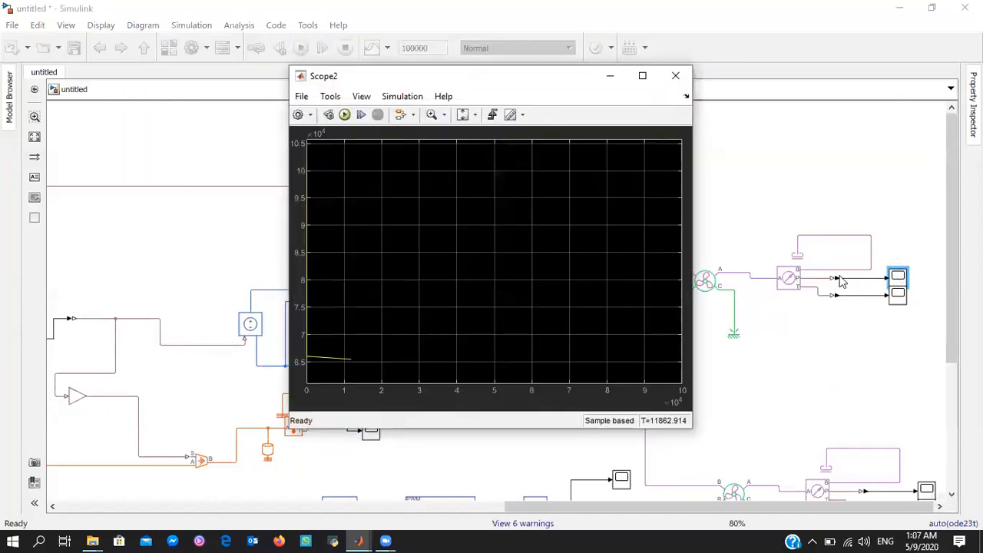
{"action": "left_click", "coordinate": [475, 115]}
{"action": "left_click", "coordinate": [467, 149]}
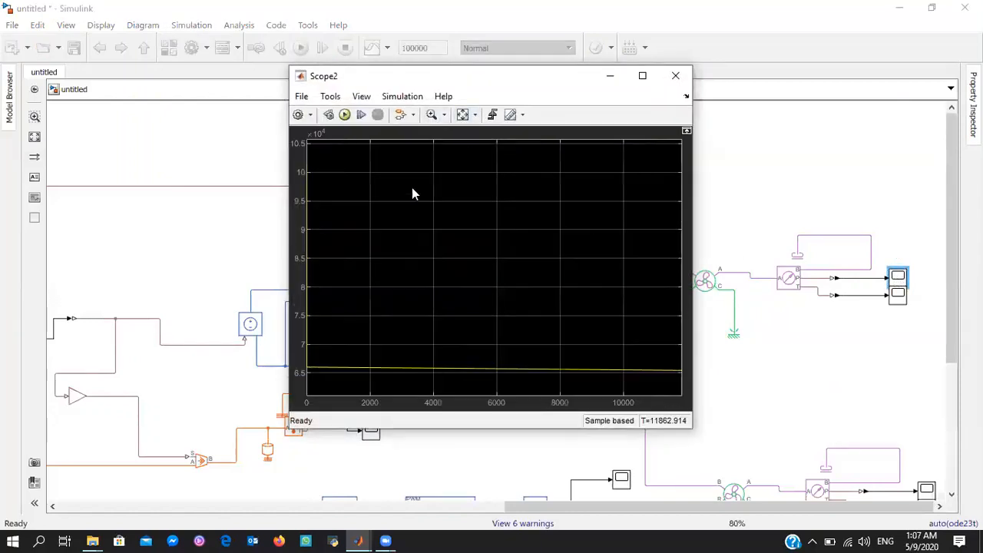
{"action": "left_click", "coordinate": [444, 115]}
{"action": "left_click", "coordinate": [440, 153]}
{"action": "left_click_drag", "start_coordinate": [323, 227], "coordinate": [270, 223]}
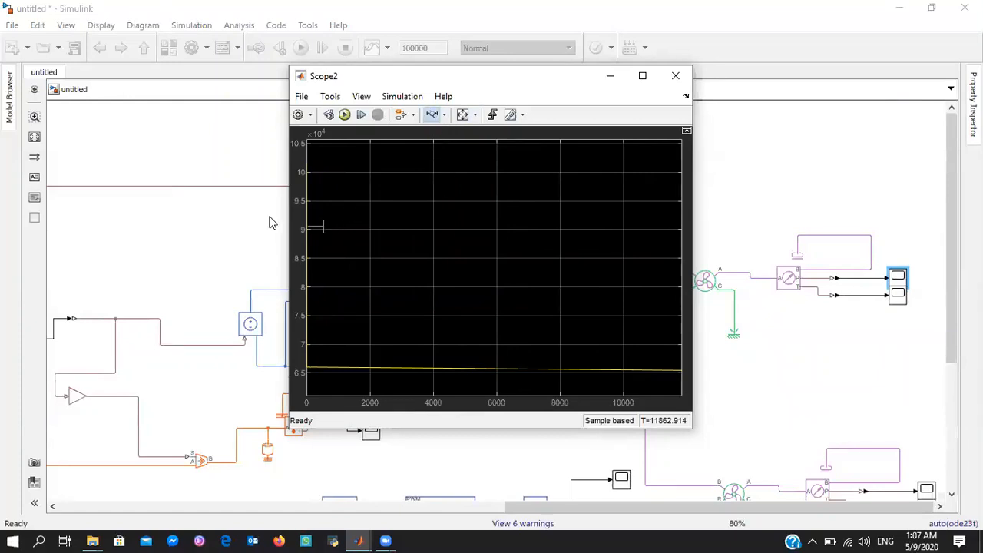
{"action": "mouse_move", "coordinate": [347, 208]}
{"action": "left_mouse_down"}
{"action": "mouse_move", "coordinate": [272, 213]}
{"action": "mouse_move", "coordinate": [280, 208]}
{"action": "left_mouse_up"}
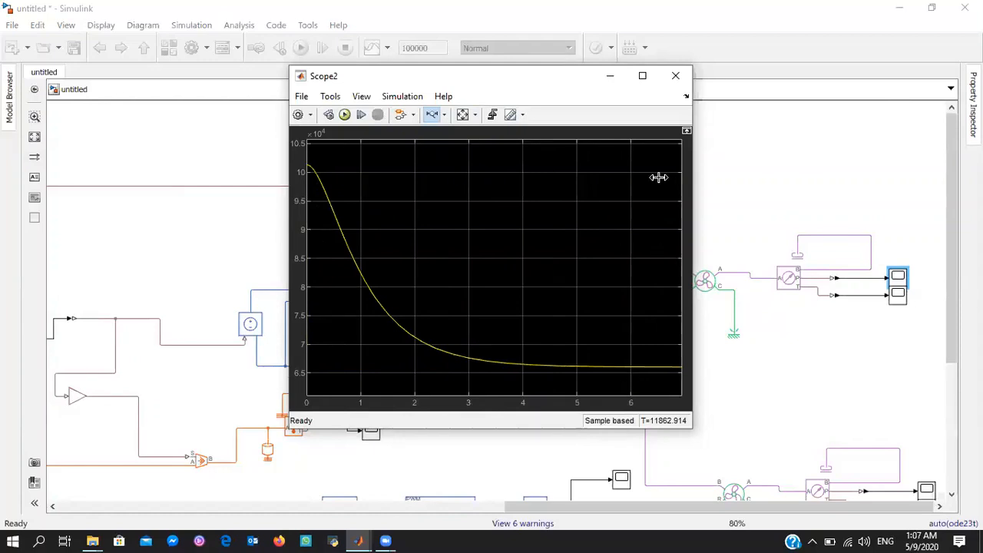
{"action": "left_click", "coordinate": [673, 76]}
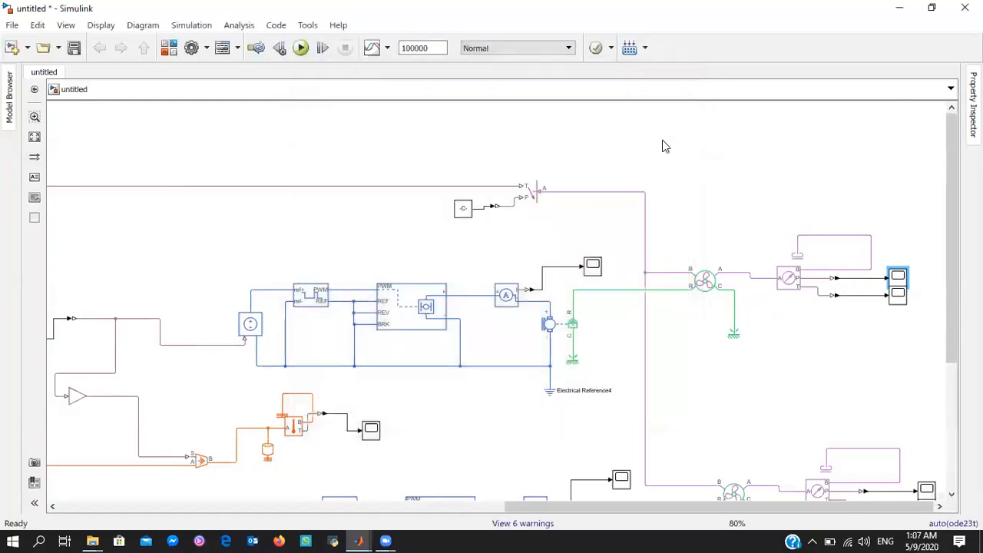
View the upper fan's temperature output in Scope3 with both axes scaled to the data, and close it
{"action": "left_click", "coordinate": [899, 295]}
{"action": "double_click", "coordinate": [900, 299]}
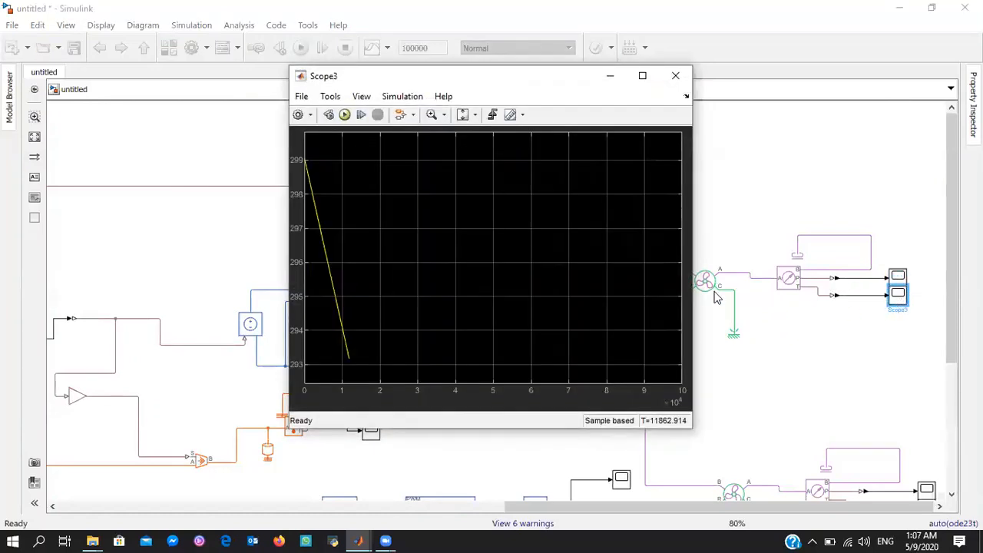
{"action": "left_click", "coordinate": [474, 116]}
{"action": "left_click", "coordinate": [469, 151]}
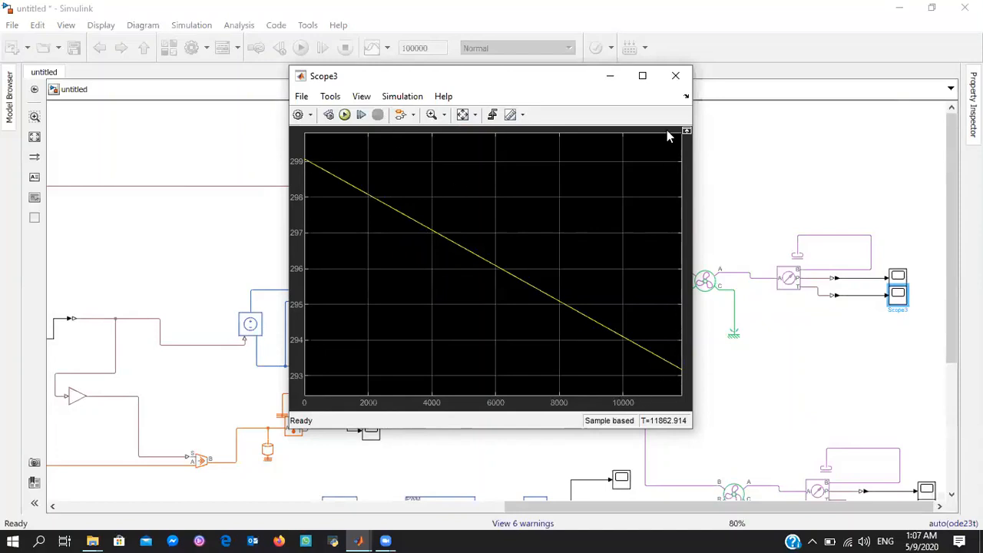
{"action": "left_click", "coordinate": [676, 76]}
Check the lower branch's heat flow temperature in Scope8, scaling both axes to the data, and close the plot
{"action": "left_click_drag", "start_coordinate": [950, 284], "coordinate": [951, 429]}
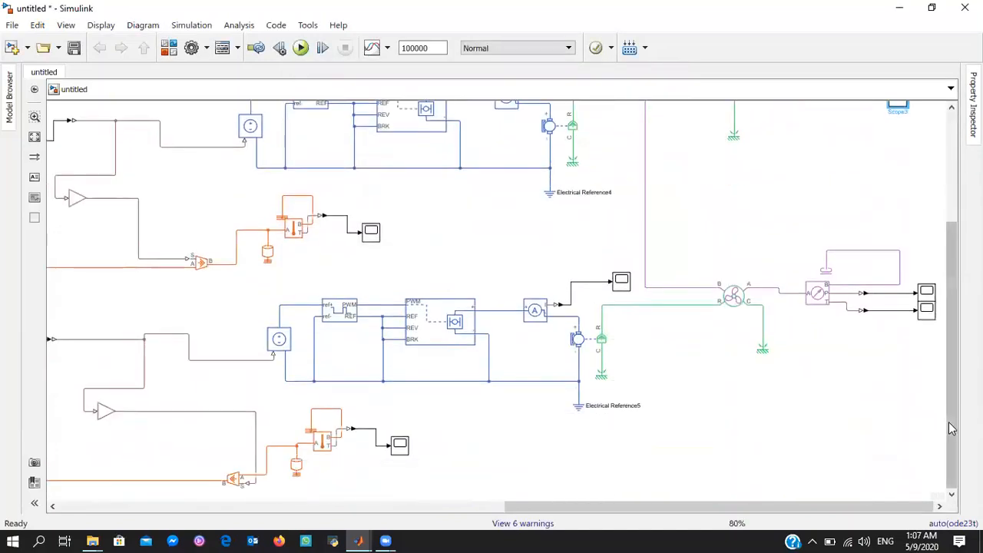
{"action": "left_click", "coordinate": [401, 447]}
{"action": "double_click", "coordinate": [401, 447]}
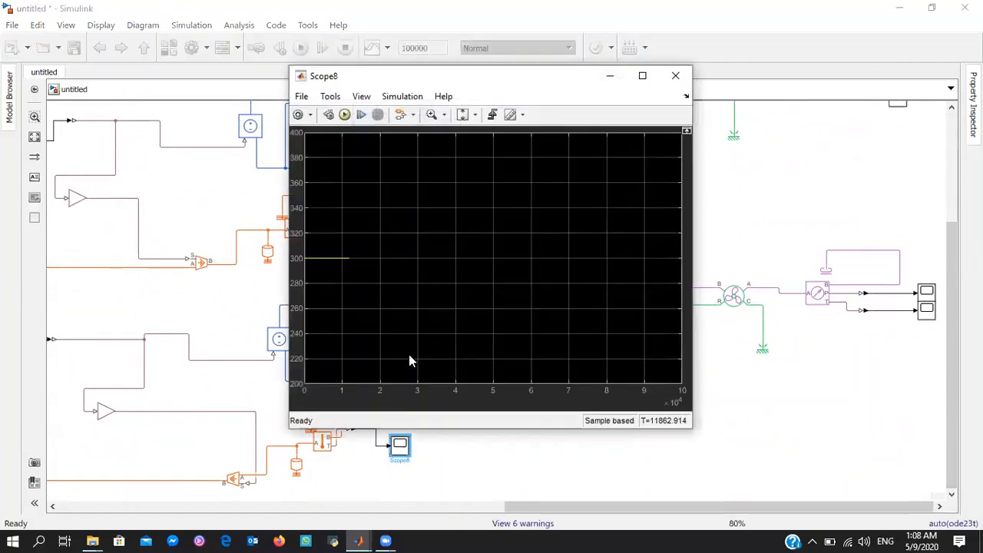
{"action": "left_click", "coordinate": [474, 114]}
{"action": "left_click", "coordinate": [465, 149]}
{"action": "left_click", "coordinate": [676, 75]}
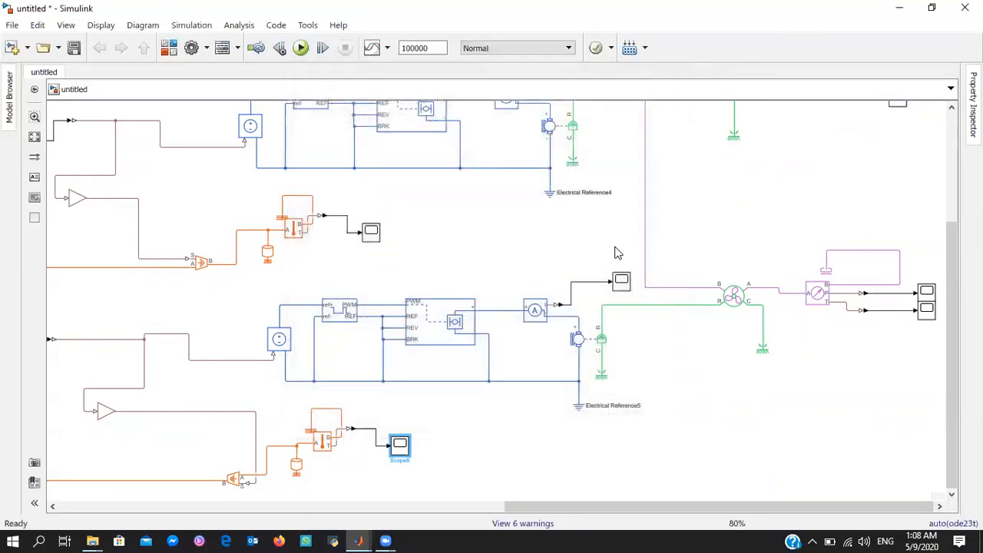
Check the lower motor's current plot in Scope5 and close it
{"action": "left_click", "coordinate": [622, 281]}
{"action": "double_click", "coordinate": [622, 283]}
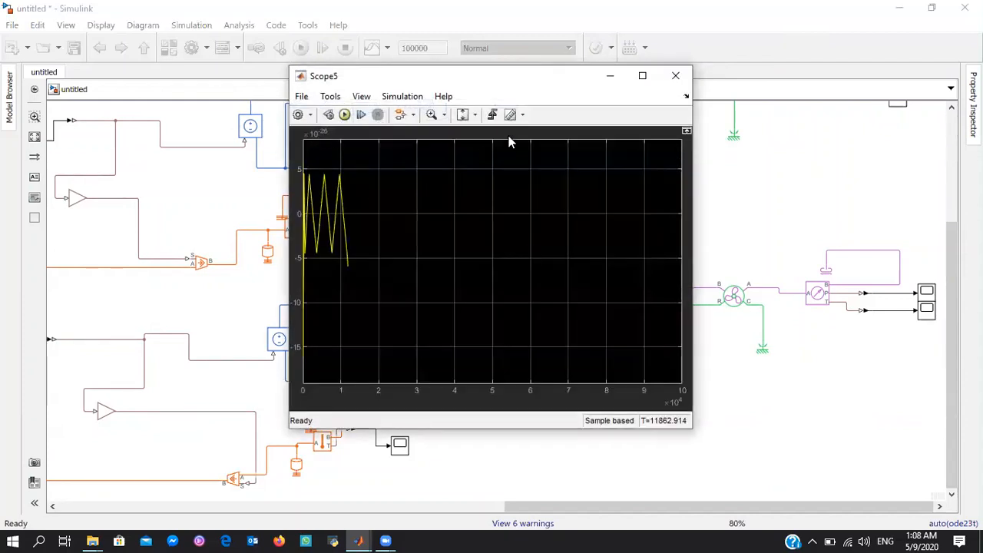
{"action": "left_click", "coordinate": [676, 75]}
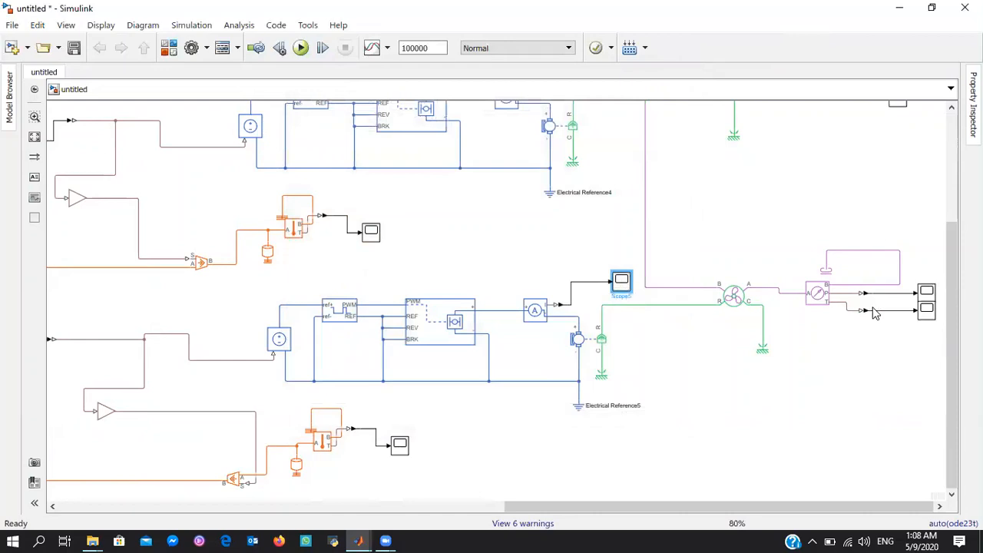
Inspect the lower fan's pressure in Scope6 with both axes fitted to the data, and close it
{"action": "left_click", "coordinate": [928, 295]}
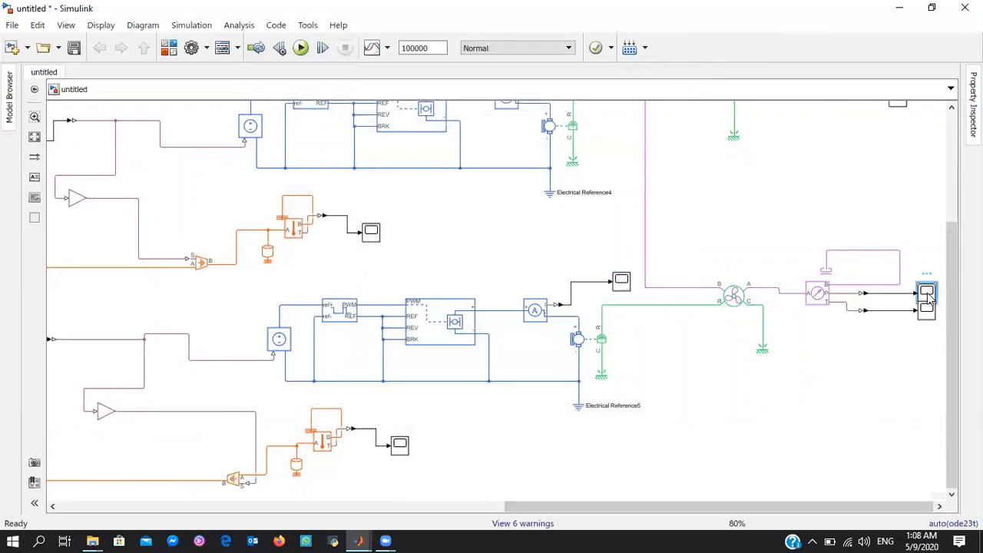
{"action": "double_click", "coordinate": [928, 296]}
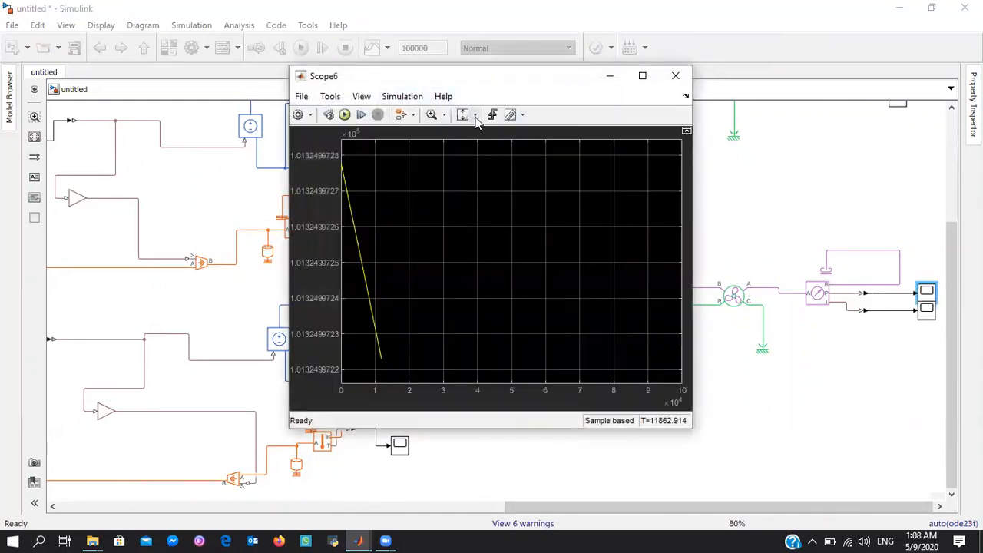
{"action": "left_click", "coordinate": [476, 116]}
{"action": "left_click", "coordinate": [465, 154]}
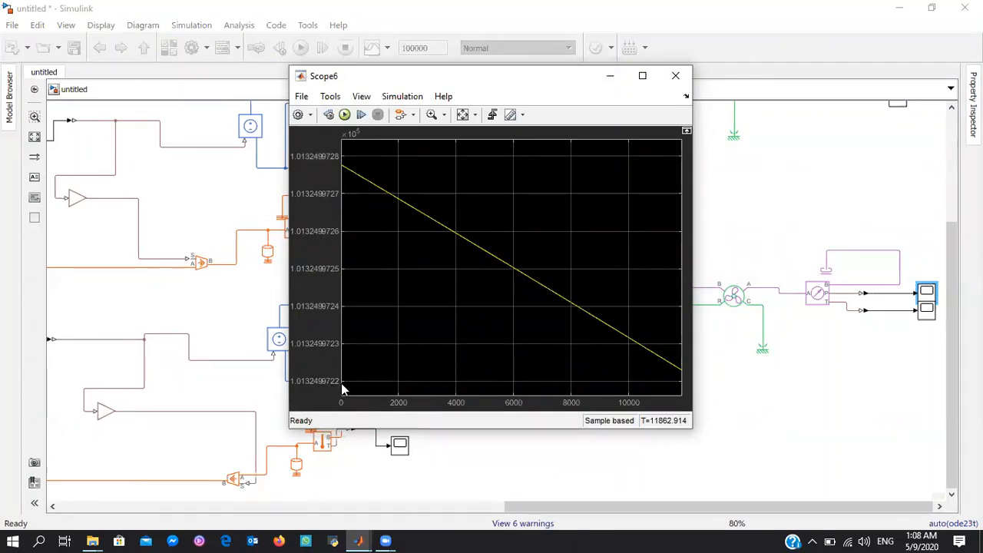
{"action": "left_click", "coordinate": [675, 75]}
Inspect the lower fan's temperature output in Scope7, fitting both axes to the data, and close the plot
{"action": "double_click", "coordinate": [925, 311]}
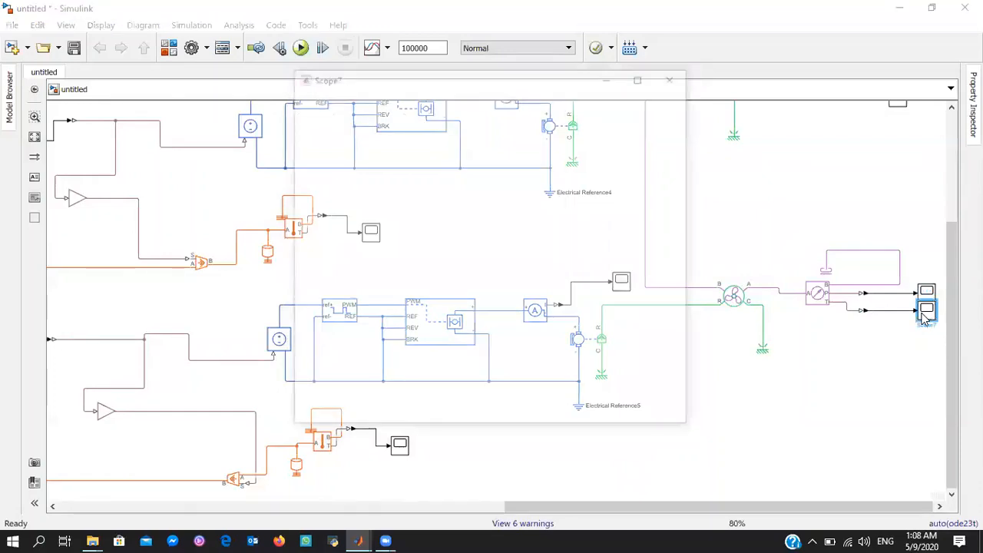
{"action": "left_click", "coordinate": [474, 116]}
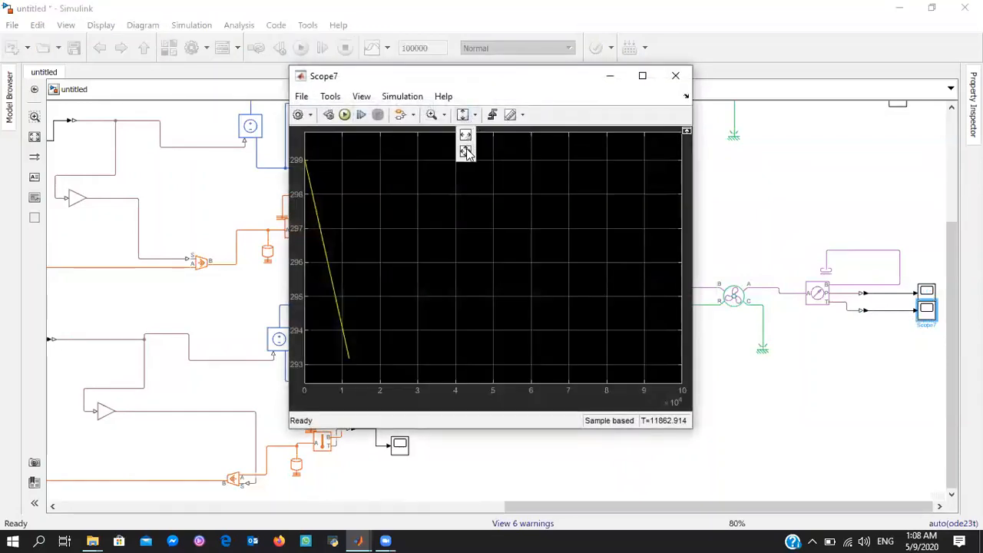
{"action": "left_click", "coordinate": [465, 151]}
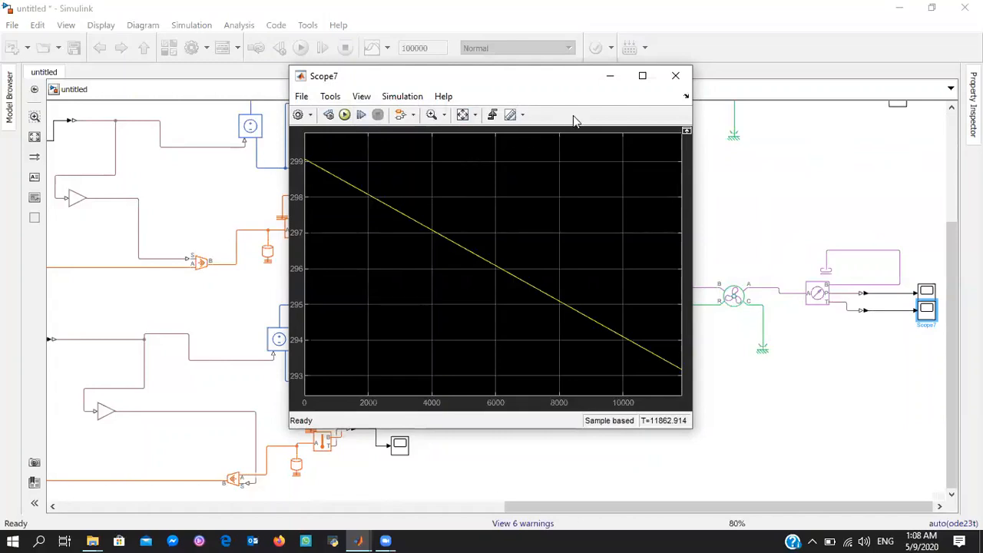
{"action": "left_click", "coordinate": [675, 75]}
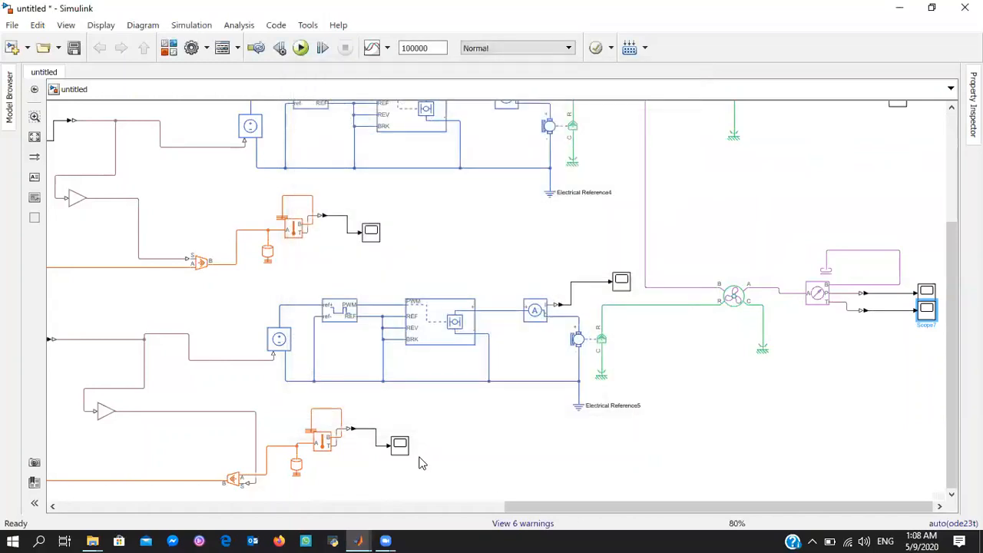
Switch to the Zero_6C_5000 model, leave the Stopping Critera subsystem for the top level, and bring up the Zero 6 Control Panel
{"action": "left_click", "coordinate": [361, 539]}
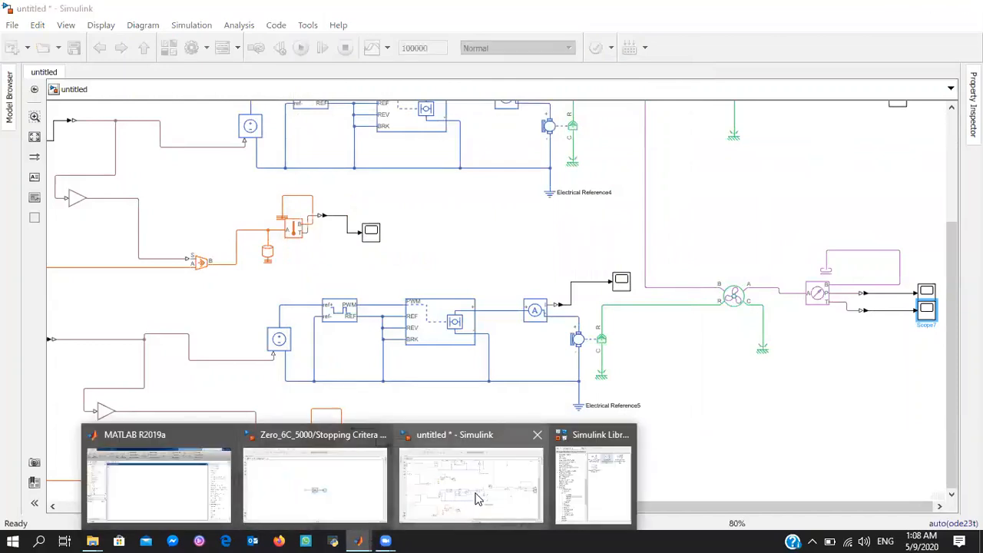
{"action": "left_click", "coordinate": [315, 480]}
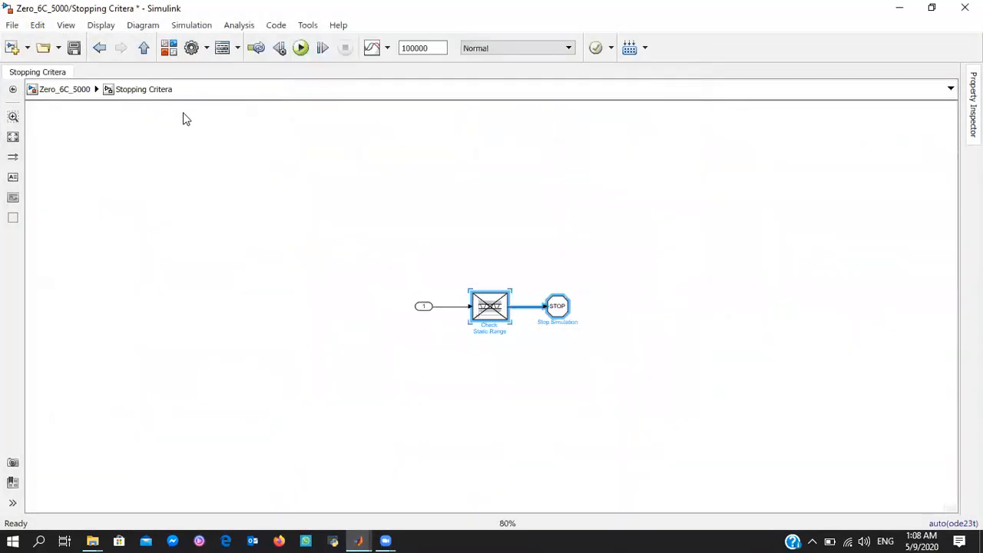
{"action": "left_click", "coordinate": [105, 49]}
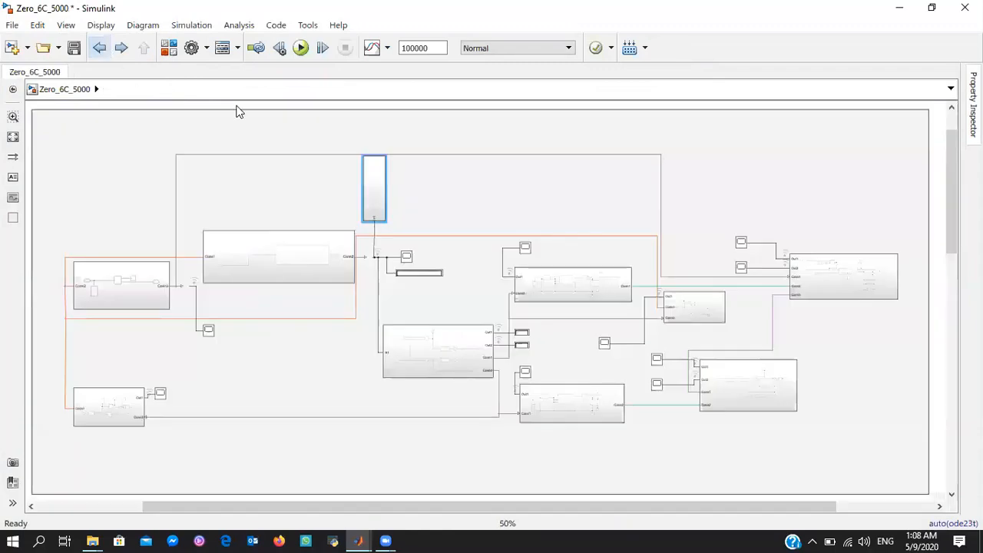
{"action": "left_click_drag", "start_coordinate": [952, 161], "coordinate": [951, 295]}
{"action": "scroll", "coordinate": [573, 232], "scroll_direction": "down", "scroll_amount": 1}
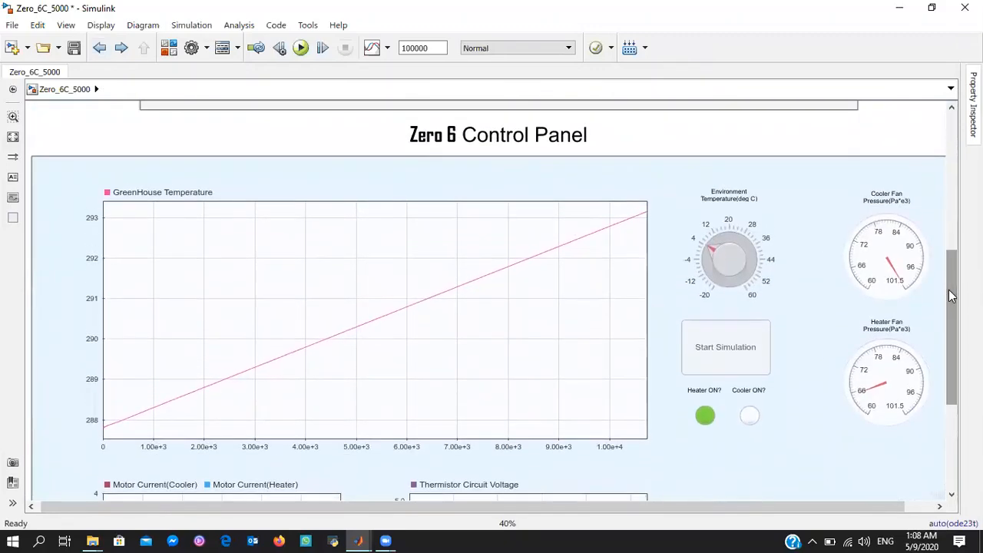
{"action": "left_click_drag", "start_coordinate": [949, 261], "coordinate": [763, 143]}
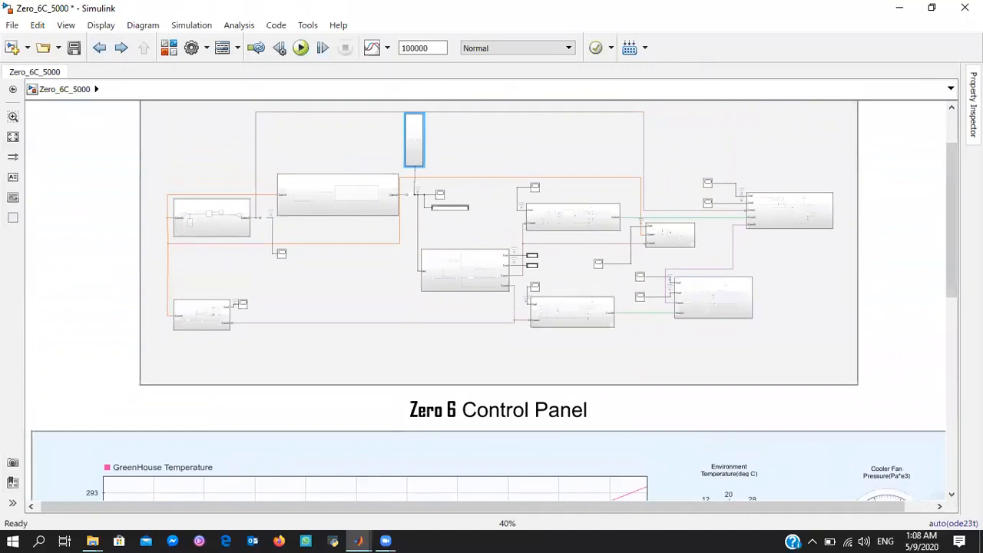
{"action": "left_click_drag", "start_coordinate": [952, 169], "coordinate": [954, 296]}
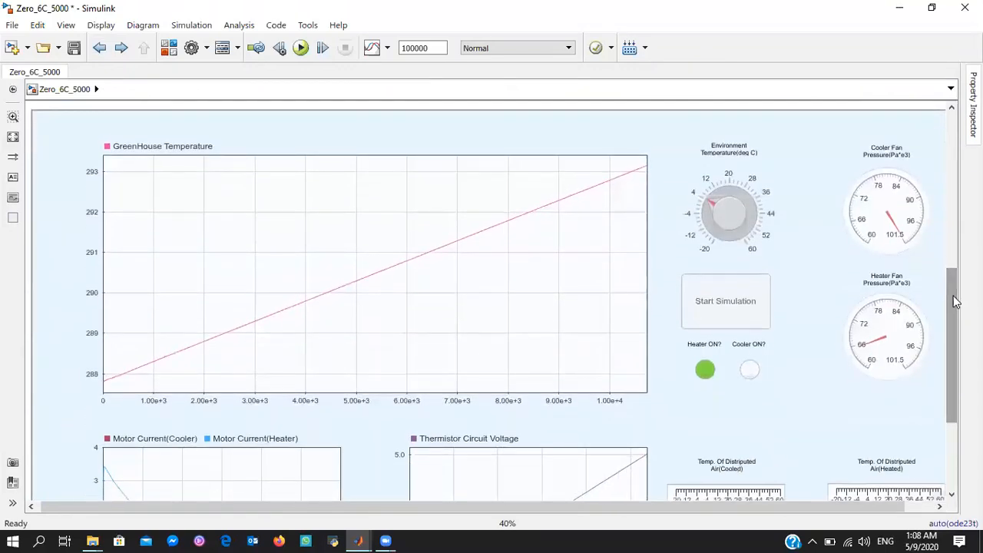
Try to simulate the model from the control panel with the environment temperature knob set to about 10 °C
{"action": "left_click", "coordinate": [711, 198]}
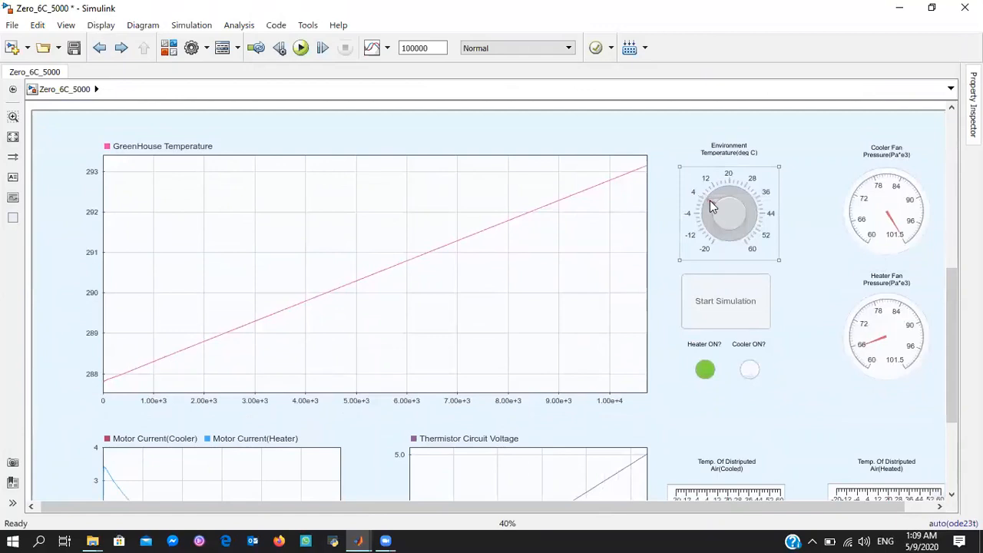
{"action": "left_click_drag", "start_coordinate": [710, 201], "coordinate": [719, 200]}
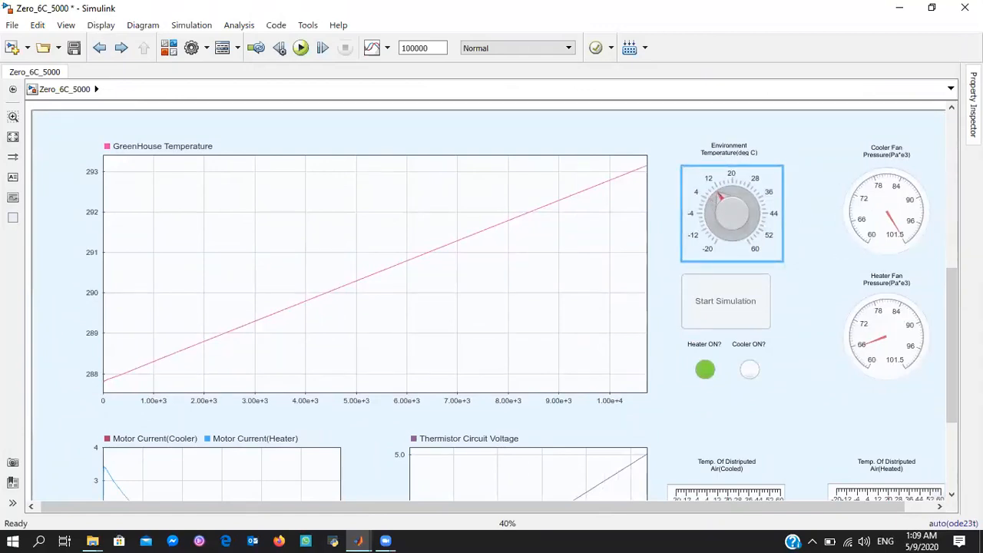
{"action": "scroll", "coordinate": [947, 297], "scroll_direction": "up", "scroll_amount": 1}
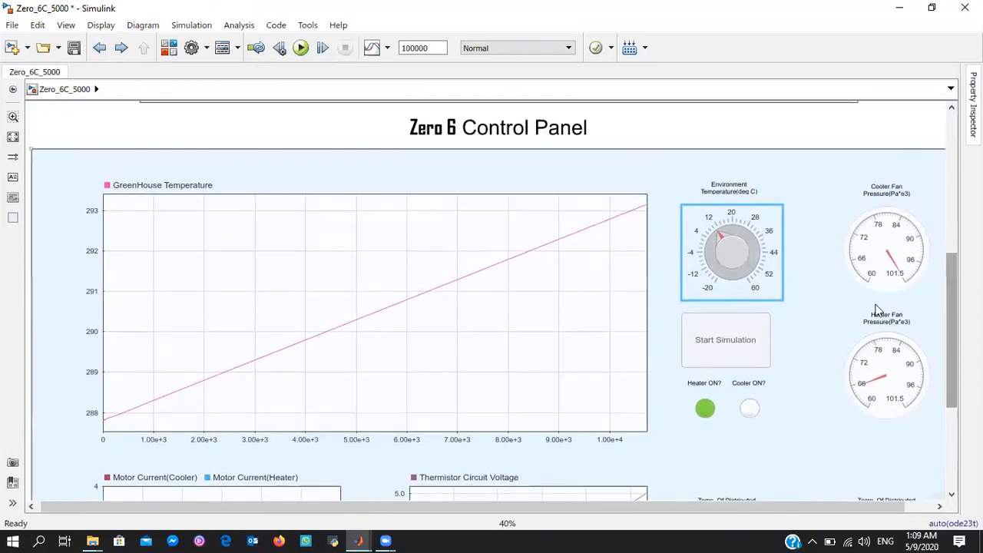
{"action": "left_click", "coordinate": [743, 337]}
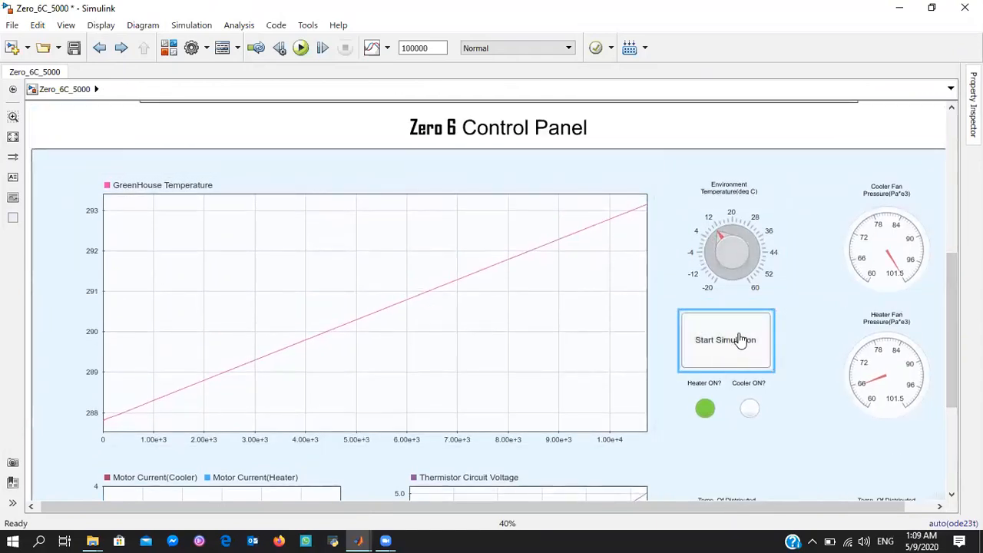
{"action": "left_click", "coordinate": [742, 340]}
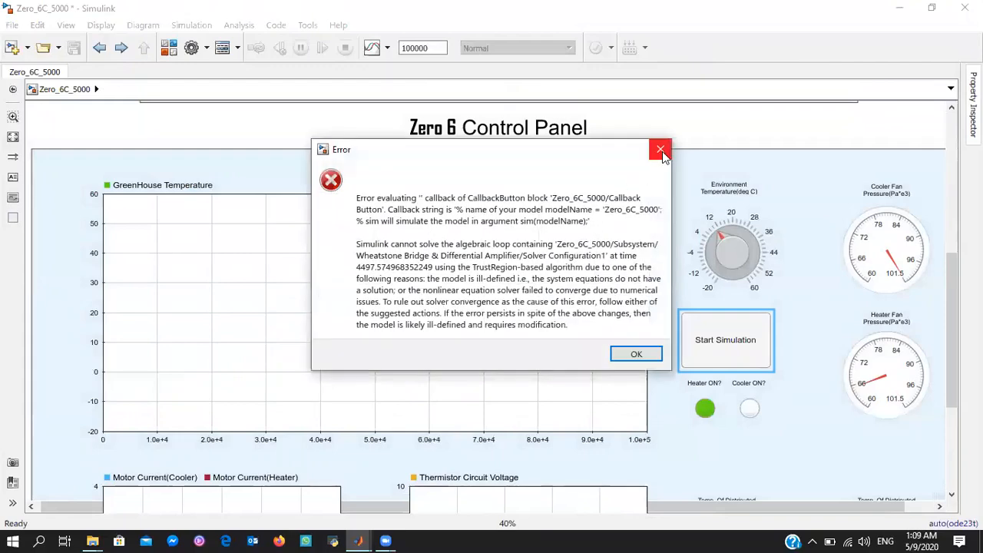
{"action": "left_click", "coordinate": [662, 151]}
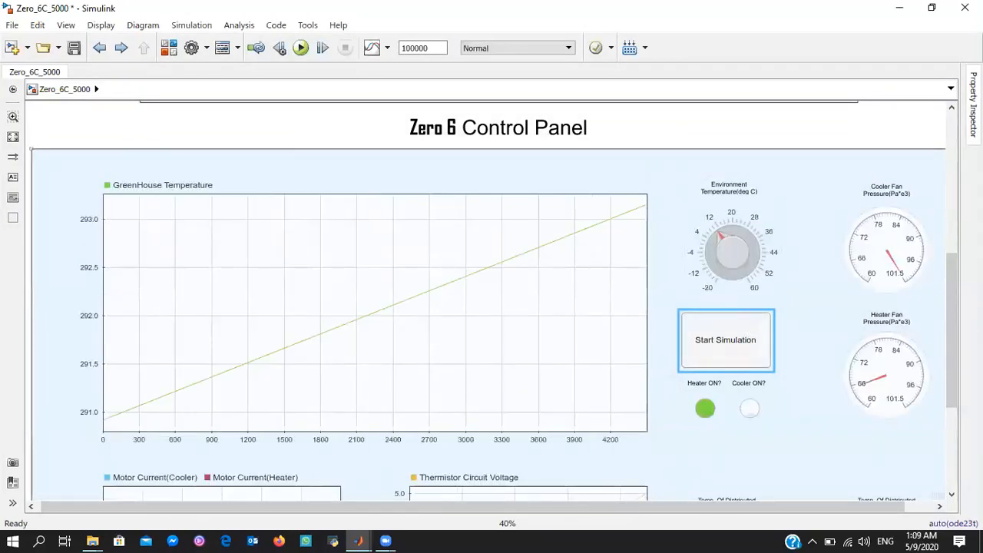
Set the environment temperature knob to about 6 °C and run the simulation from the control panel
{"action": "mouse_move", "coordinate": [948, 263]}
{"action": "left_mouse_down"}
{"action": "mouse_move", "coordinate": [945, 244]}
{"action": "mouse_move", "coordinate": [943, 306]}
{"action": "mouse_move", "coordinate": [939, 228]}
{"action": "mouse_move", "coordinate": [939, 249]}
{"action": "left_mouse_up"}
{"action": "left_click", "coordinate": [722, 311]}
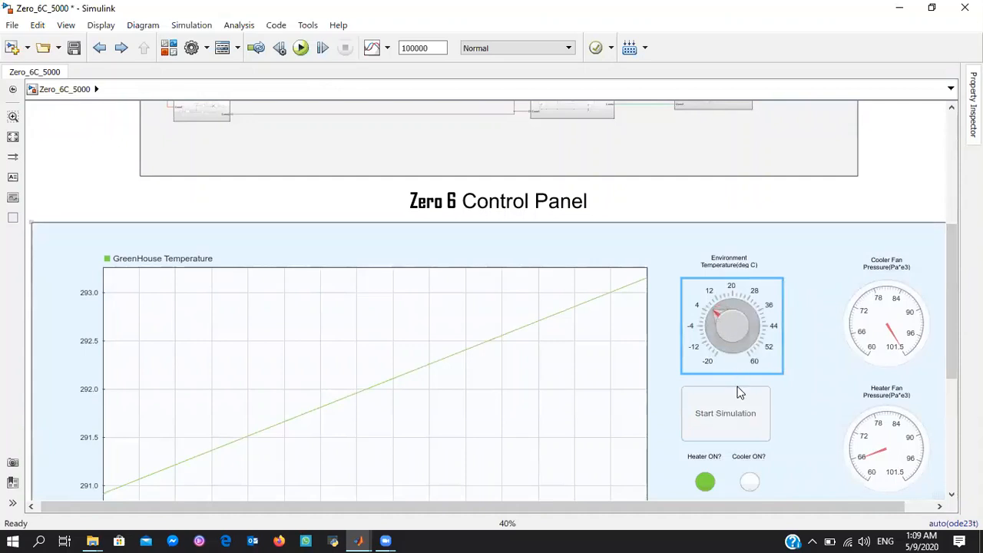
{"action": "left_click", "coordinate": [742, 411]}
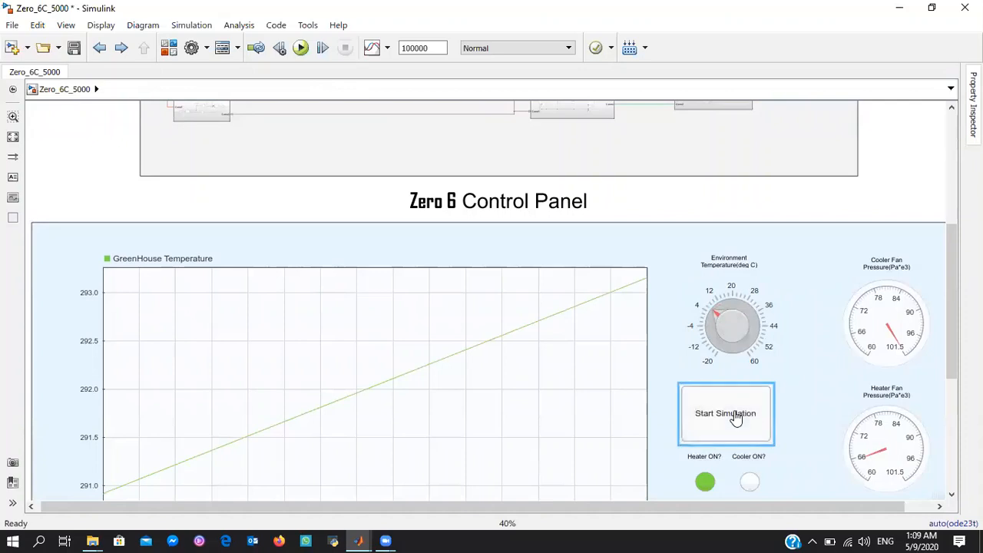
{"action": "left_click", "coordinate": [735, 415]}
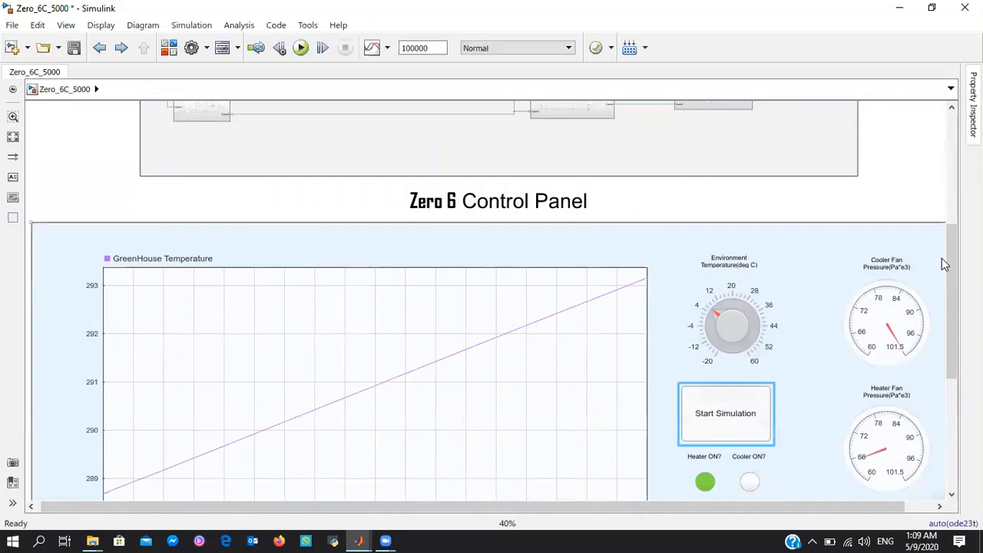
Examine the greenhouse temperature and thermistor voltage plots, the two fan pressure gauges and the air temperature gauges on the control panel
{"action": "left_click_drag", "start_coordinate": [948, 259], "coordinate": [942, 364]}
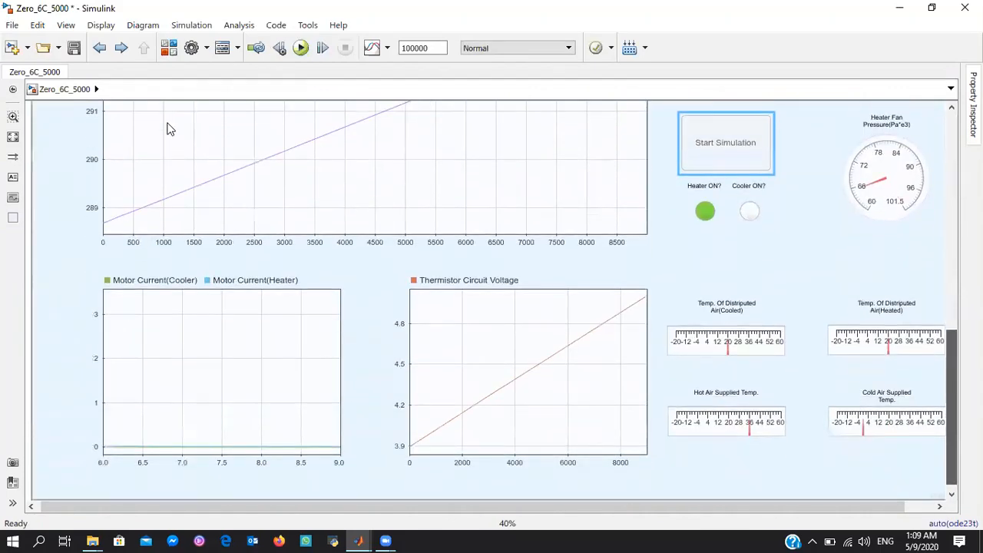
{"action": "scroll", "coordinate": [130, 331], "scroll_direction": "up", "scroll_amount": 3}
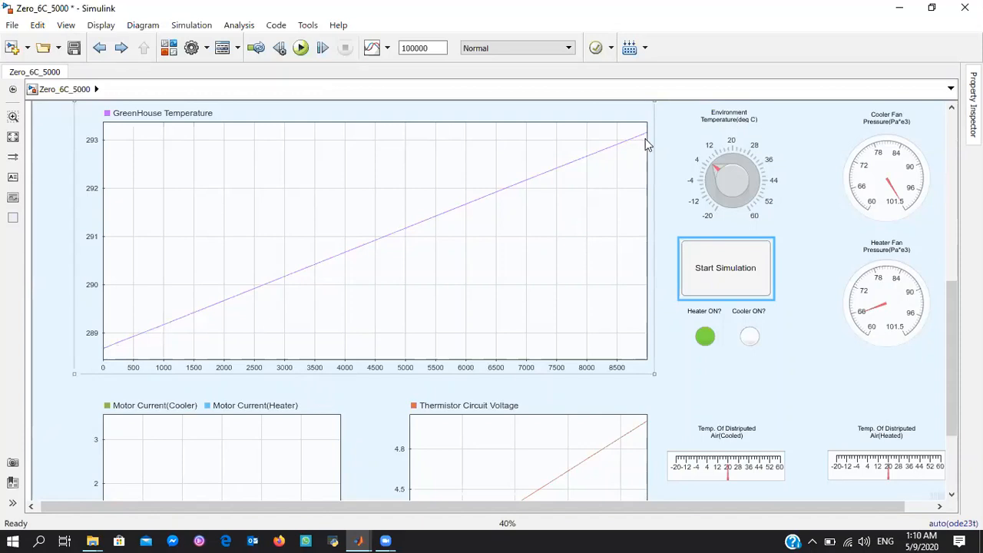
{"action": "left_click", "coordinate": [893, 206]}
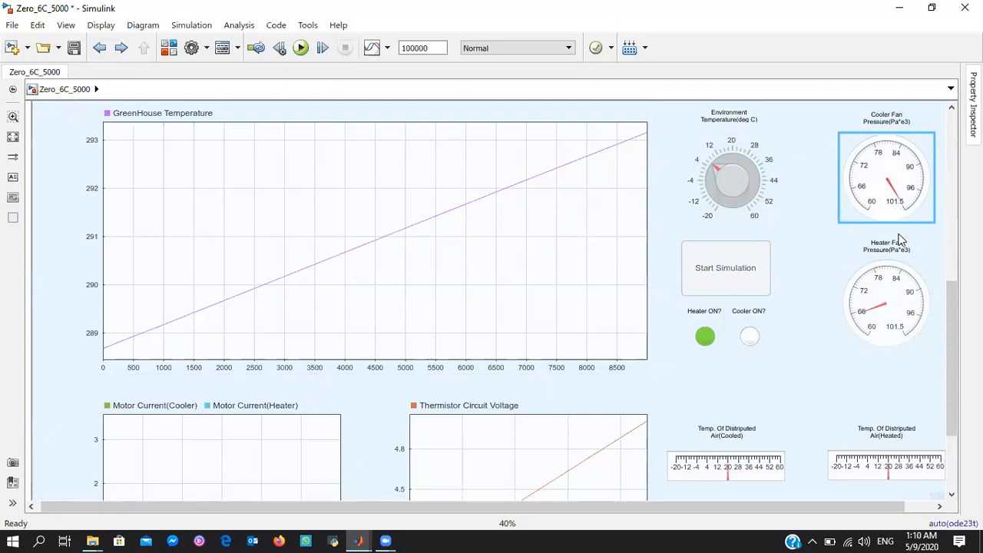
{"action": "left_click", "coordinate": [901, 319]}
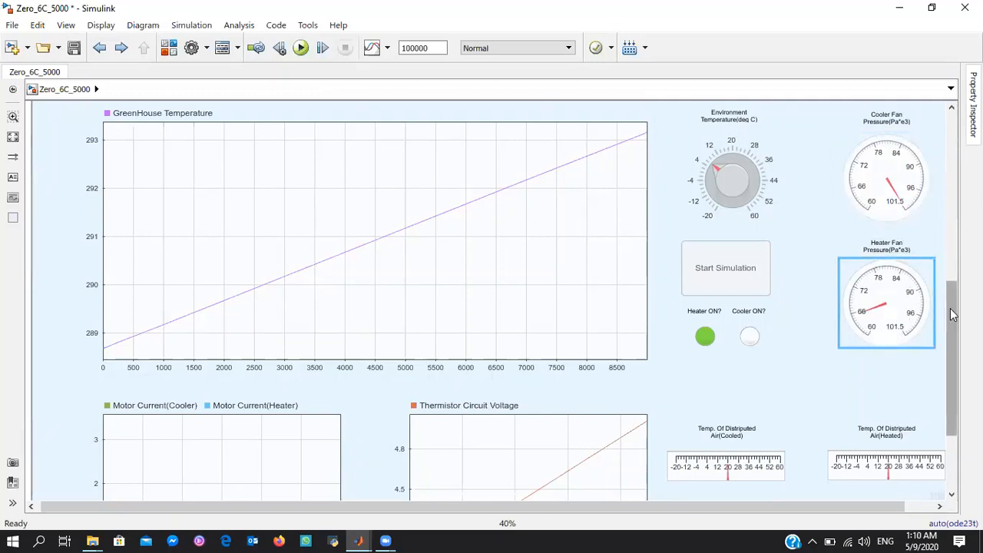
{"action": "left_click_drag", "start_coordinate": [945, 316], "coordinate": [952, 356]}
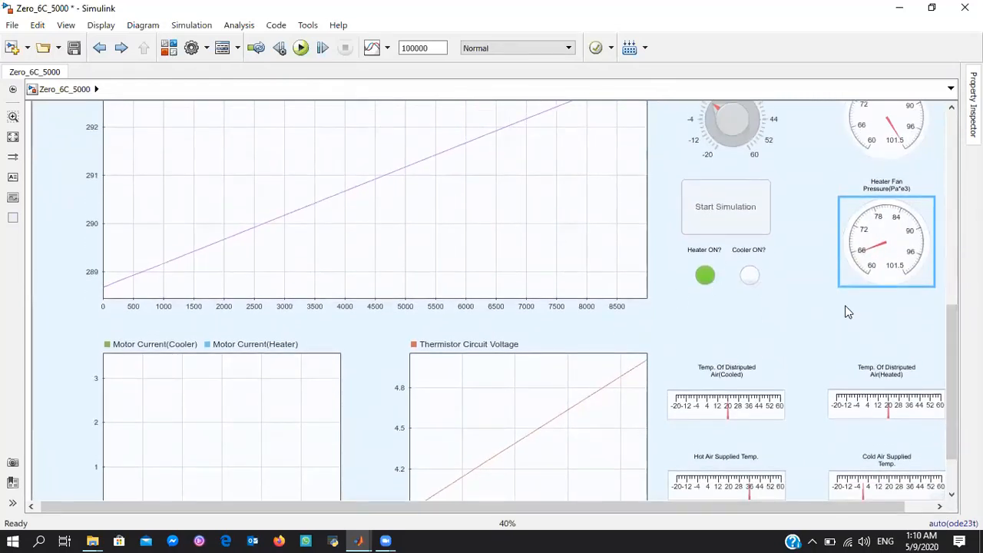
{"action": "left_click_drag", "start_coordinate": [949, 333], "coordinate": [949, 361]}
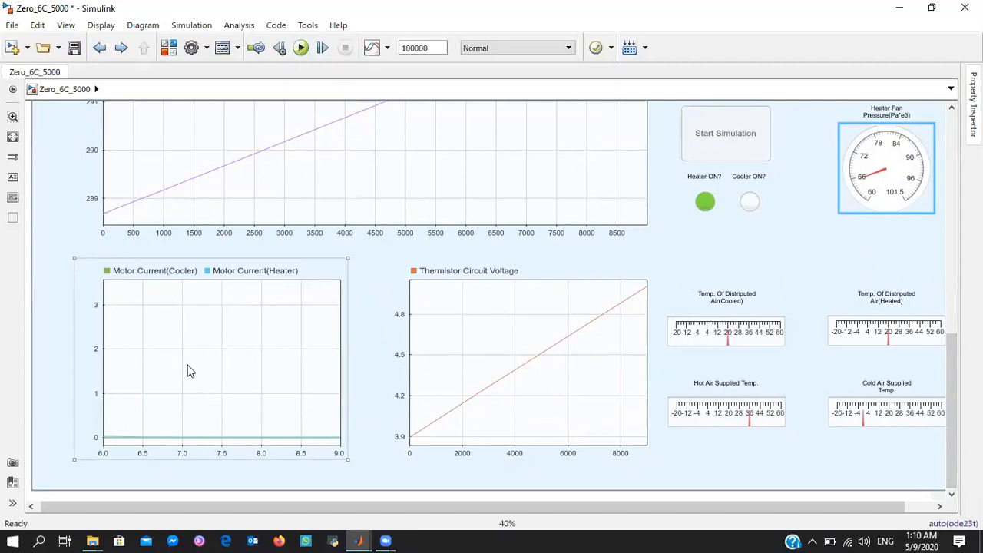
Set the time span of the cooler and heater motor current dashboard scope to 3
{"action": "double_click", "coordinate": [163, 369]}
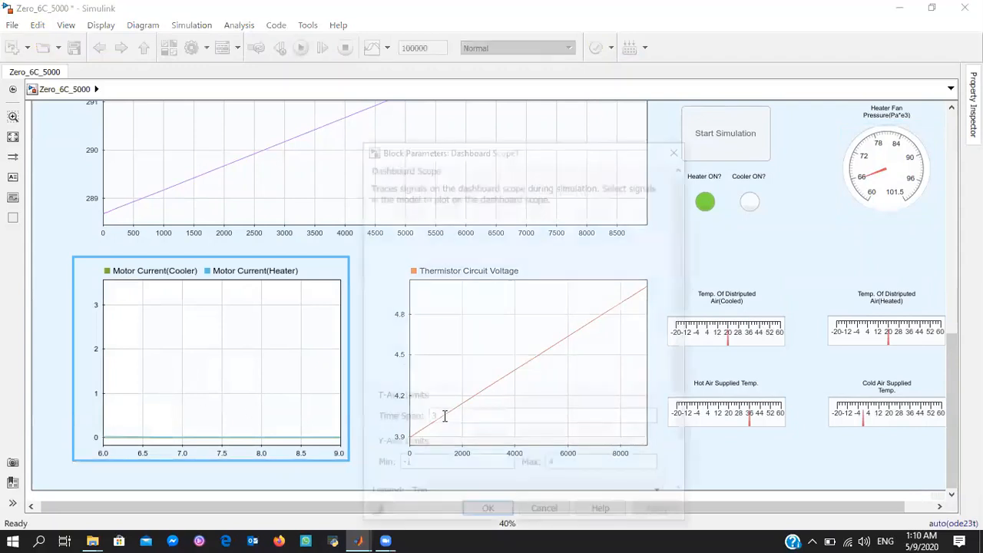
{"action": "left_click_drag", "start_coordinate": [450, 417], "coordinate": [393, 357]}
{"action": "type", "text": "3"}
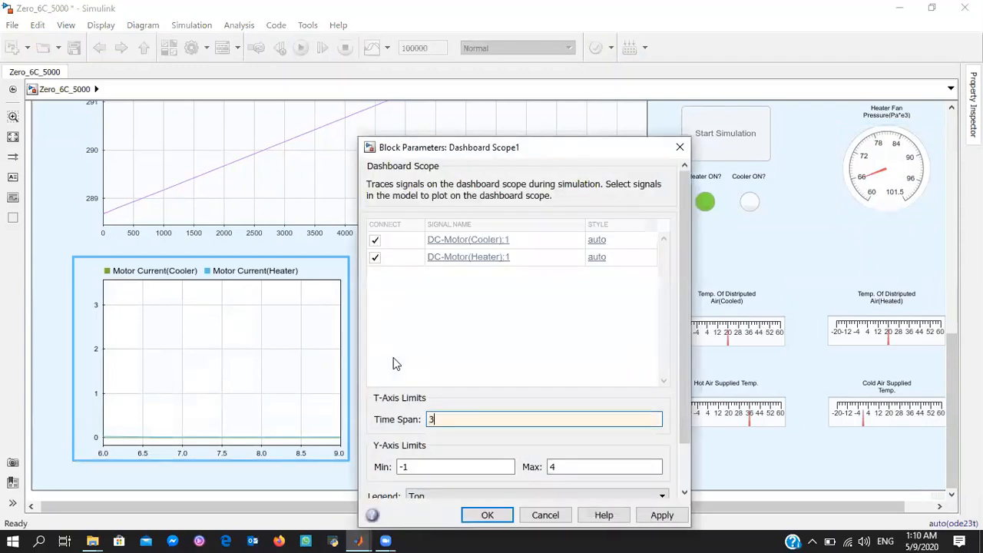
{"action": "key", "text": "Return"}
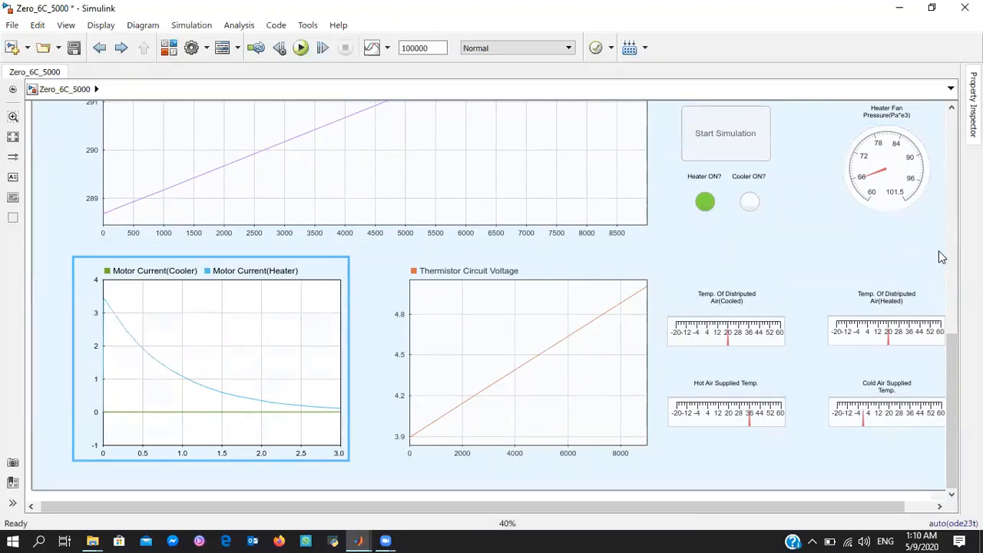
Look over the subsystem diagram in the Zero 6 System area above the control panel
{"action": "left_click_drag", "start_coordinate": [952, 391], "coordinate": [930, 185]}
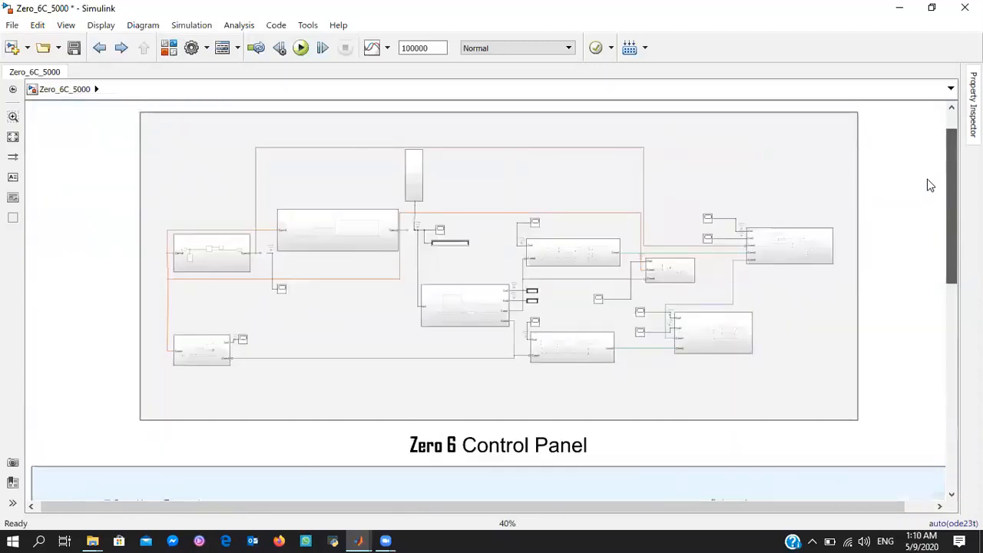
{"action": "left_click_drag", "start_coordinate": [931, 185], "coordinate": [930, 182]}
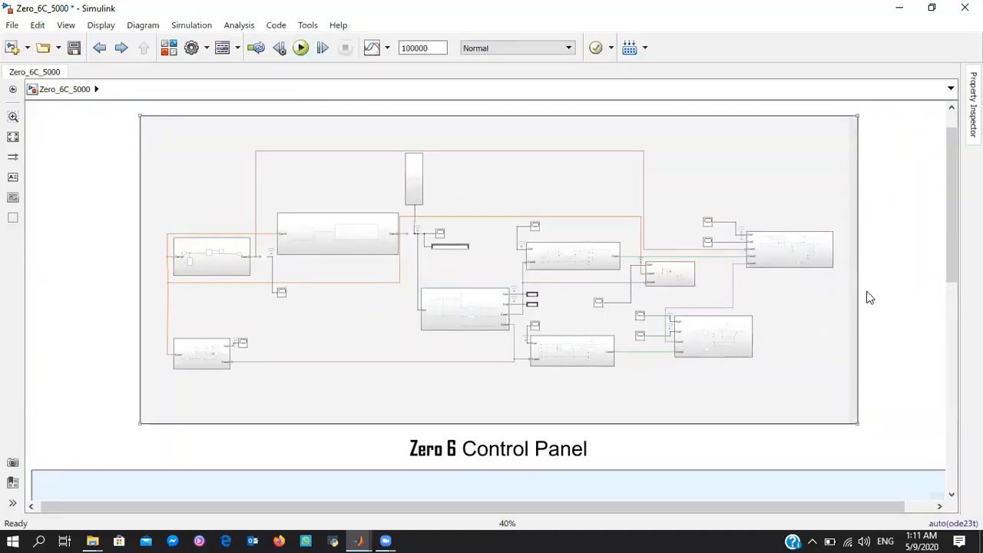
{"action": "mouse_move", "coordinate": [953, 174]}
{"action": "left_mouse_down"}
{"action": "mouse_move", "coordinate": [953, 185]}
{"action": "mouse_move", "coordinate": [954, 170]}
{"action": "left_mouse_up"}
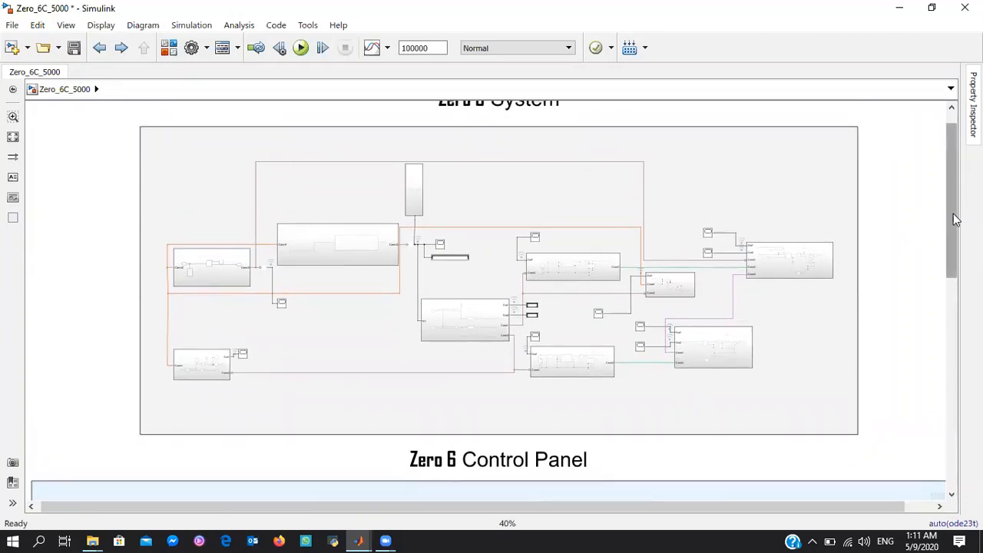
{"action": "mouse_move", "coordinate": [952, 206]}
{"action": "left_mouse_down"}
{"action": "mouse_move", "coordinate": [953, 218]}
{"action": "mouse_move", "coordinate": [956, 196]}
{"action": "left_mouse_up"}
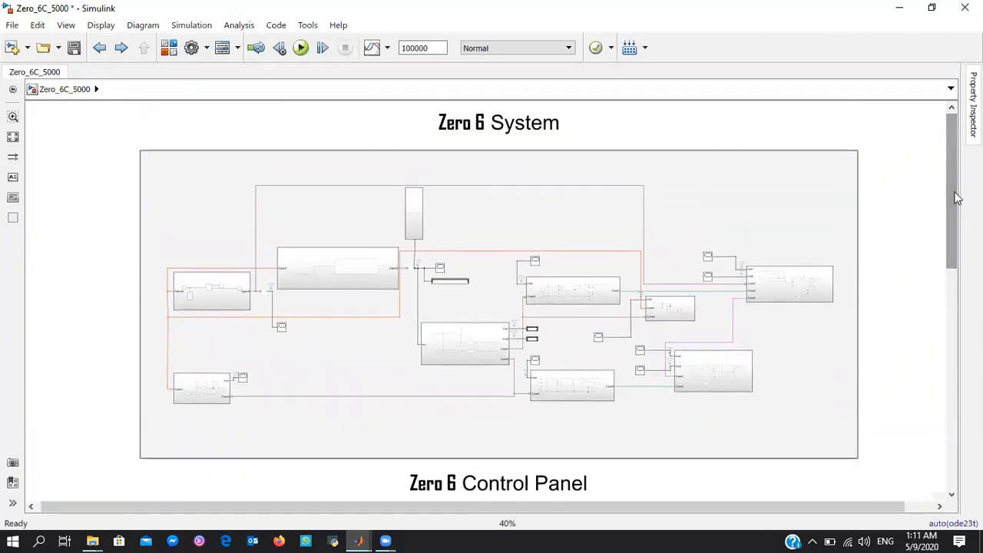